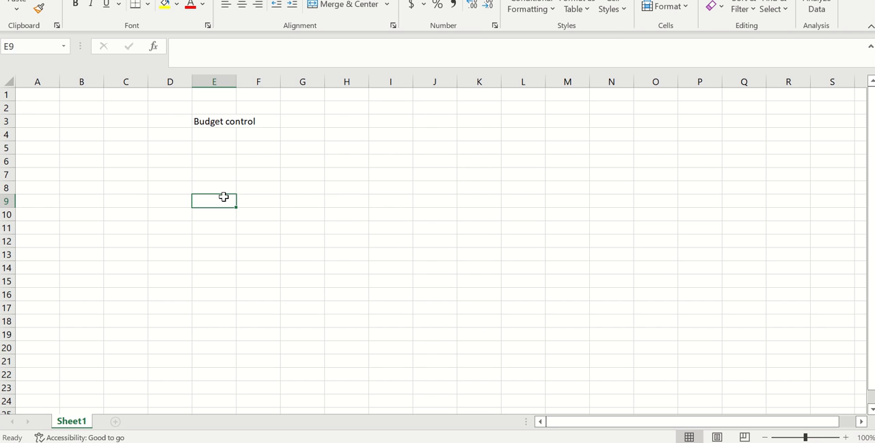
# Step: Fit column E to its contents and make the "Budget control" heading in E3 bold
pyautogui.doubleClick(237, 81)
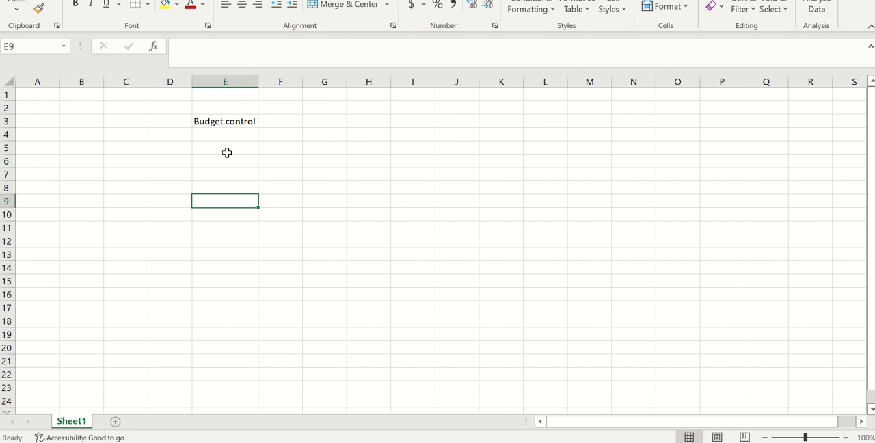
pyautogui.click(227, 151)
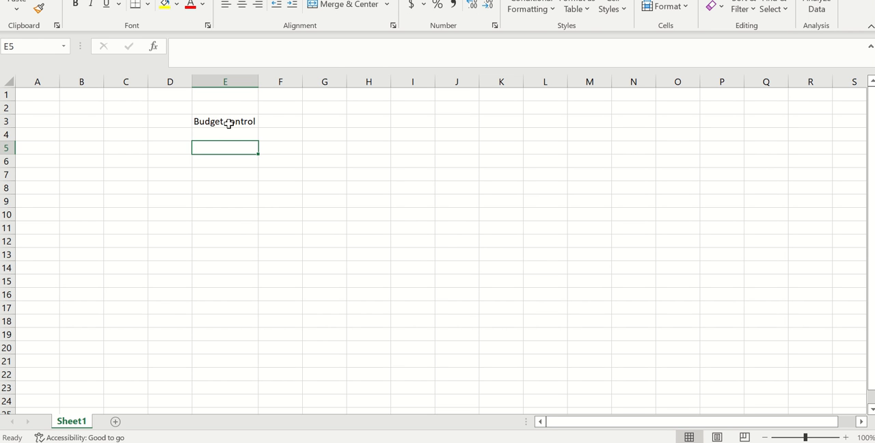
pyautogui.click(227, 122)
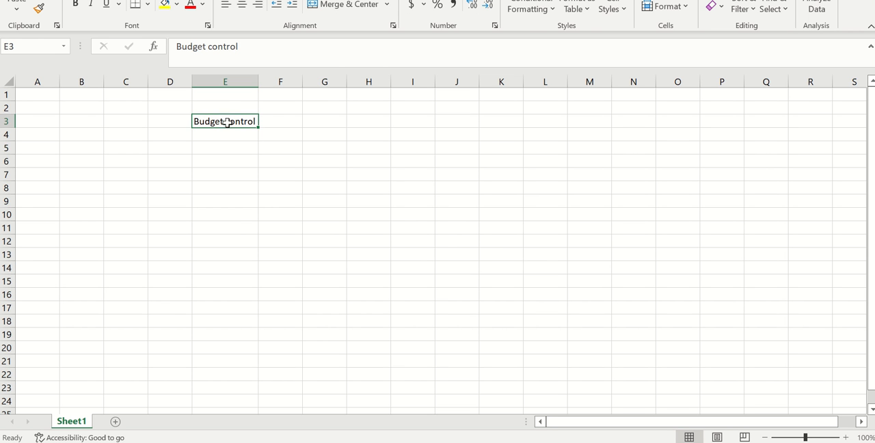
pyautogui.click(76, 7)
# Step: Enter "Budget cycle" in cell E5 and "Length" beside it in cell F5
pyautogui.click(227, 154)
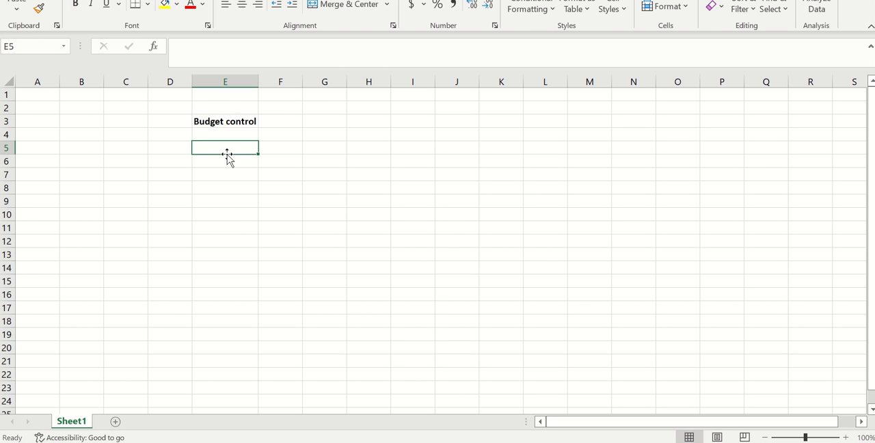
pyautogui.write('Budget cyc')
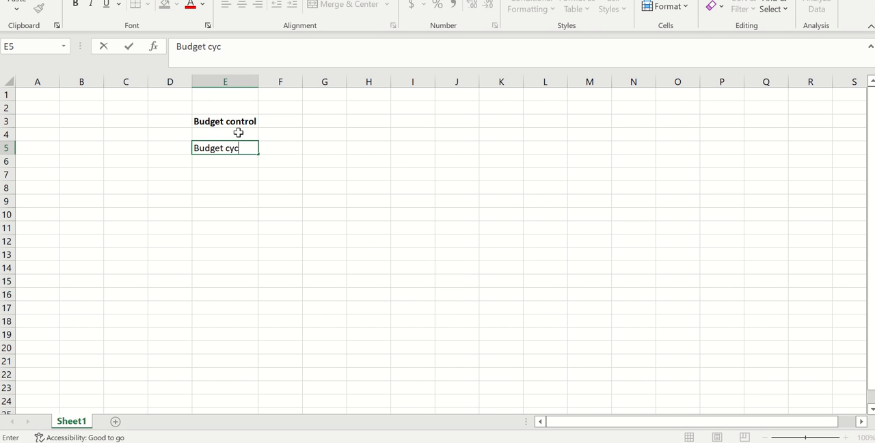
pyautogui.write('le')
pyautogui.click(285, 148)
pyautogui.write('L')
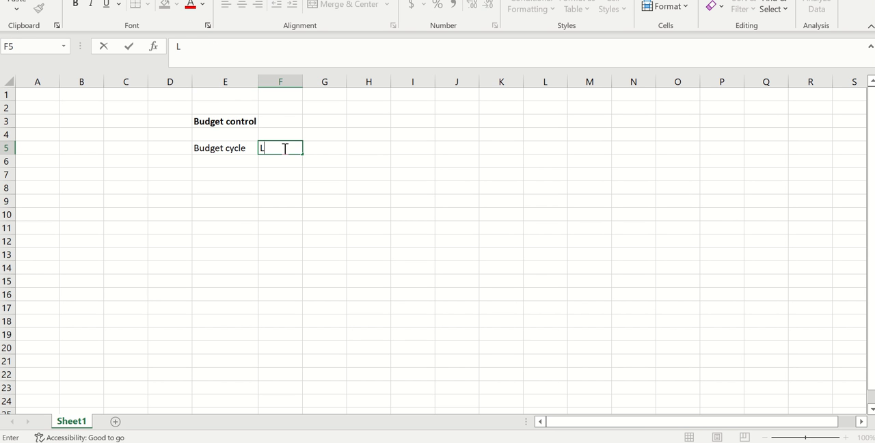
pyautogui.write('enght')
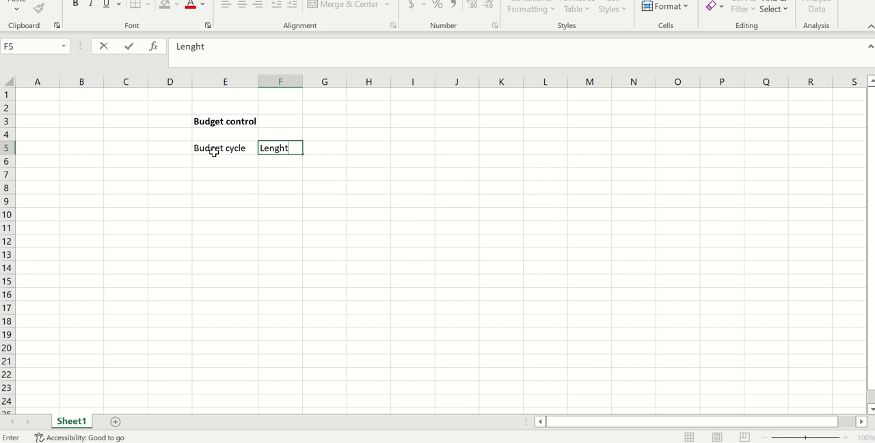
pyautogui.click(213, 150)
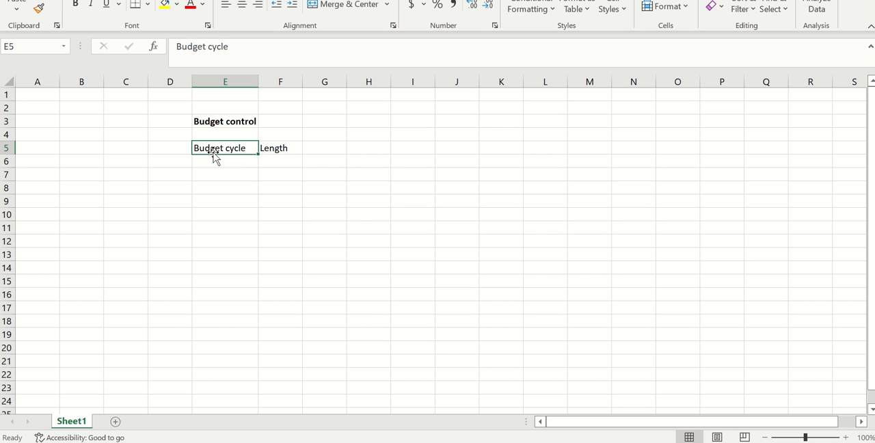
pyautogui.click(326, 144)
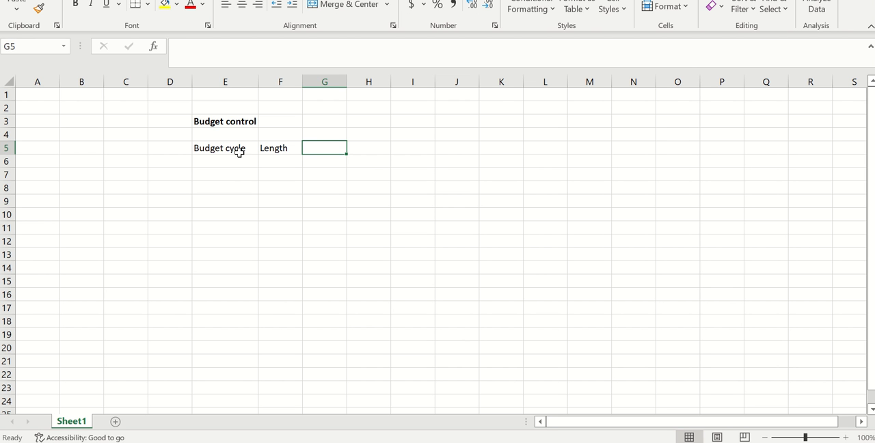
# Step: Enter the label "Budget code" in cell E7, leaving row 6 blank below the budget cycle row
pyautogui.click(226, 175)
pyautogui.write('B')
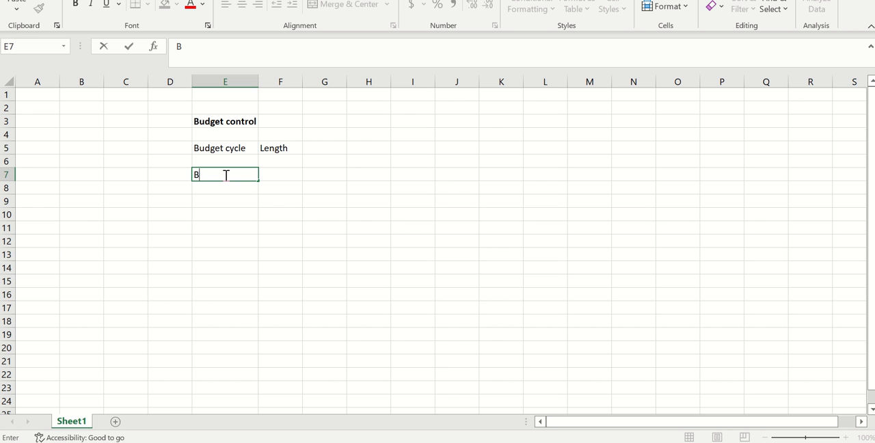
pyautogui.write('udget code')
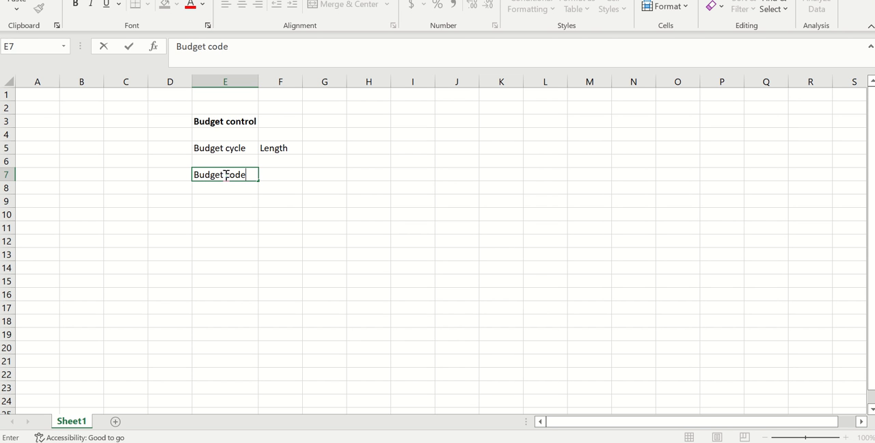
# Step: Enter "Budget type" in cell D7 and fit column D to its contents
pyautogui.click(182, 175)
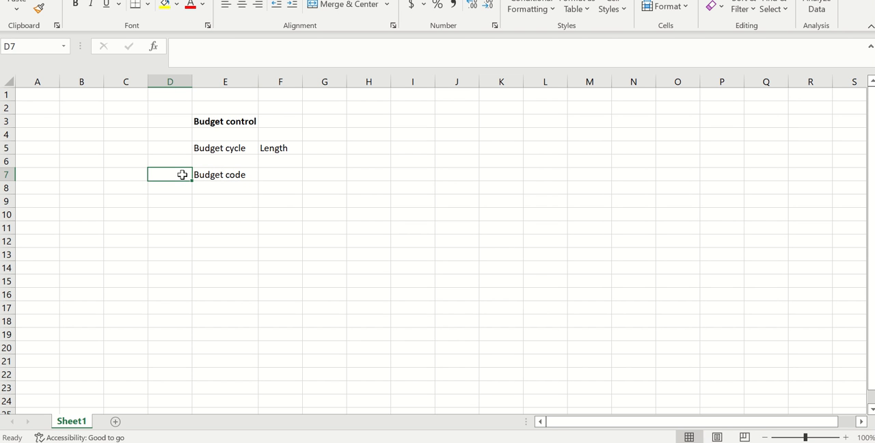
pyautogui.write('c')
pyautogui.press('BackSpace')
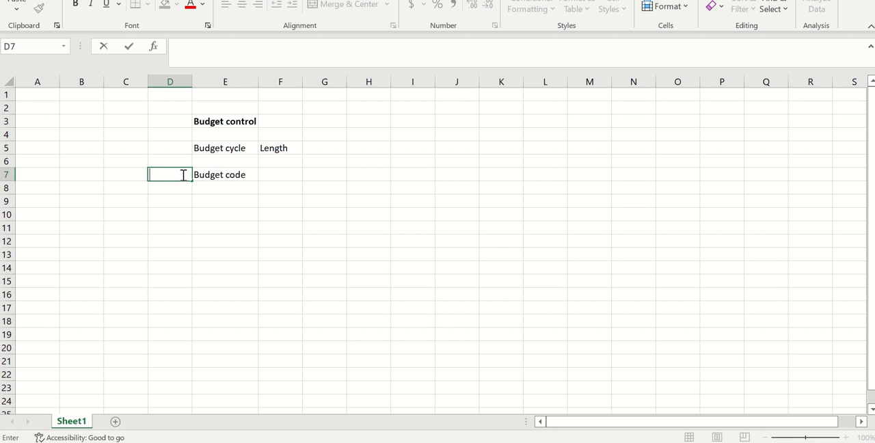
pyautogui.write('Budget type')
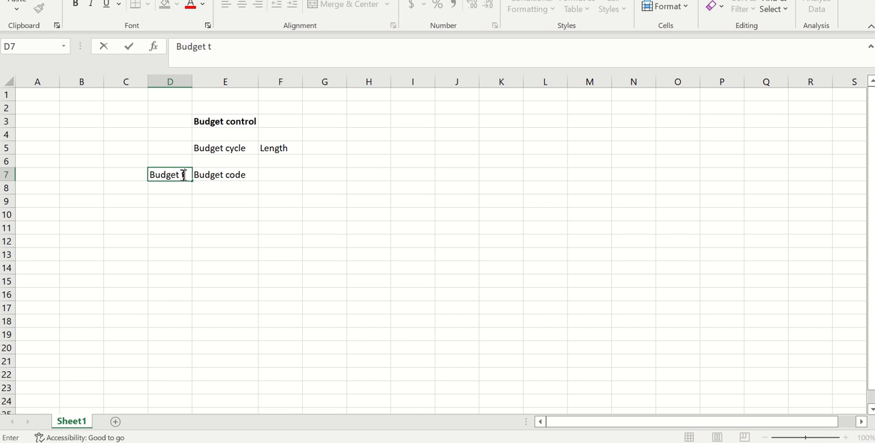
pyautogui.click(274, 215)
pyautogui.doubleClick(198, 84)
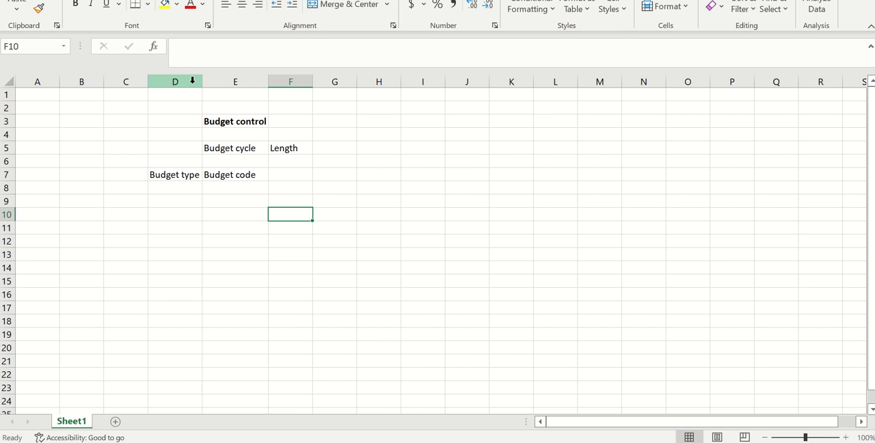
# Step: Enter "Original/Transfer/Revision" in cell F7 beside the budget code and fit column F to its contents
pyautogui.click(307, 177)
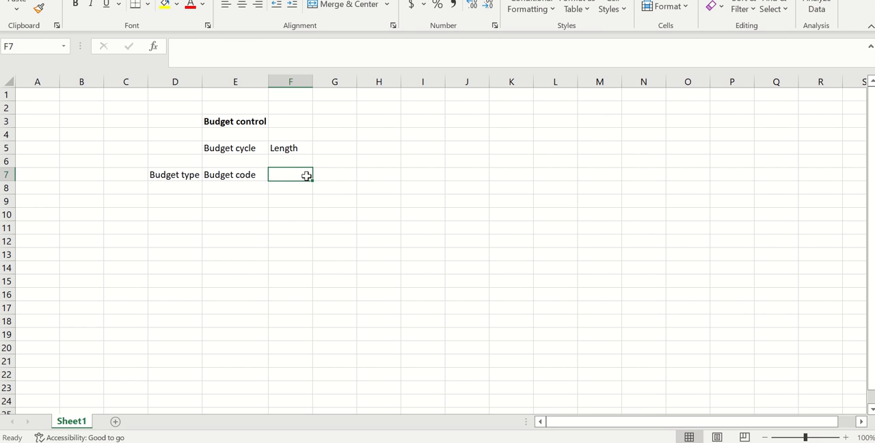
pyautogui.write('Or')
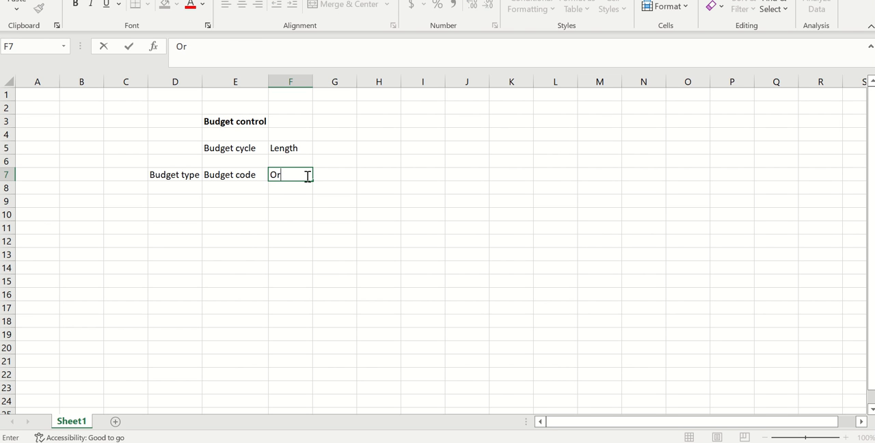
pyautogui.write('iginal/Transfe')
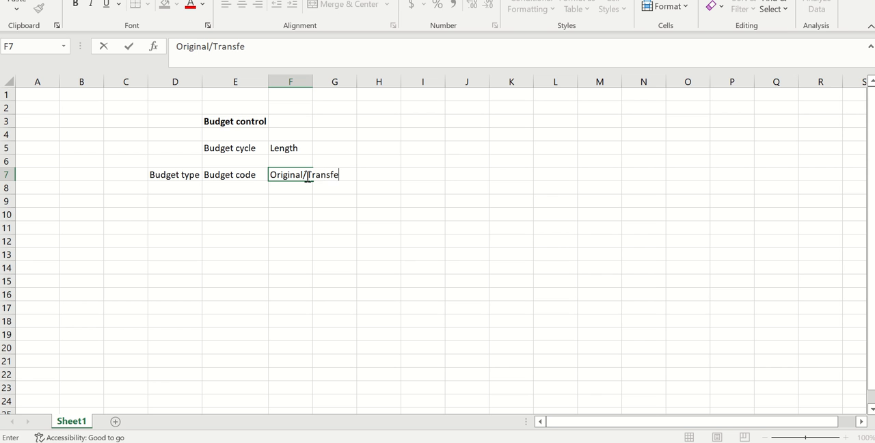
pyautogui.write('r/Revision')
pyautogui.click(281, 218)
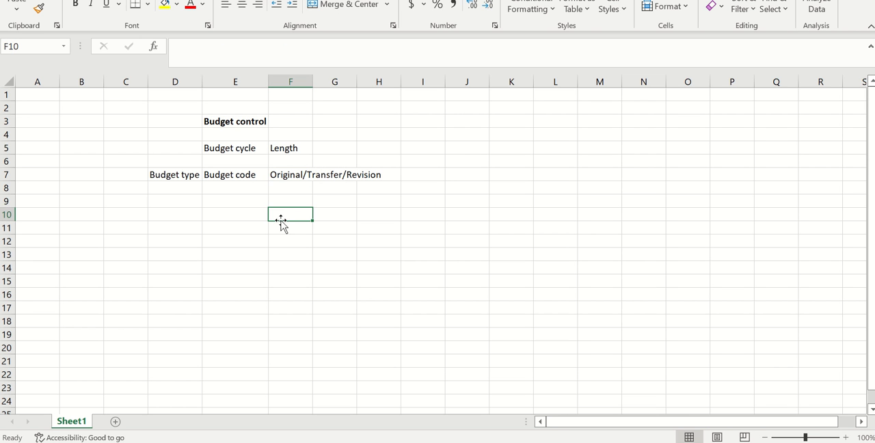
pyautogui.doubleClick(315, 80)
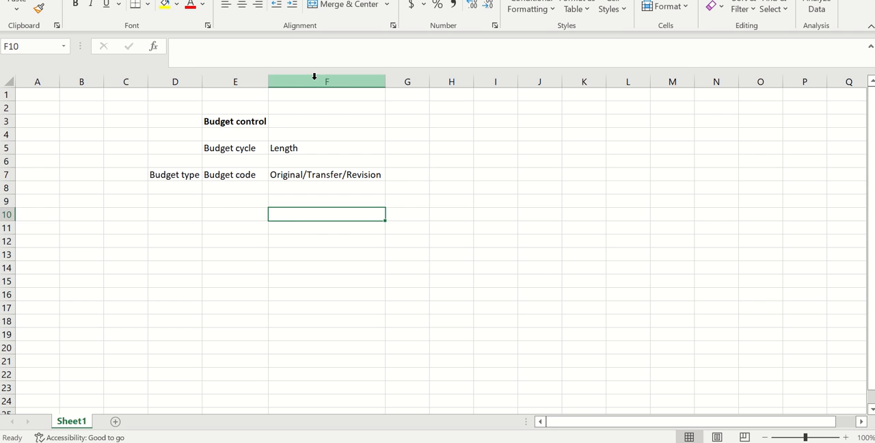
# Step: Enter "Budget models" in cell E9 and "Classification" beside it in cell F9
pyautogui.click(226, 199)
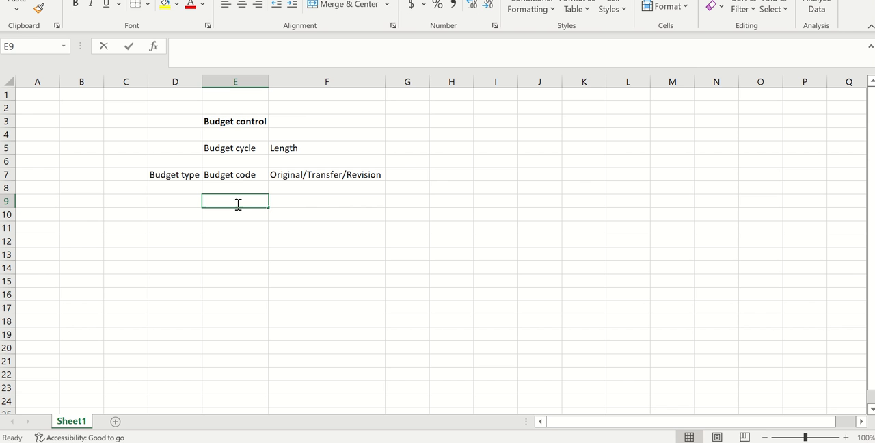
pyautogui.write('Budget m')
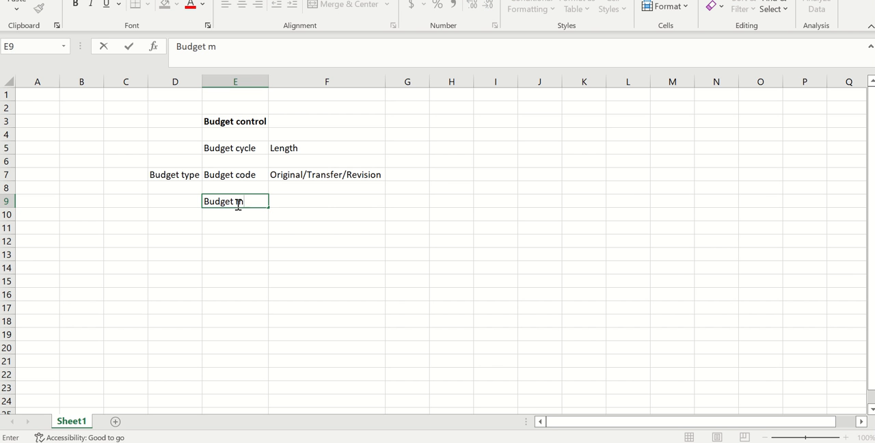
pyautogui.write('odels')
pyautogui.click(331, 197)
pyautogui.write('Cla')
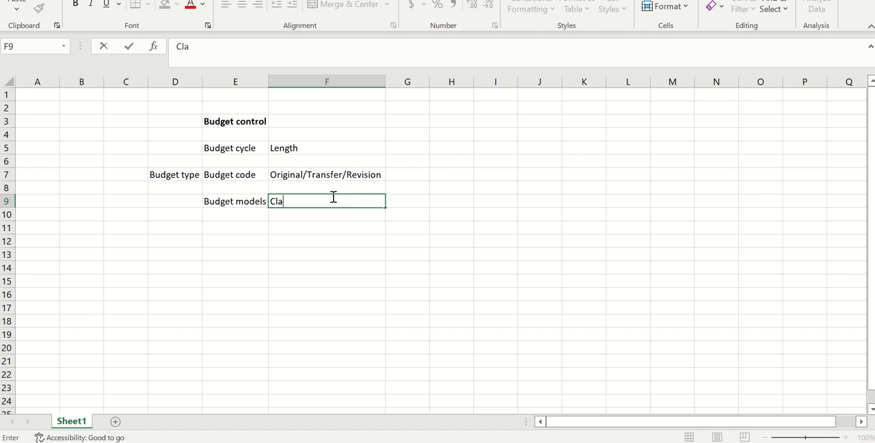
pyautogui.write('ssification')
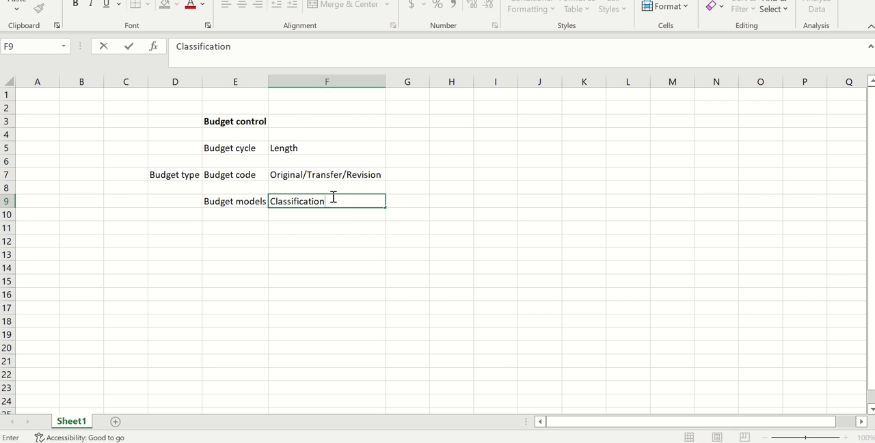
pyautogui.click(295, 252)
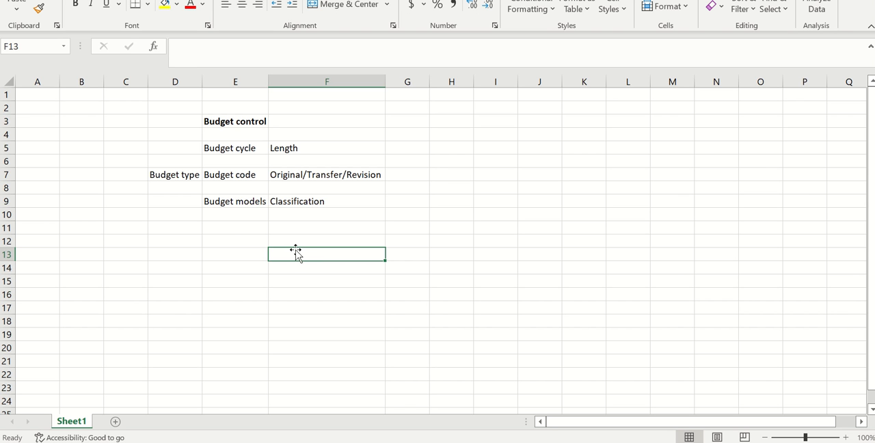
# Step: Enter "Budget dimensions" in cell E11 and fit column E to its contents
pyautogui.click(228, 227)
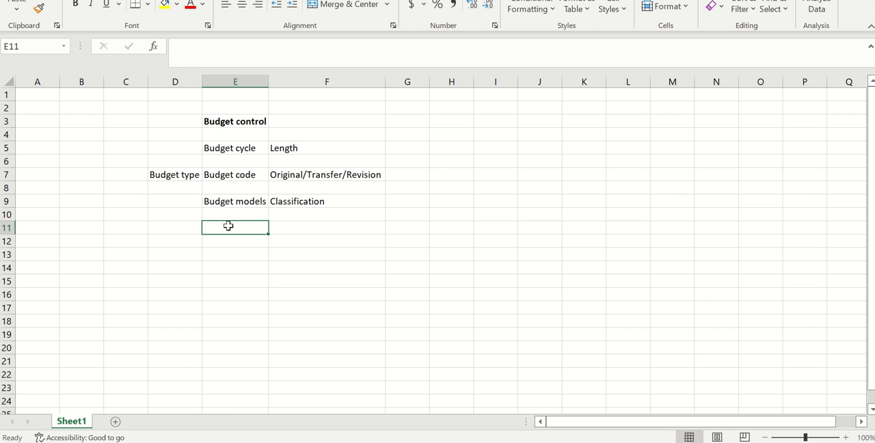
pyautogui.write('Budget')
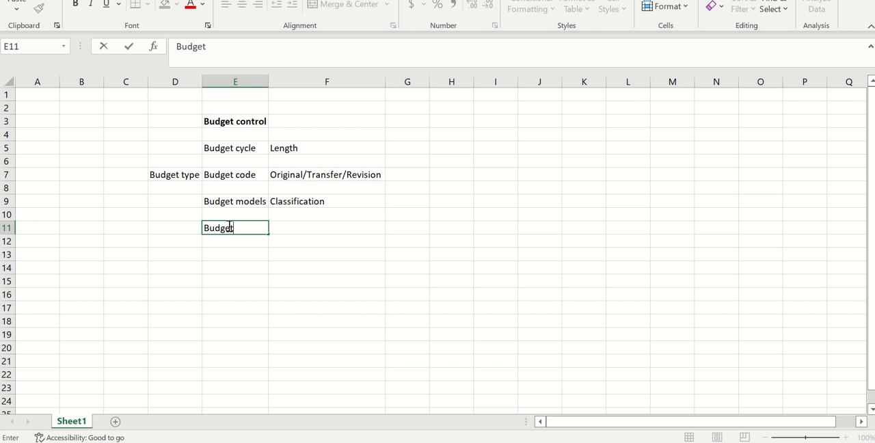
pyautogui.write(' dimensi')
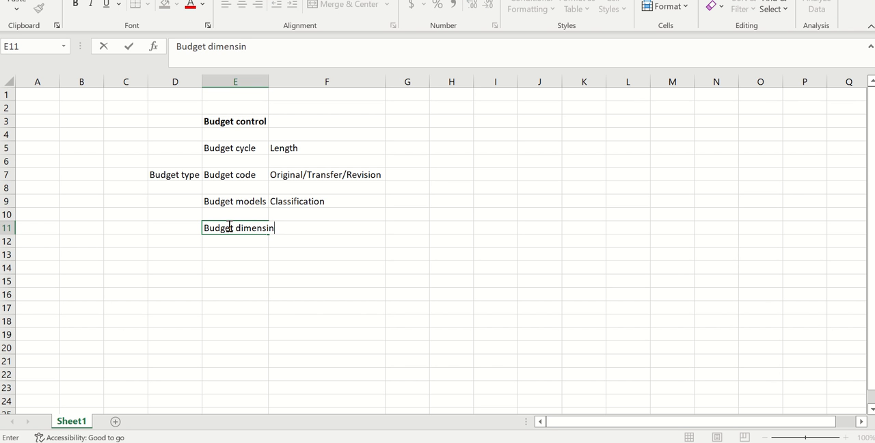
pyautogui.write('ons')
pyautogui.doubleClick(267, 82)
pyautogui.click(334, 338)
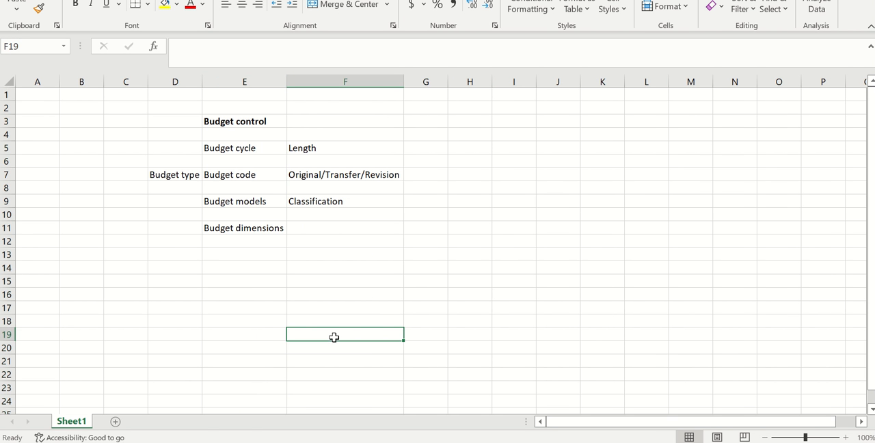
# Step: Enter "Main account" in cell F11 beside the budget dimensions label
pyautogui.click(333, 229)
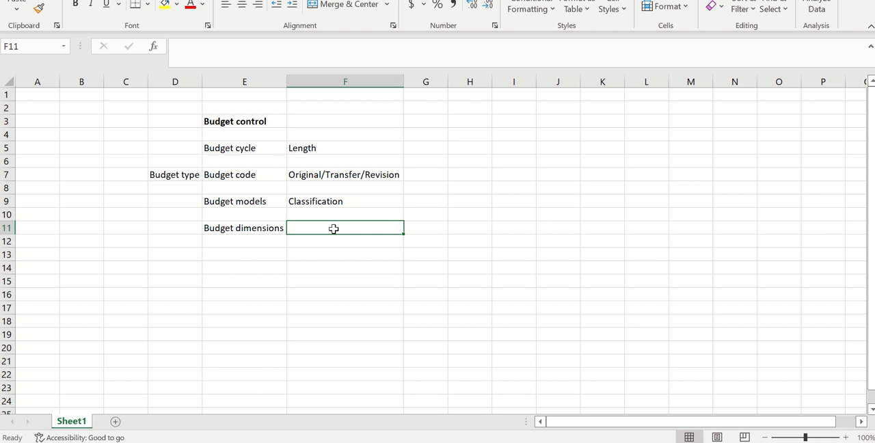
pyautogui.write('M')
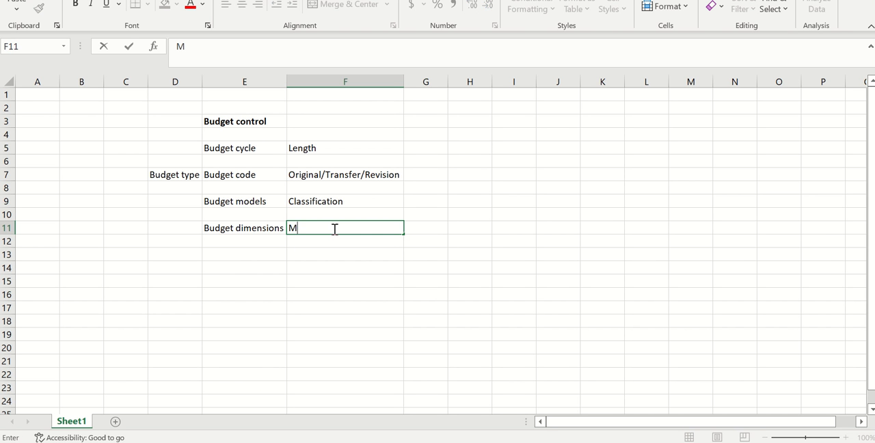
pyautogui.write('ain account')
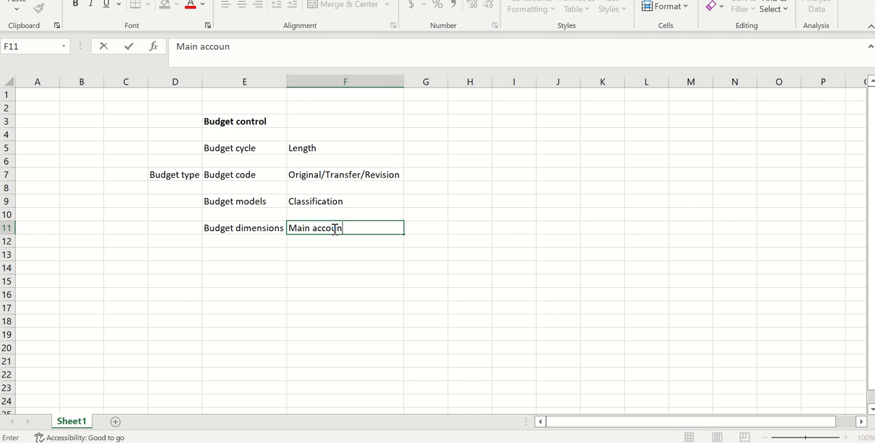
pyautogui.click(317, 265)
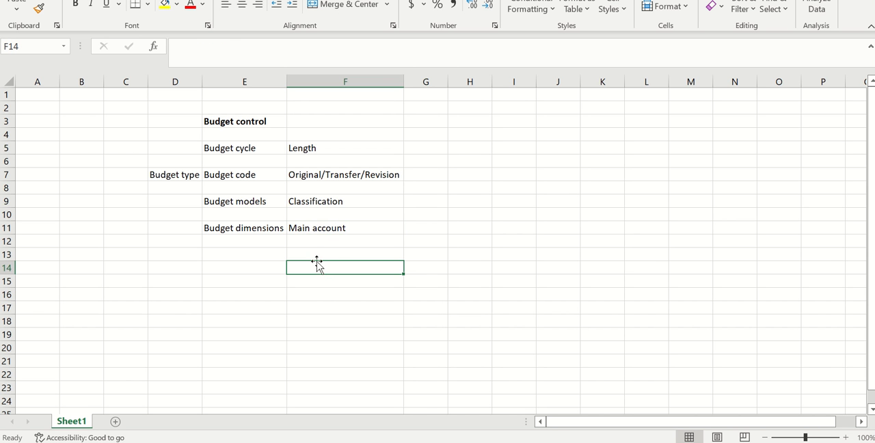
pyautogui.click(324, 228)
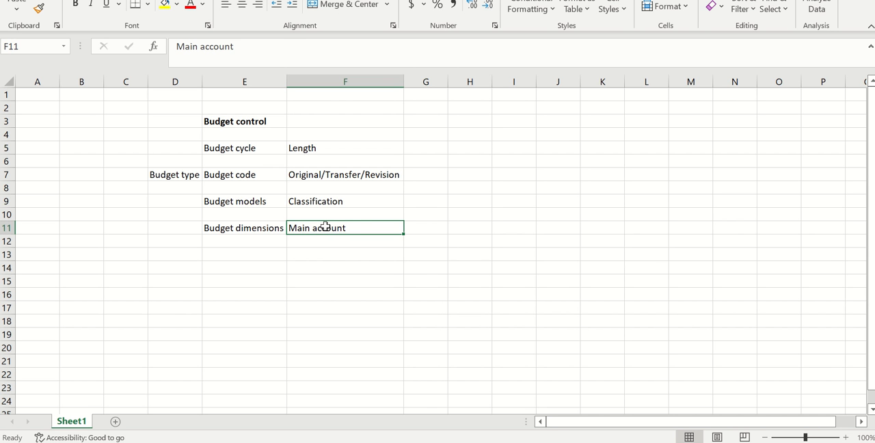
pyautogui.click(269, 228)
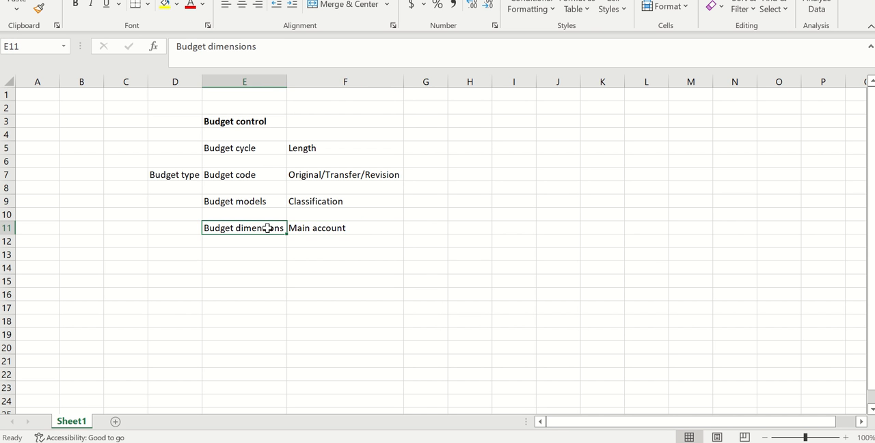
pyautogui.click(319, 229)
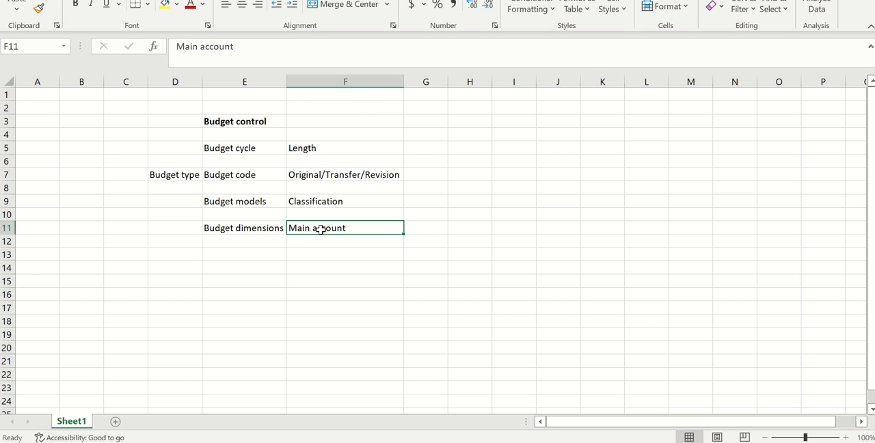
pyautogui.click(428, 230)
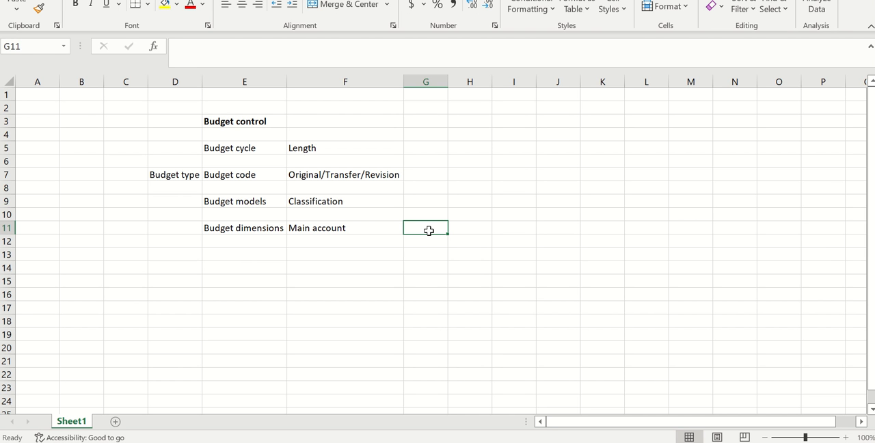
pyautogui.click(342, 219)
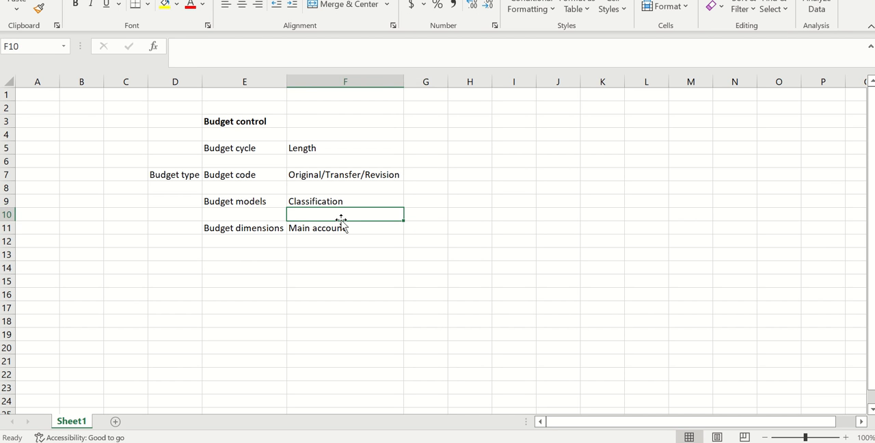
# Step: Enter "Budget control configuration" in cell E13 and fit column E to its contents
pyautogui.click(277, 254)
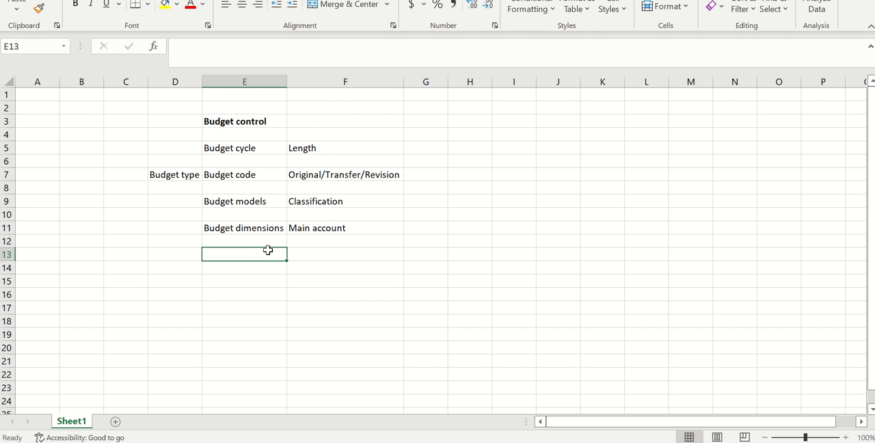
pyautogui.write('Budget')
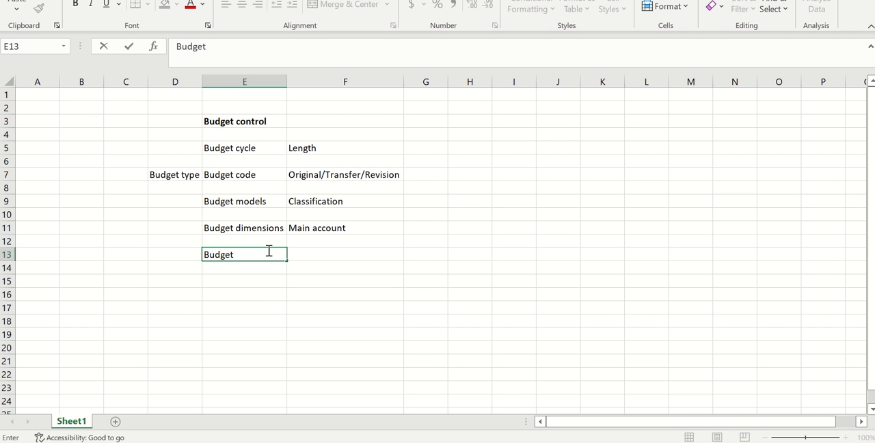
pyautogui.write(' control configur')
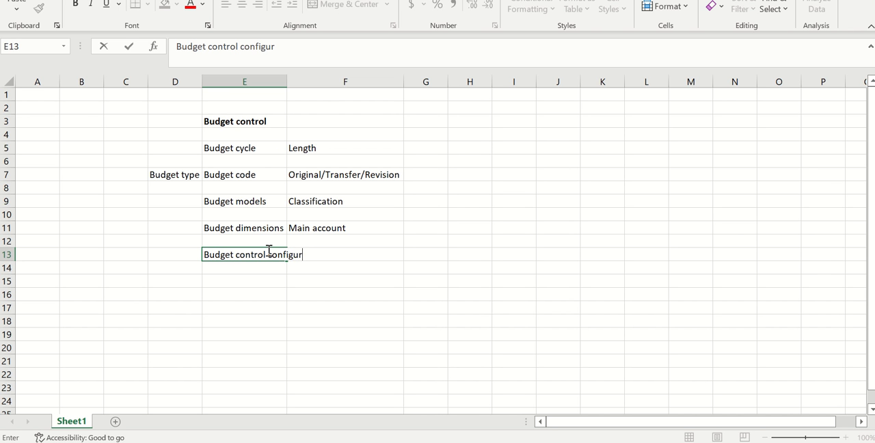
pyautogui.write('ation')
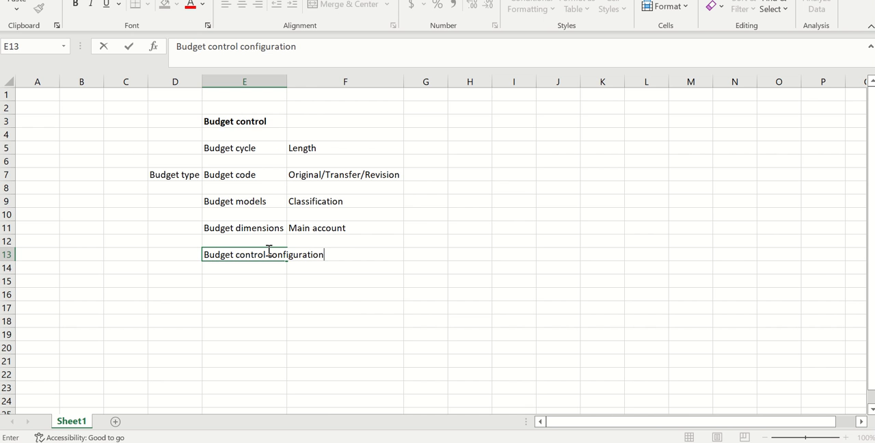
pyautogui.click(285, 82)
pyautogui.doubleClick(287, 82)
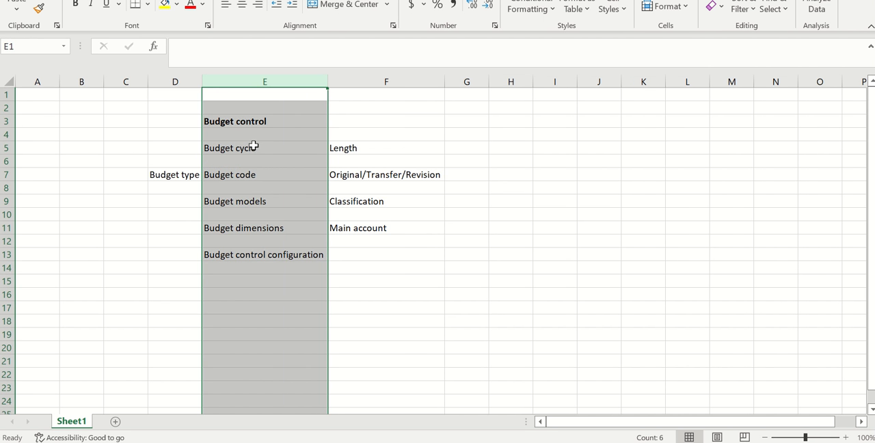
# Step: Apply all borders to the outline range E5:F13
pyautogui.moveTo(253, 148); pyautogui.dragTo(395, 262)
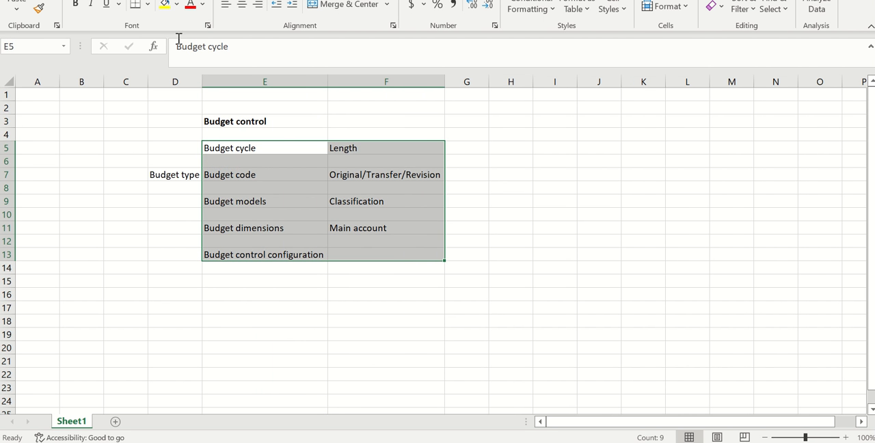
pyautogui.click(147, 4)
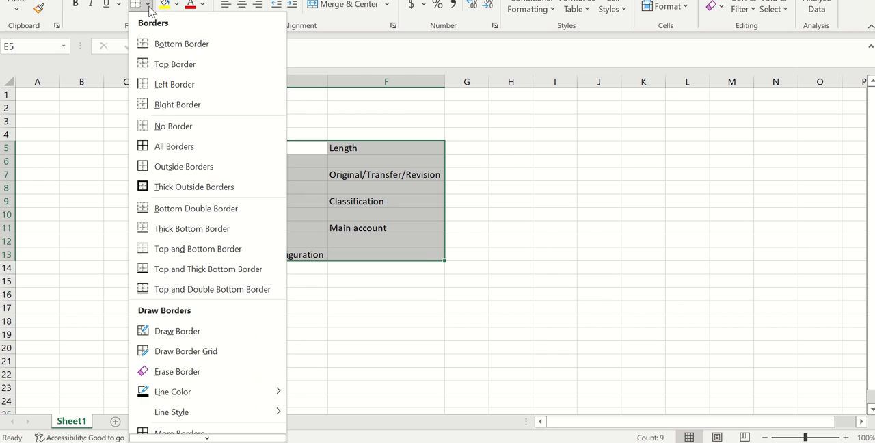
pyautogui.click(170, 149)
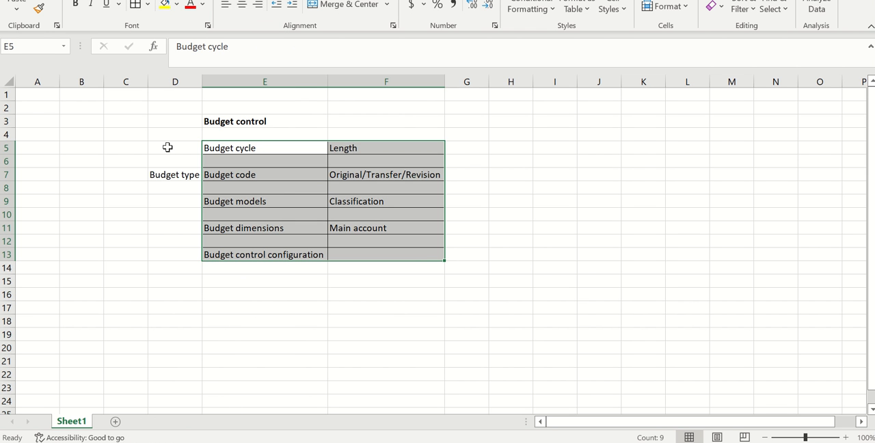
pyautogui.click(280, 346)
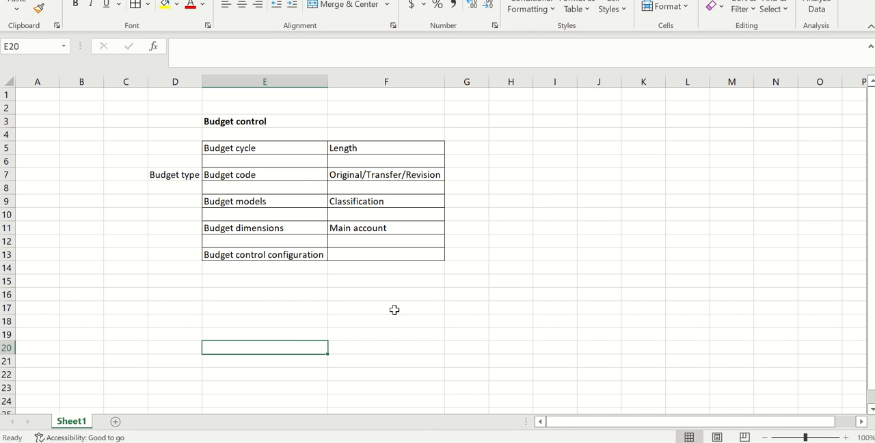
# Step: Switch to Finance and Operations in the browser and bring up the Budgeting module's list of pages
pyautogui.click(484, 406)
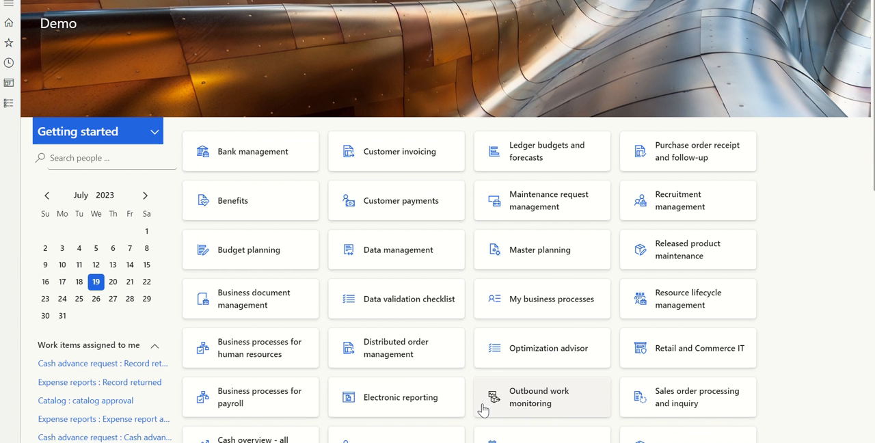
pyautogui.hotkey('alt', 'Tab')
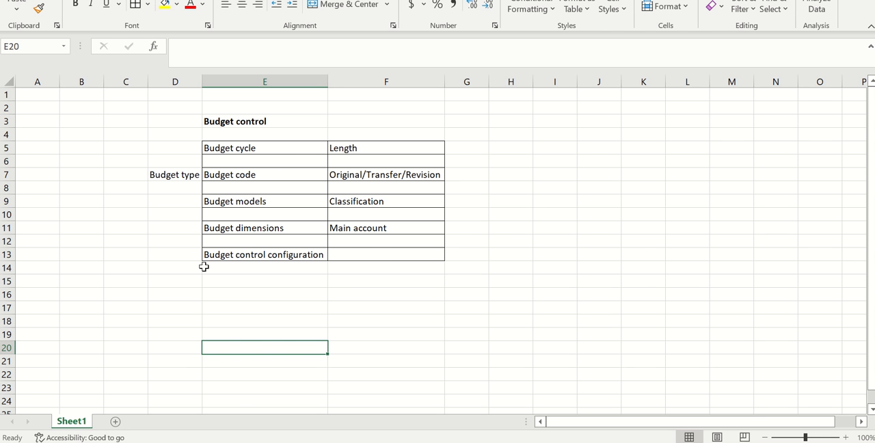
pyautogui.hotkey('alt', 'Tab')
pyautogui.click(14, 104)
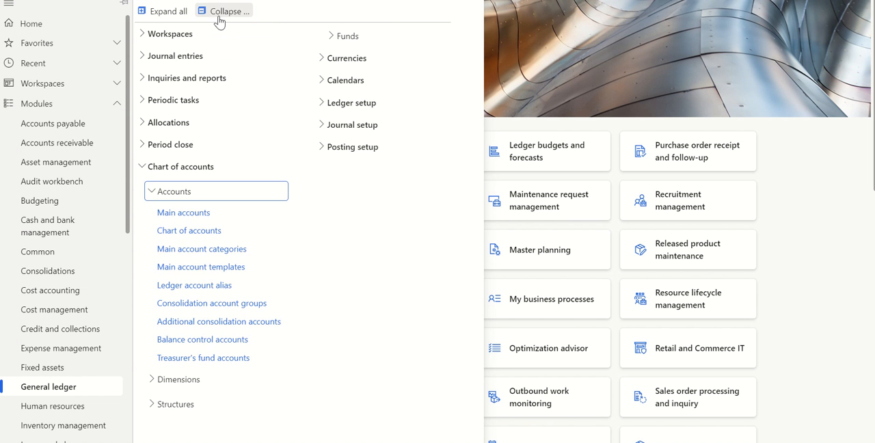
pyautogui.click(218, 22)
pyautogui.scroll(-2, 68, 144)
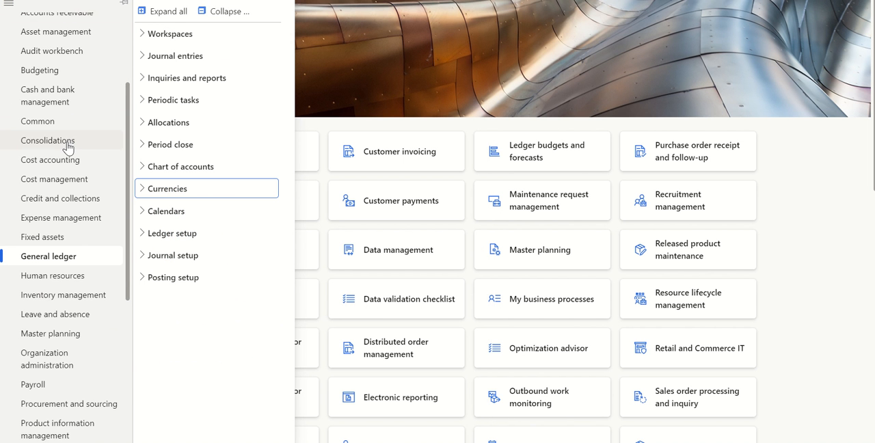
pyautogui.scroll(1, 67, 146)
pyautogui.click(57, 104)
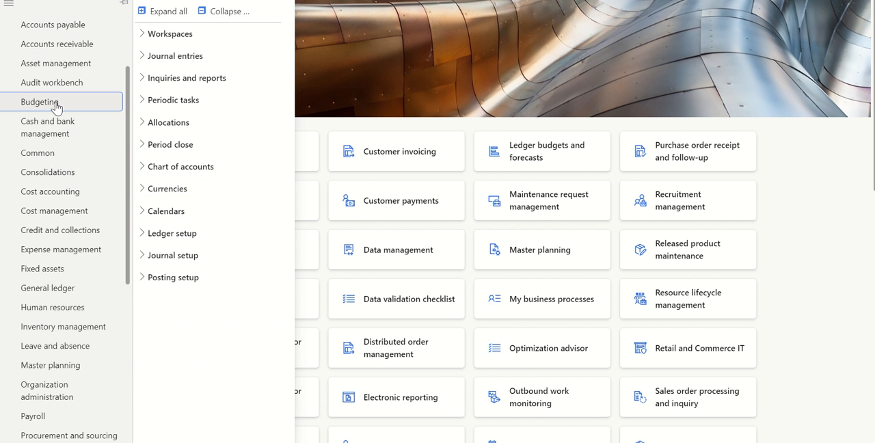
# Step: Collapse the Budgeting page groups and open Budget cycles from the budget control setup
pyautogui.click(226, 11)
pyautogui.click(159, 191)
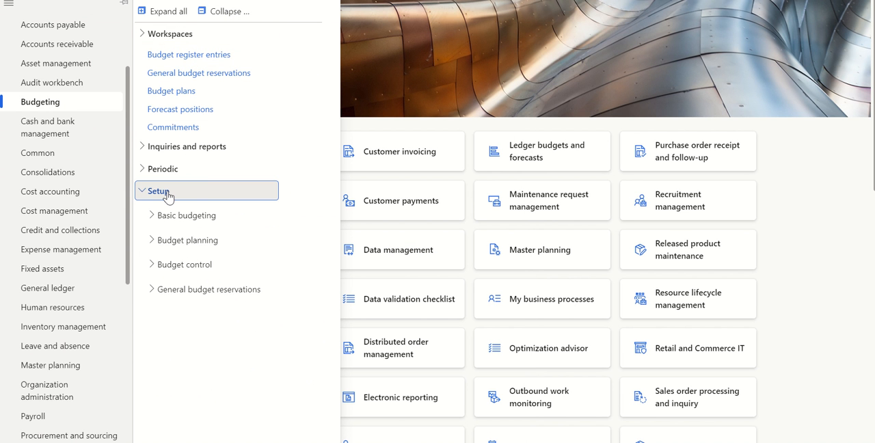
pyautogui.click(181, 265)
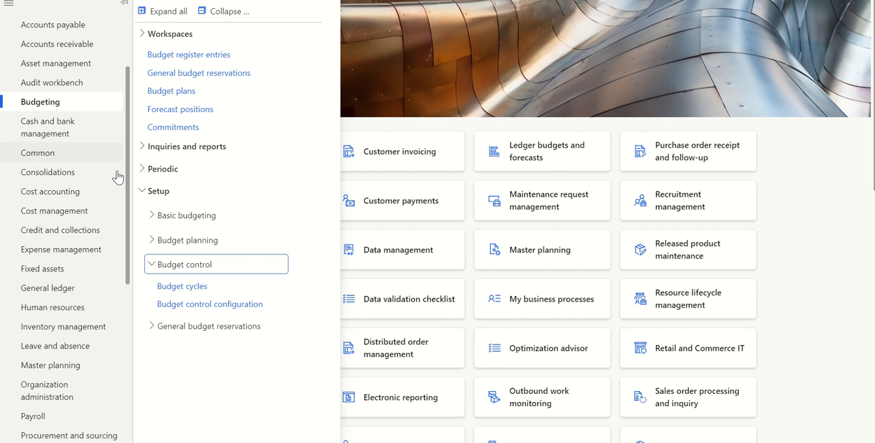
pyautogui.click(191, 287)
pyautogui.hotkey('alt', 'Tab')
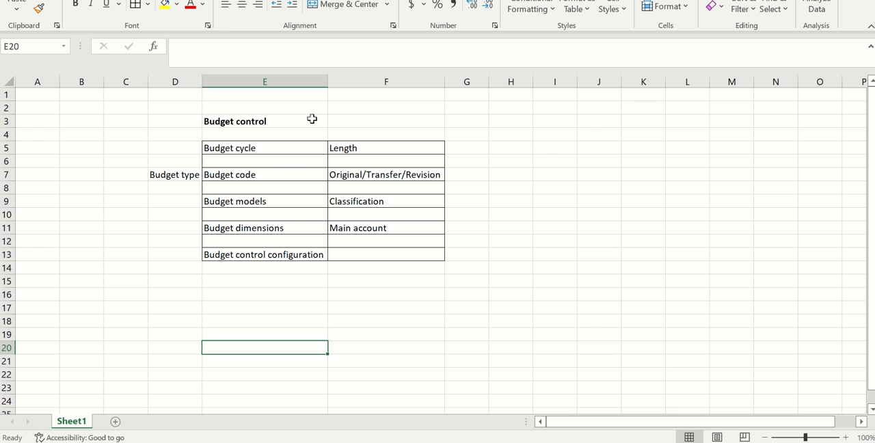
pyautogui.hotkey('alt', 'Tab')
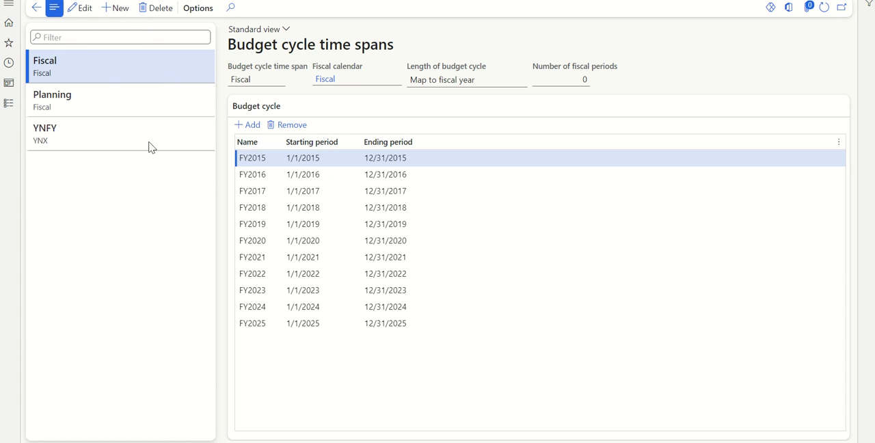
# Step: Create a budget cycle time span named Demo with fiscal calendar YNX and its length set to Map to fiscal year
pyautogui.hotkey('alt', 'n')
pyautogui.click(269, 78)
pyautogui.write('D')
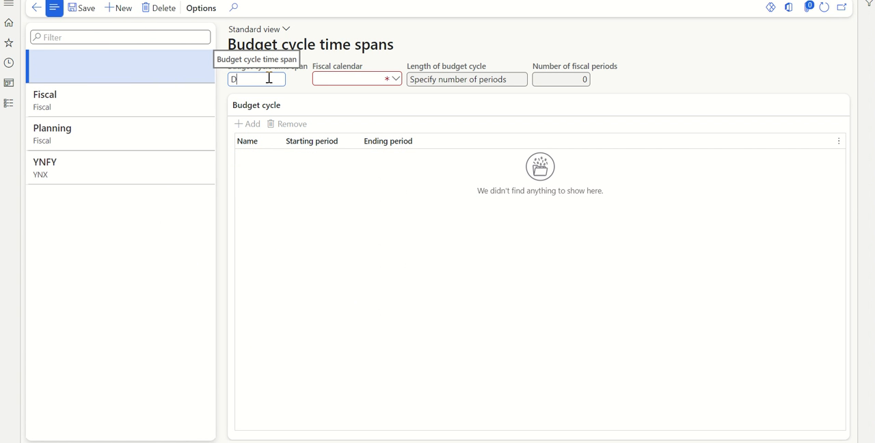
pyautogui.write('emo')
pyautogui.click(319, 79)
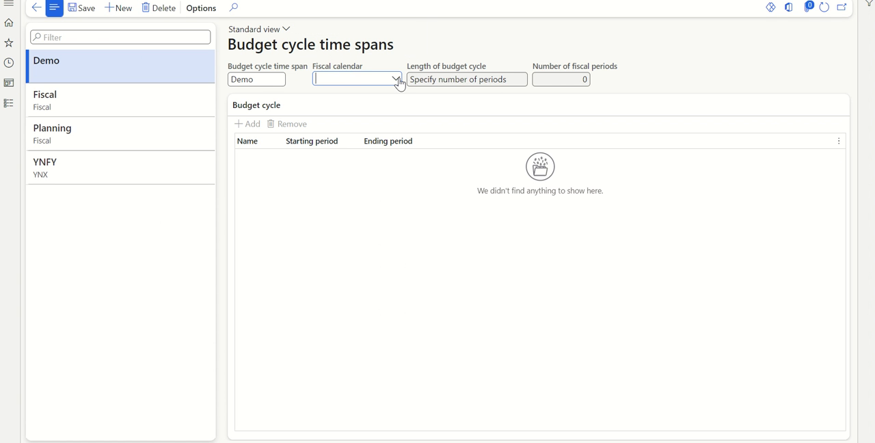
pyautogui.write('yn')
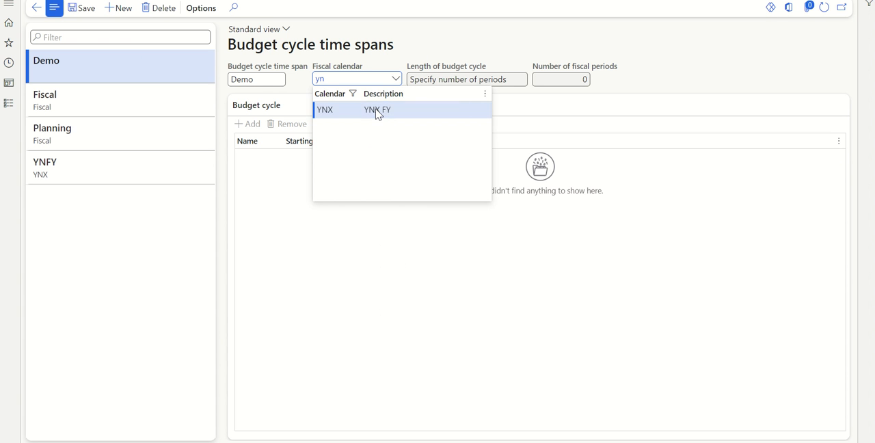
pyautogui.click(378, 114)
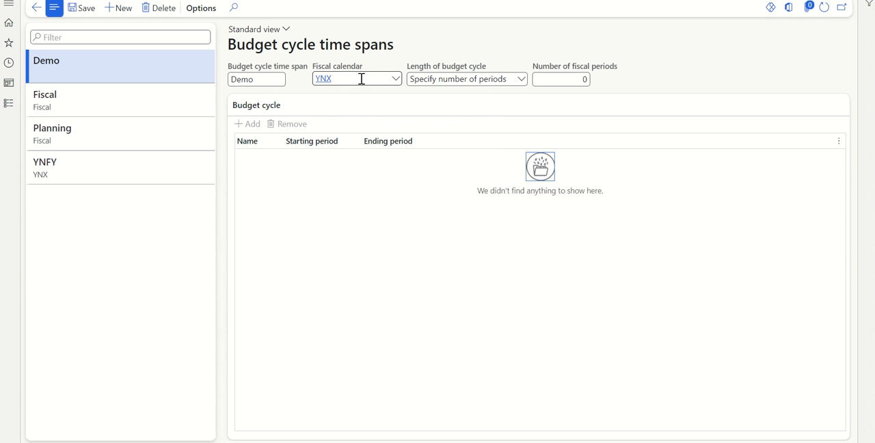
pyautogui.click(524, 80)
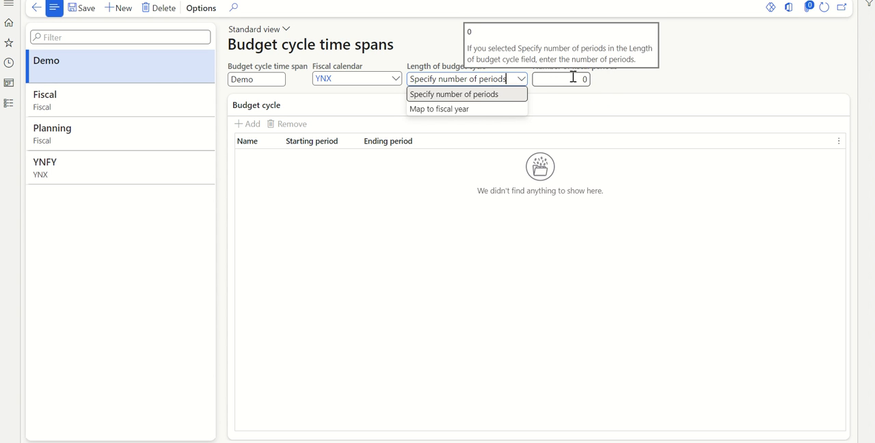
pyautogui.click(466, 109)
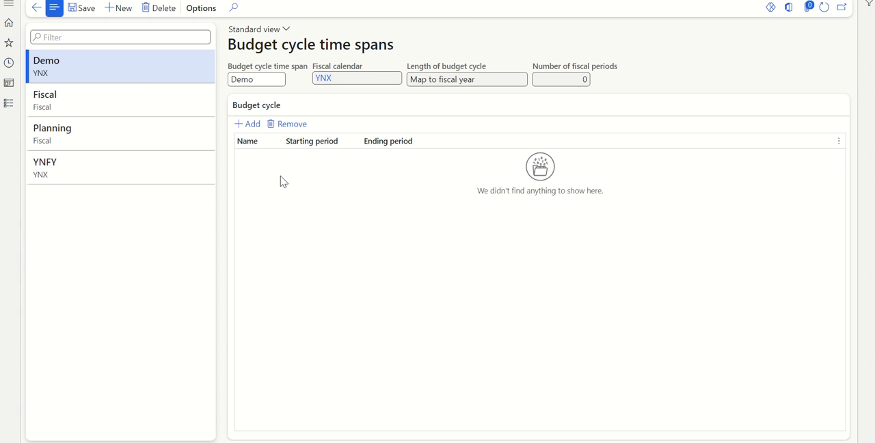
# Step: Add a budget cycle named 2023 to the Demo time span, starting with Period 1 on 1/1/2023, and save it
pyautogui.click(249, 126)
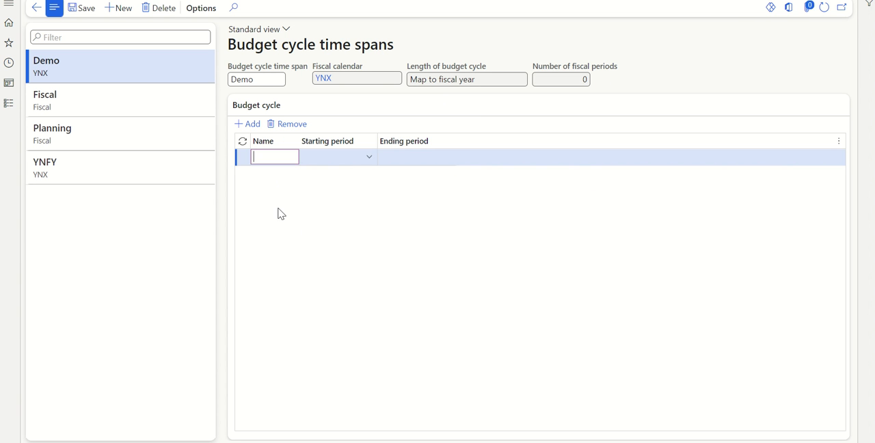
pyautogui.click(368, 158)
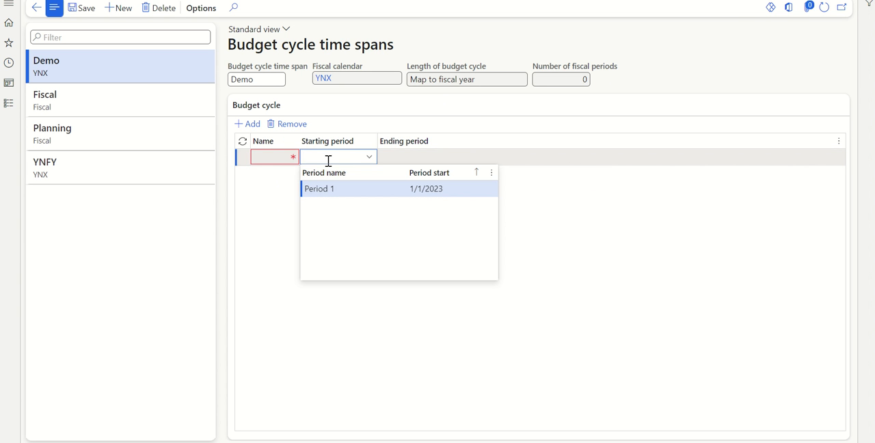
pyautogui.click(387, 192)
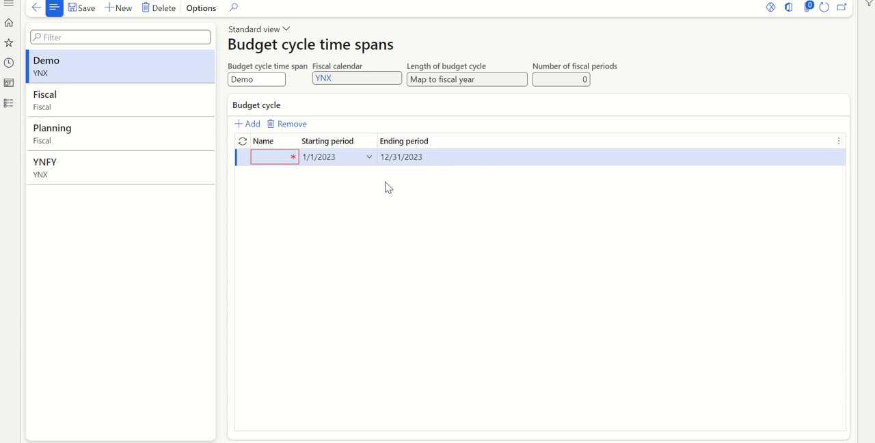
pyautogui.click(276, 158)
pyautogui.write('2023')
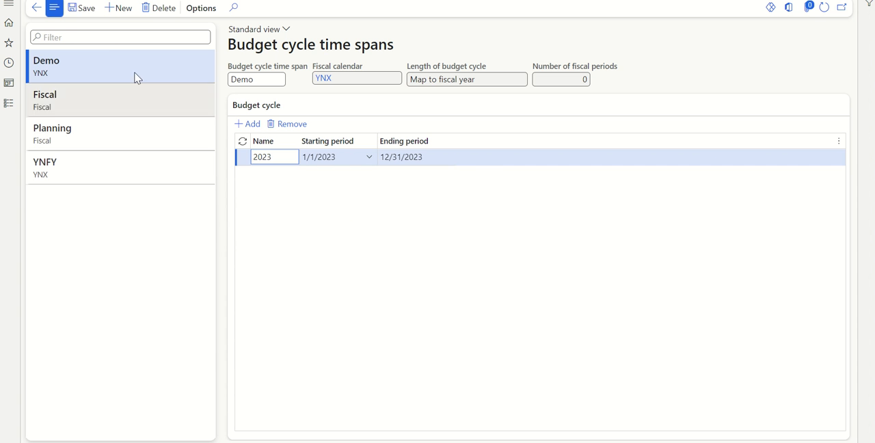
pyautogui.click(87, 12)
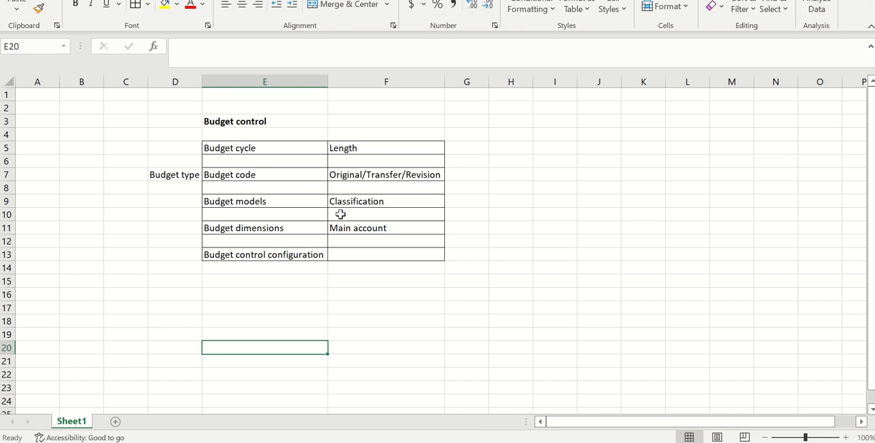
# Step: Select Budget code in the Excel outline, then switch to Finance and Operations and open Budget codes from the basic budgeting setup
pyautogui.click(304, 175)
pyautogui.hotkey('alt', 'Tab')
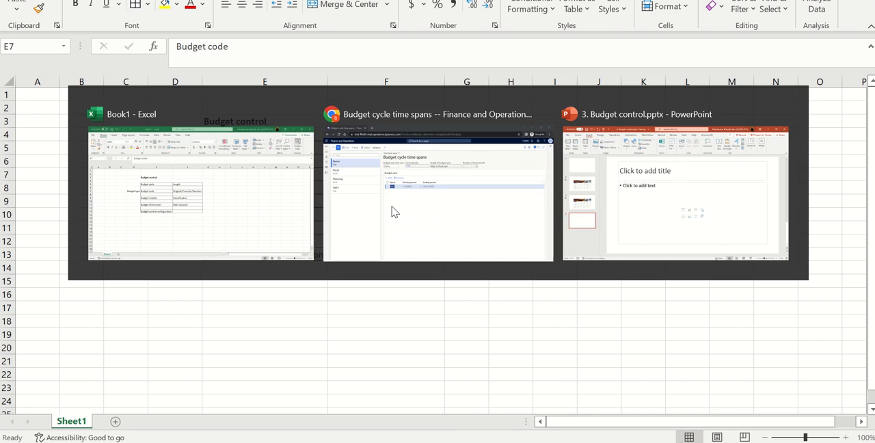
pyautogui.click(9, 104)
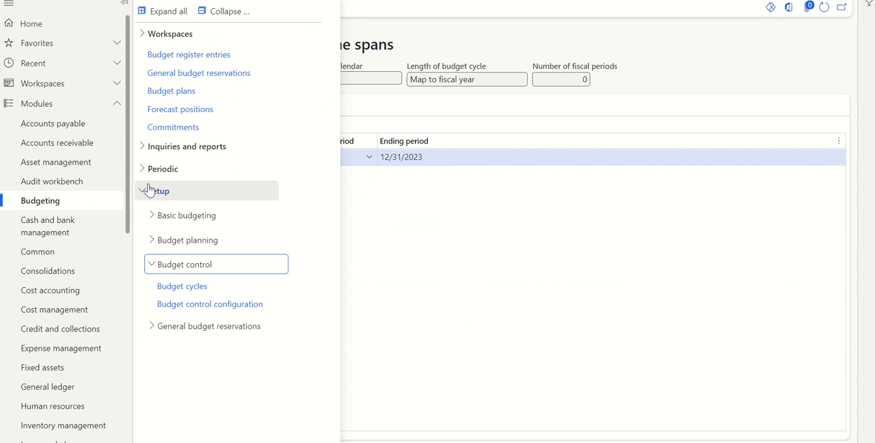
pyautogui.click(227, 12)
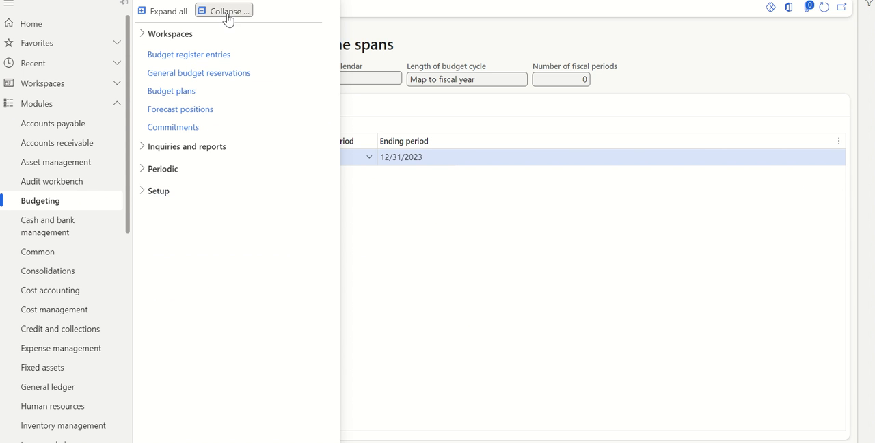
pyautogui.click(170, 190)
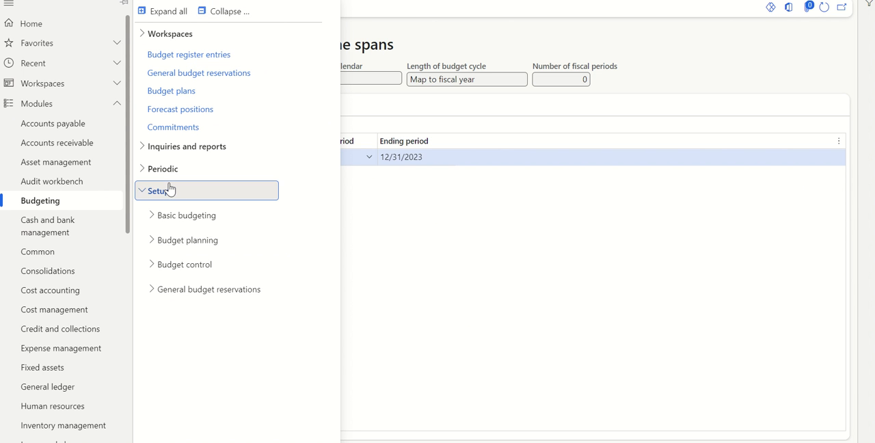
pyautogui.click(188, 217)
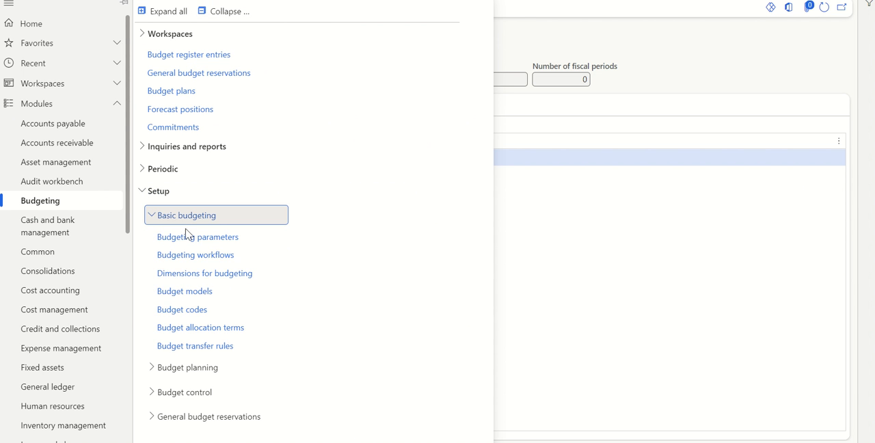
pyautogui.click(189, 315)
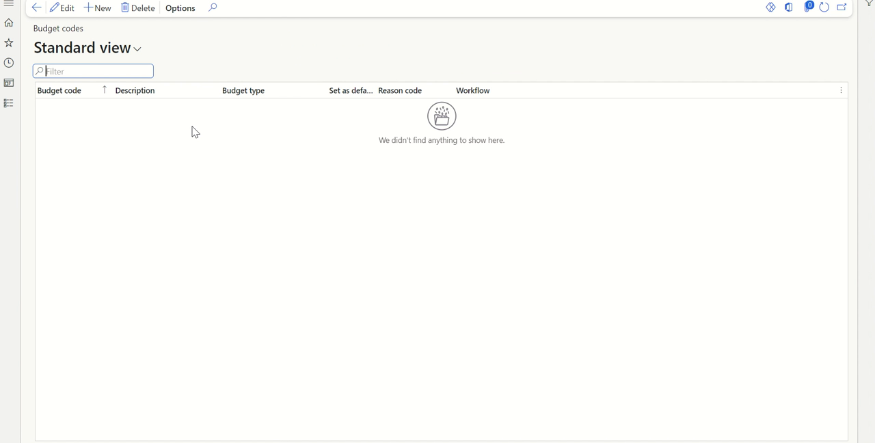
# Step: Create a budget code named Original with budget type Original budget, set it as default, and save it
pyautogui.click(104, 11)
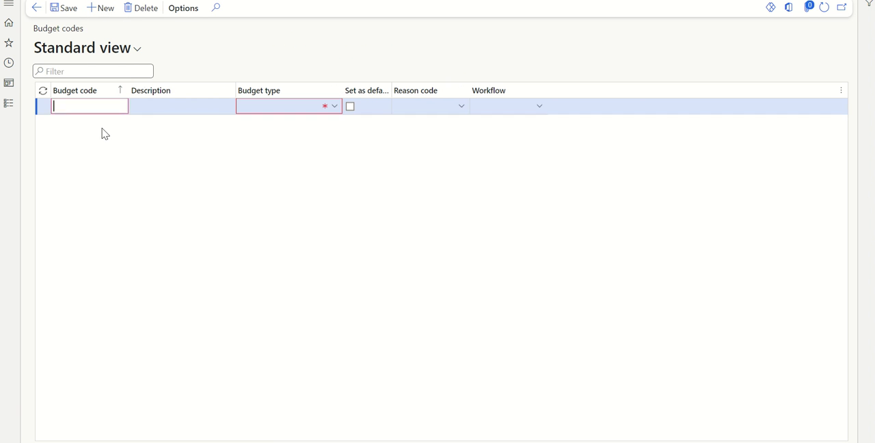
pyautogui.click(335, 108)
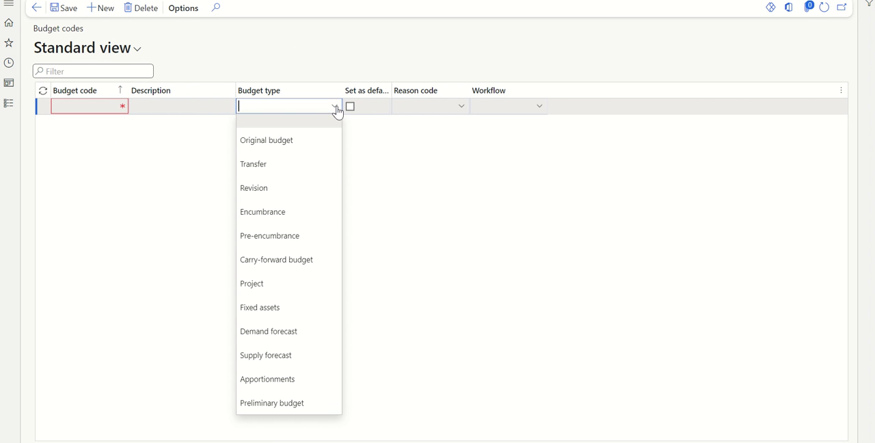
pyautogui.click(281, 145)
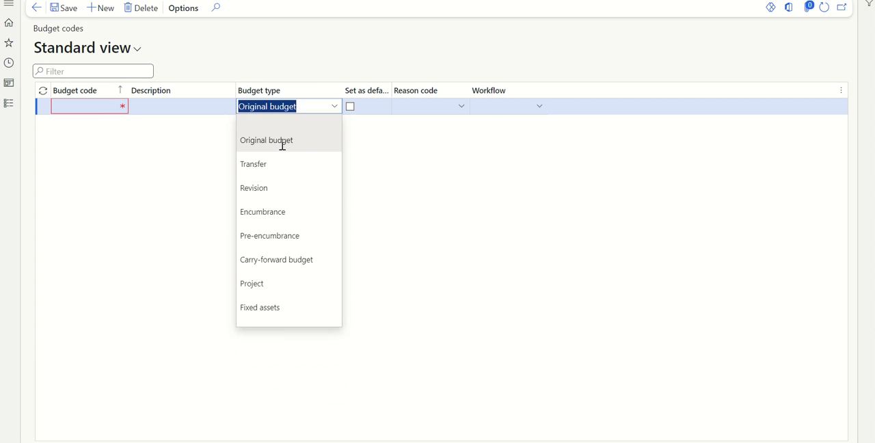
pyautogui.click(96, 110)
pyautogui.write('Or')
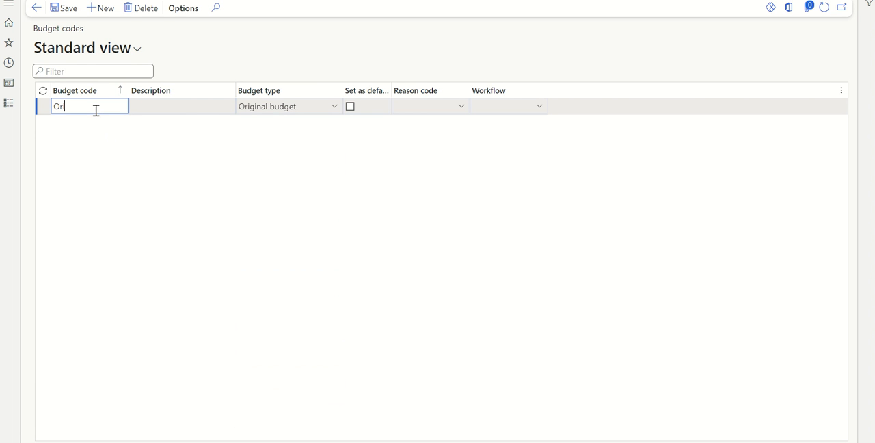
pyautogui.write('iginal')
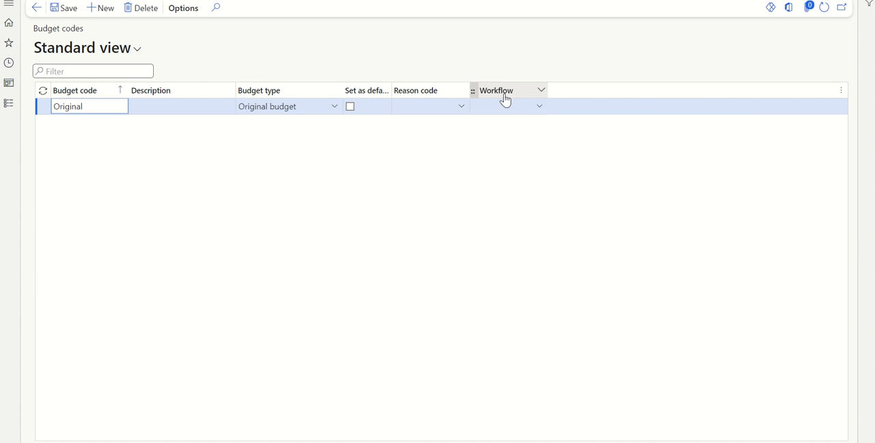
pyautogui.click(351, 107)
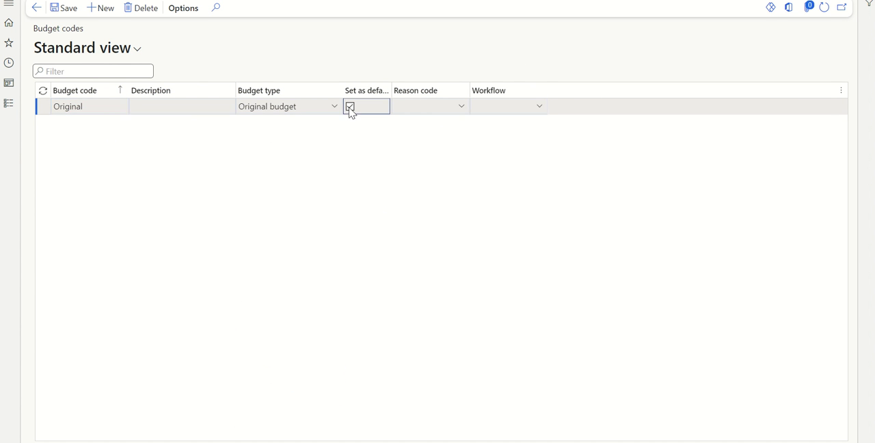
pyautogui.click(71, 14)
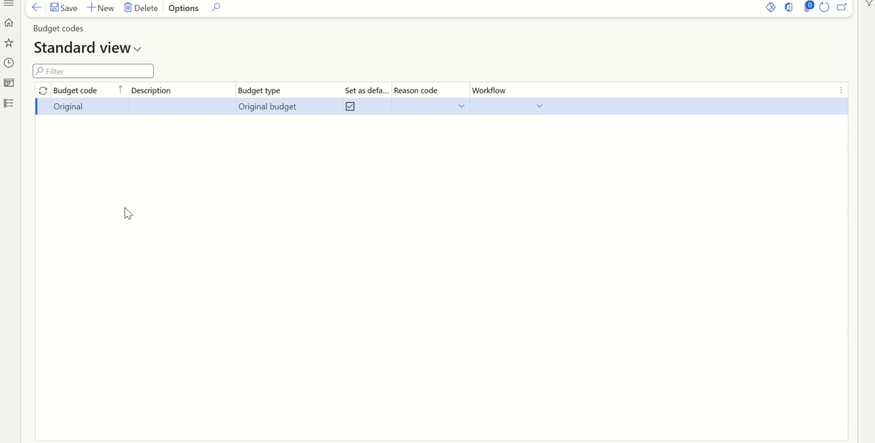
# Step: Select Budget models in the Excel outline, then return to Finance and Operations and open Budget models from the basic budgeting setup
pyautogui.hotkey('alt', 'Tab')
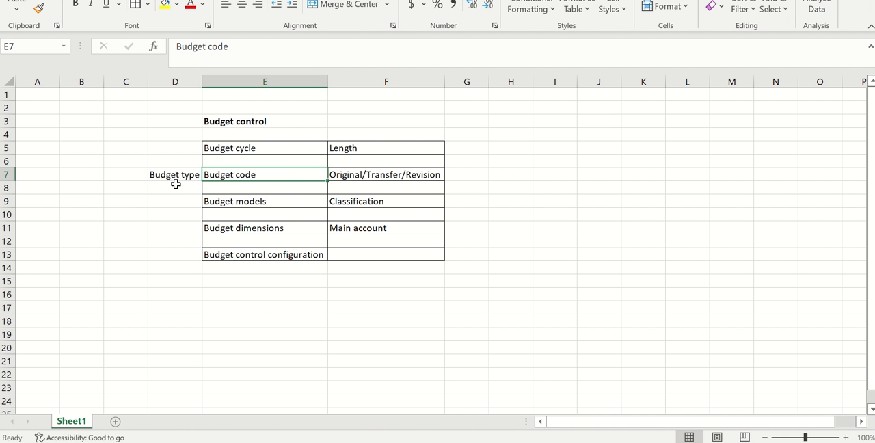
pyautogui.click(277, 200)
pyautogui.hotkey('alt', 'Tab')
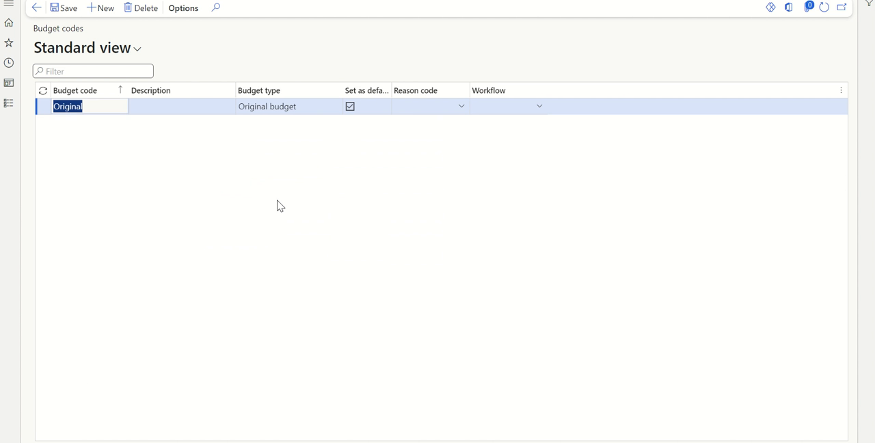
pyautogui.click(13, 107)
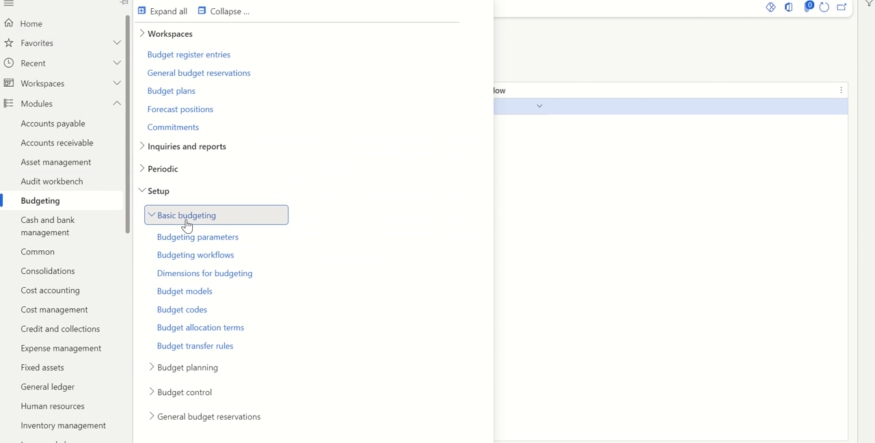
pyautogui.click(182, 292)
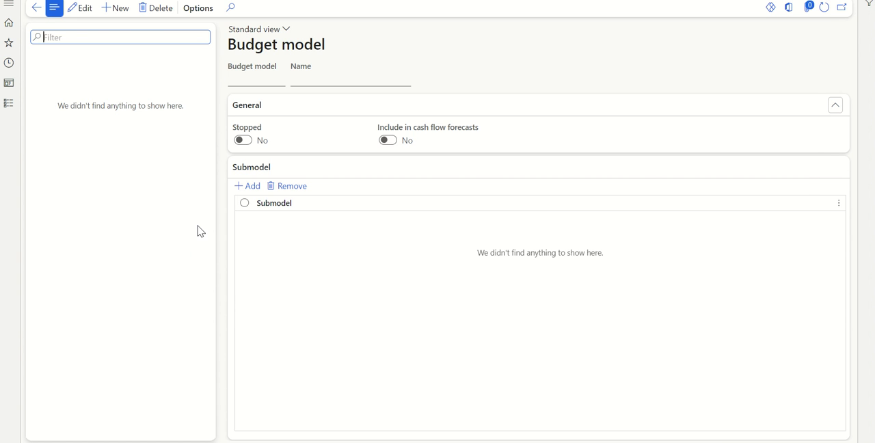
# Step: Consult the Classification entry beside Budget models in the Excel outline and return to the Budget model page in Finance and Operations
pyautogui.hotkey('alt', 'Tab')
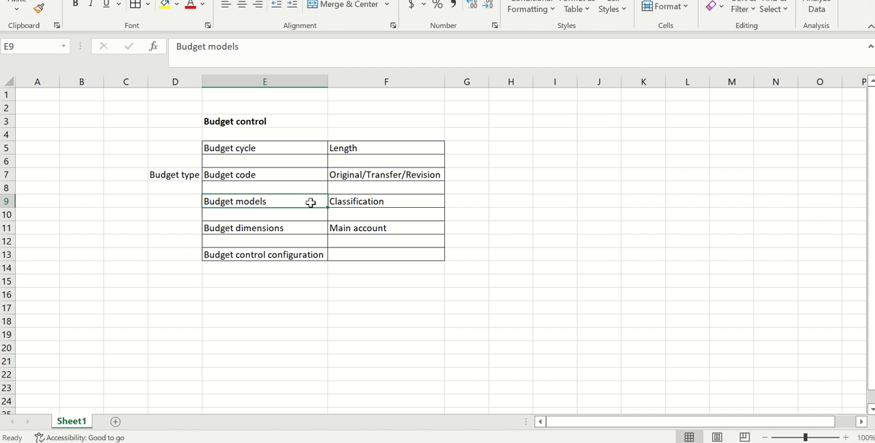
pyautogui.click(353, 202)
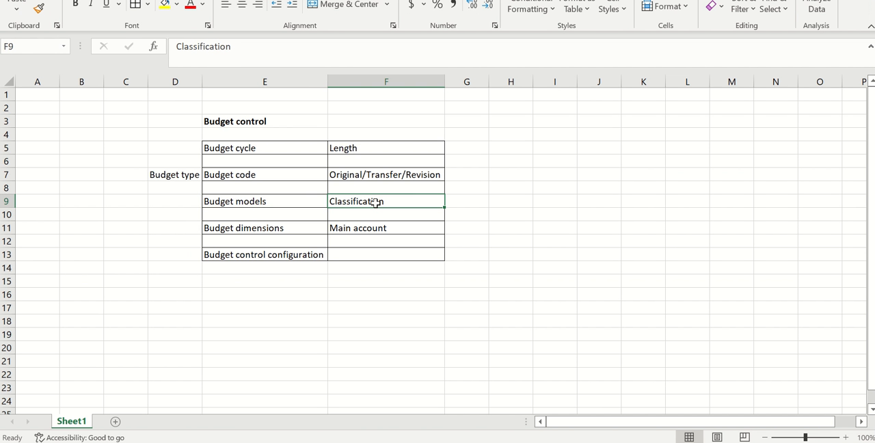
pyautogui.hotkey('alt', 'Tab')
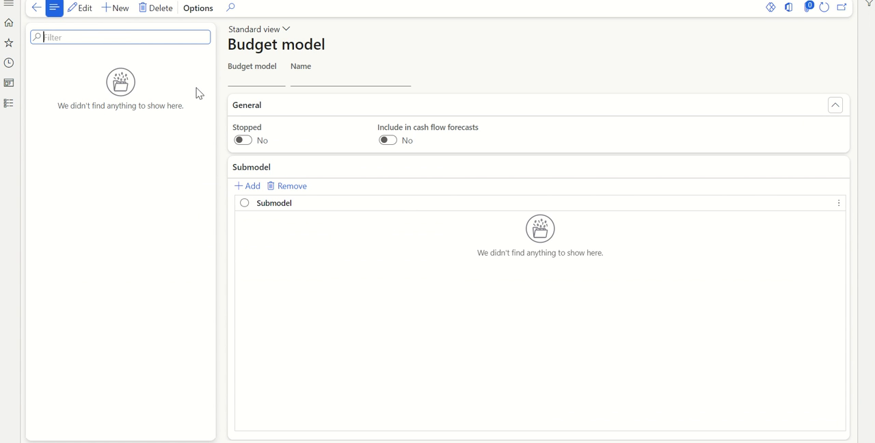
# Step: Create a budget model with the identifier US and the name US model, and save it
pyautogui.click(120, 9)
pyautogui.write('US')
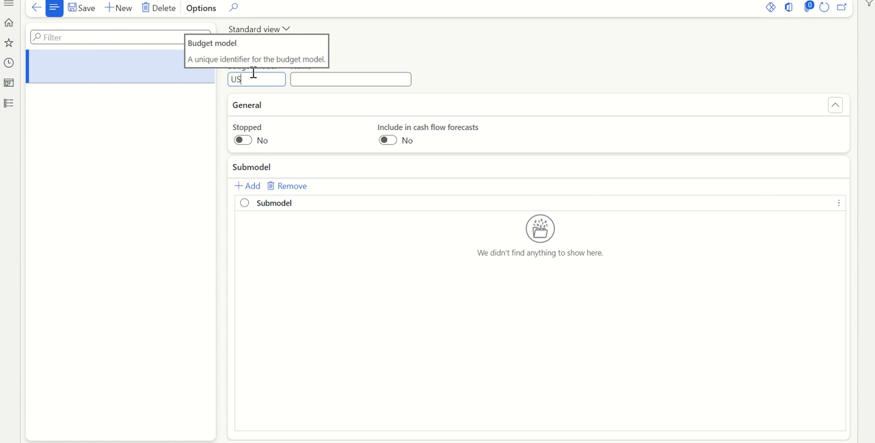
pyautogui.click(297, 75)
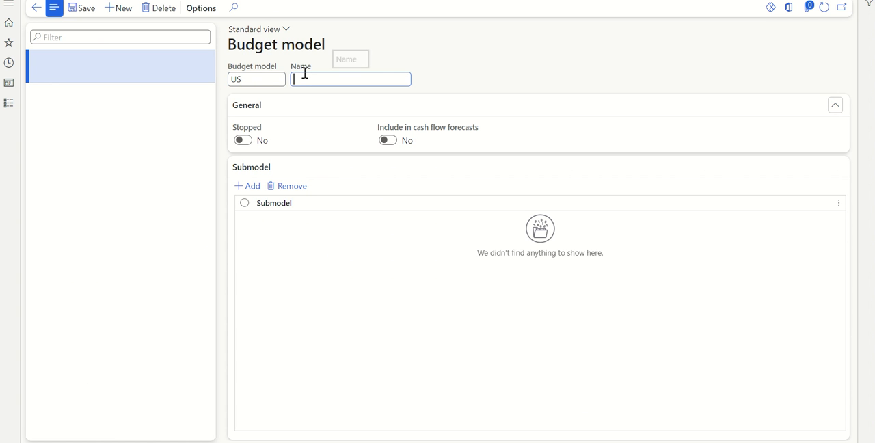
pyautogui.write('US model')
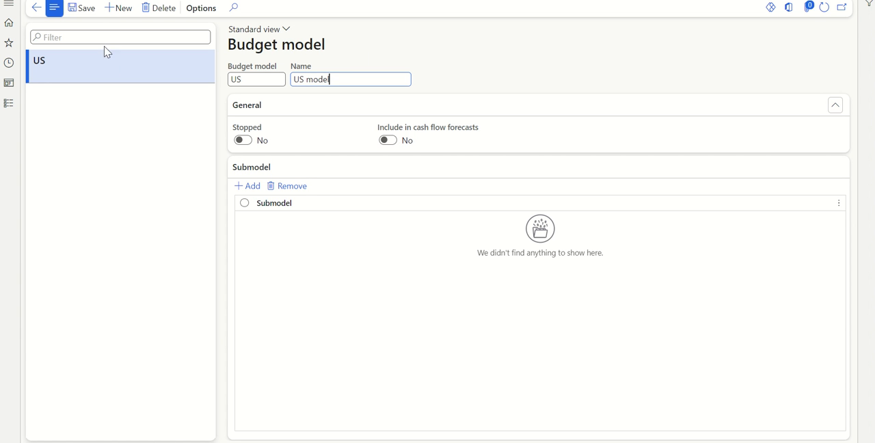
pyautogui.click(87, 10)
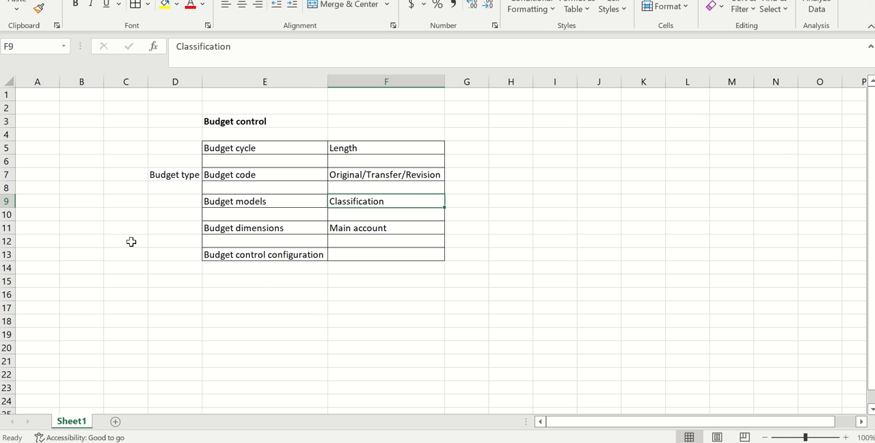
# Step: Select Budget dimensions in the Excel outline, then switch to Finance and Operations and open Dimensions for budgeting
pyautogui.click(265, 204)
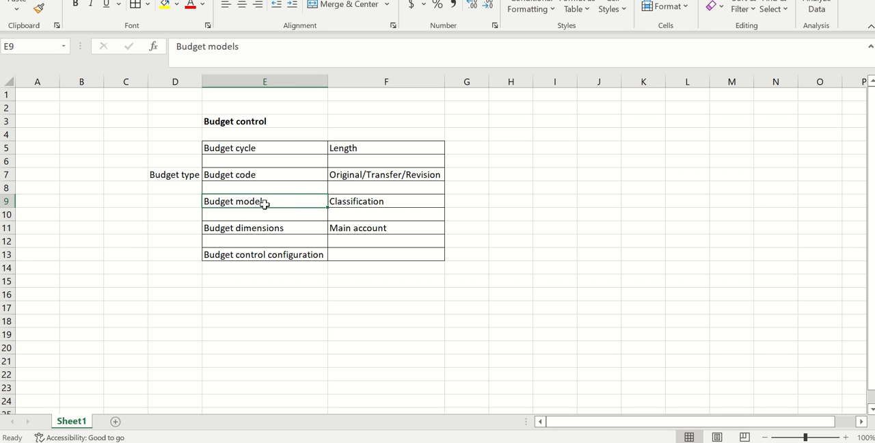
pyautogui.click(259, 229)
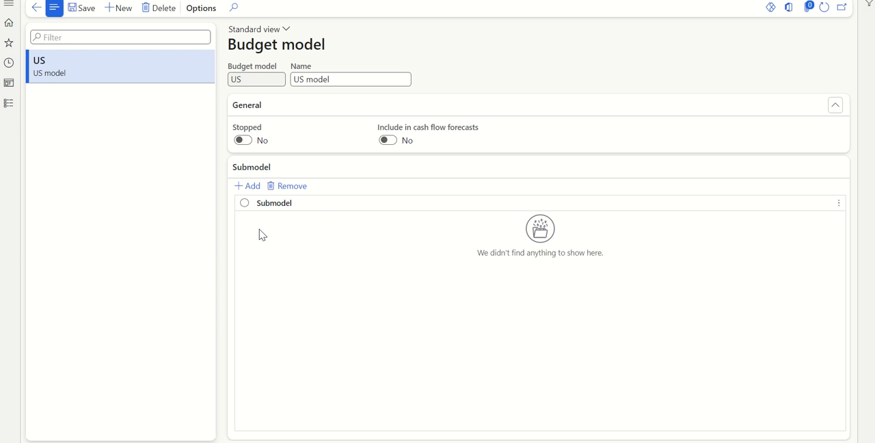
pyautogui.click(11, 109)
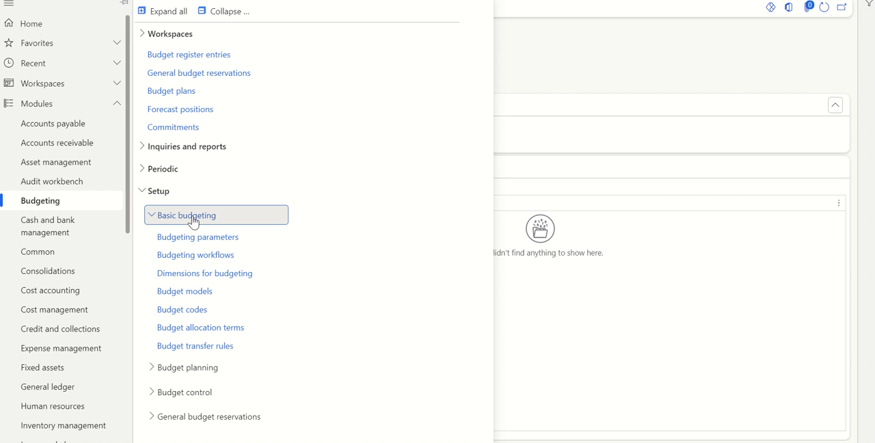
pyautogui.click(183, 282)
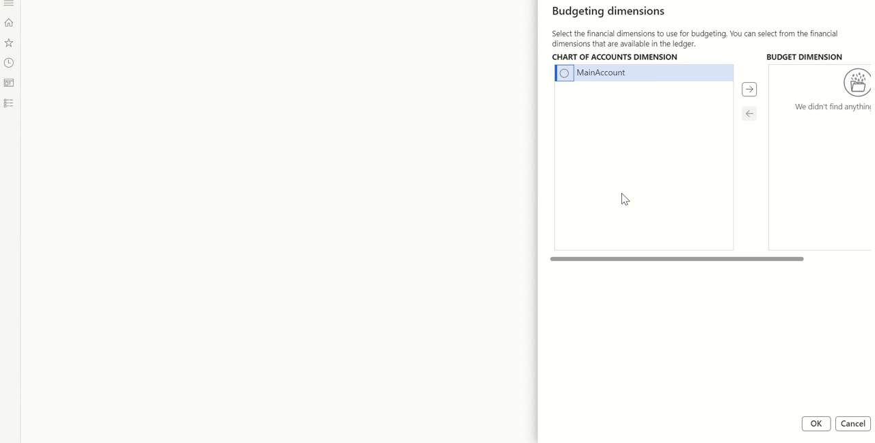
# Step: Add MainAccount from the chart of accounts dimensions to the budget dimensions and confirm the selection
pyautogui.click(564, 73)
pyautogui.click(749, 89)
pyautogui.click(813, 425)
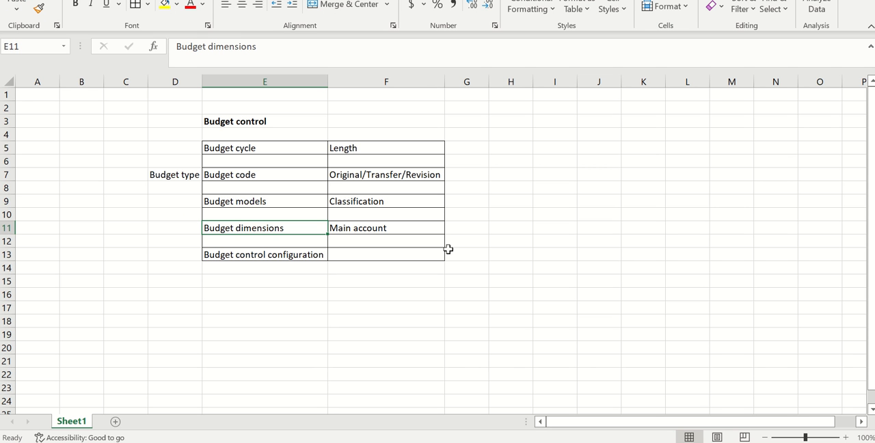
# Step: Review the elements from Budget cycle to Budget dimensions, including the Main account entry, in the Excel outline
pyautogui.click(362, 227)
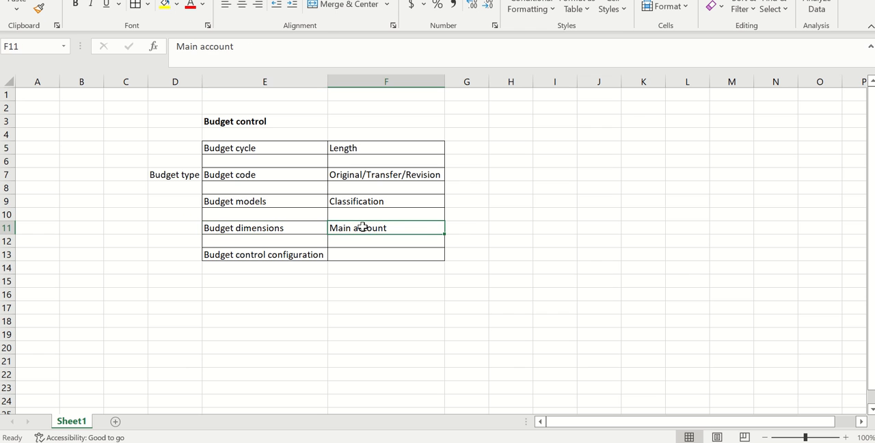
pyautogui.moveTo(311, 147); pyautogui.dragTo(371, 229)
pyautogui.click(262, 316)
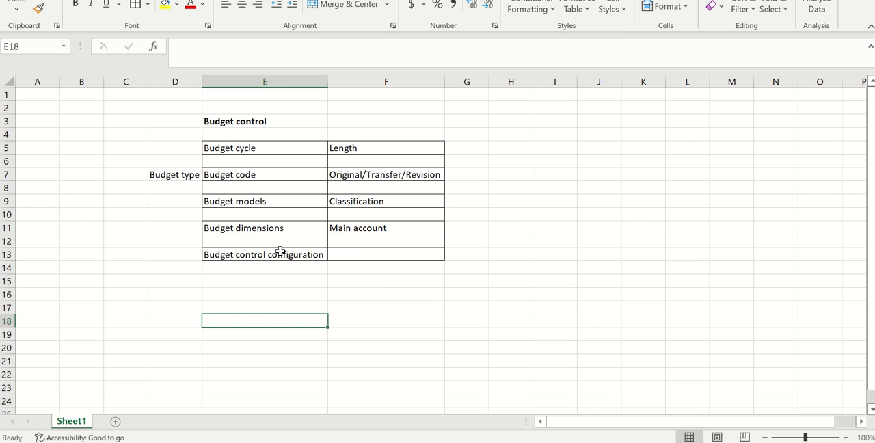
pyautogui.click(218, 290)
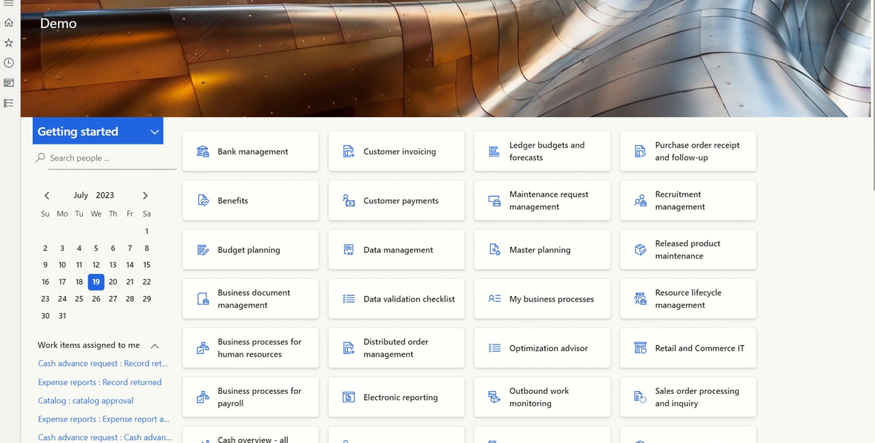
# Step: Open Budget control configuration from the Budget control setup of the Budgeting module
pyautogui.click(9, 103)
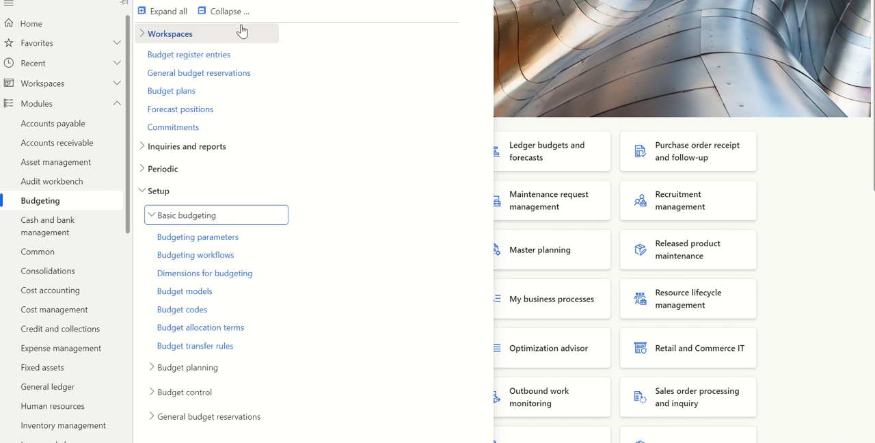
pyautogui.click(227, 10)
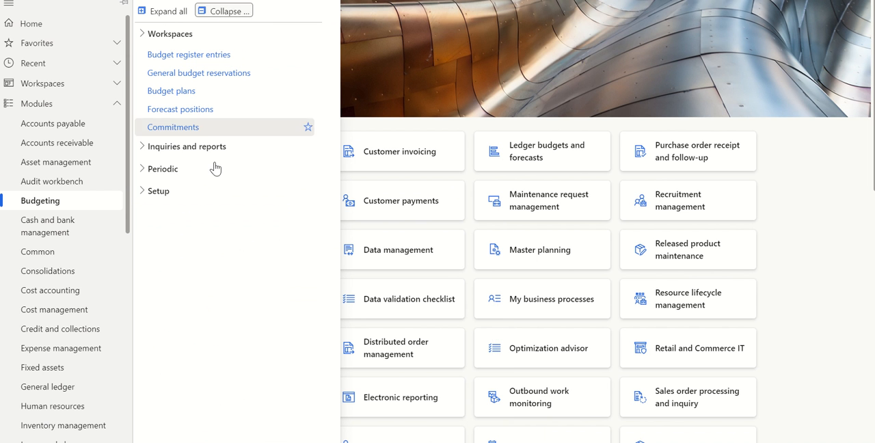
pyautogui.click(184, 197)
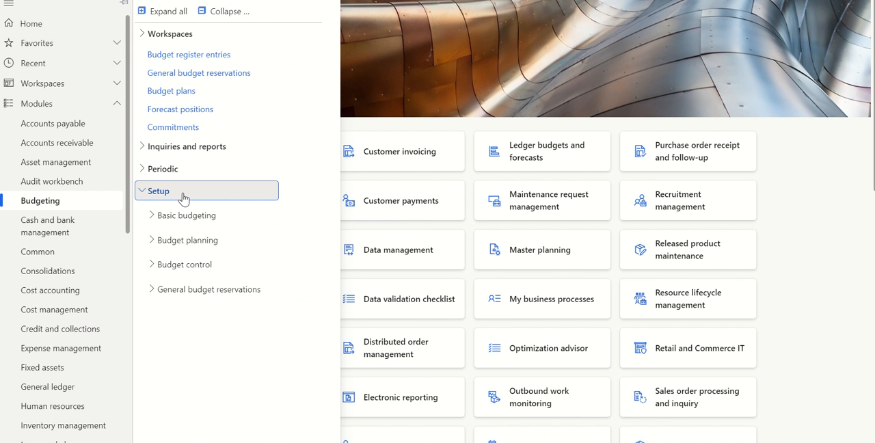
pyautogui.click(182, 271)
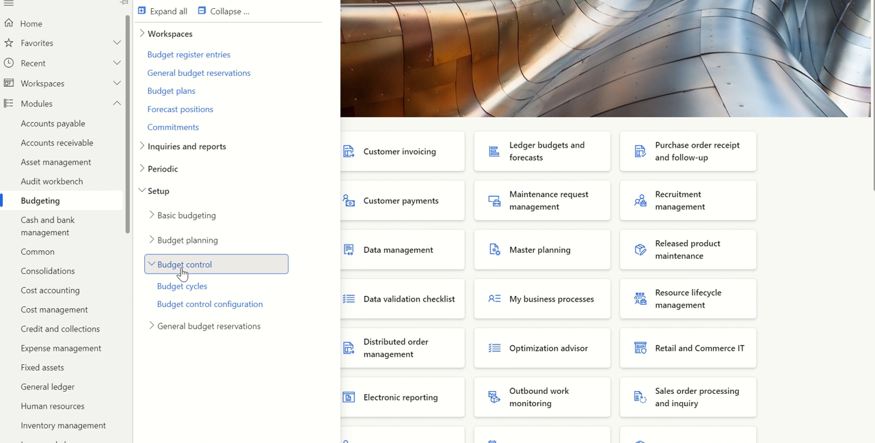
pyautogui.click(199, 308)
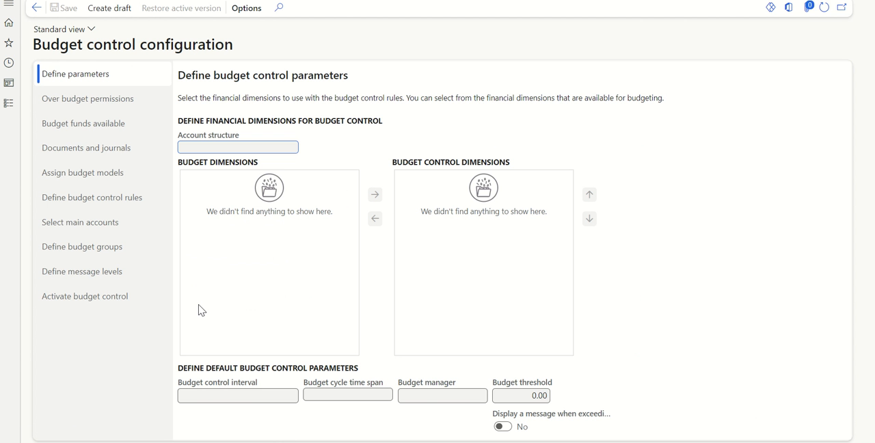
# Step: Create a draft of the budget control configuration and set its account structure to YNX
pyautogui.click(113, 9)
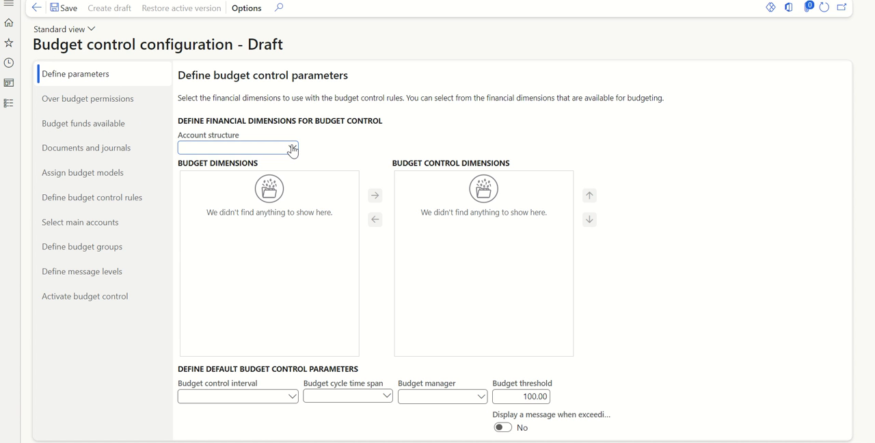
pyautogui.click(257, 148)
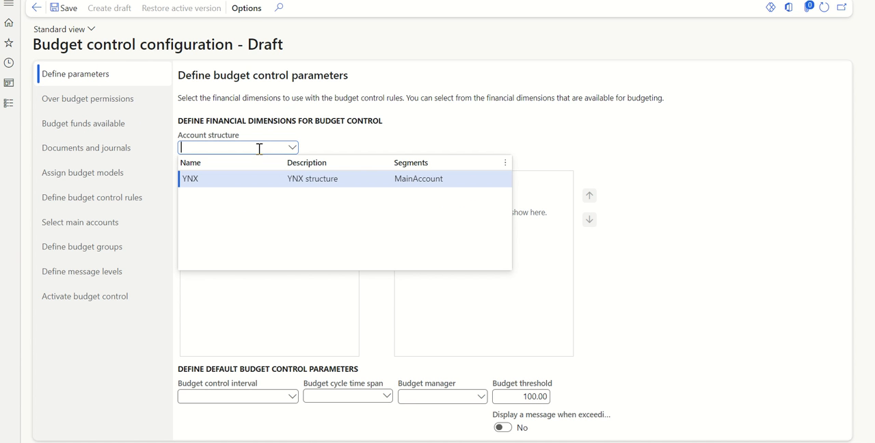
pyautogui.click(299, 186)
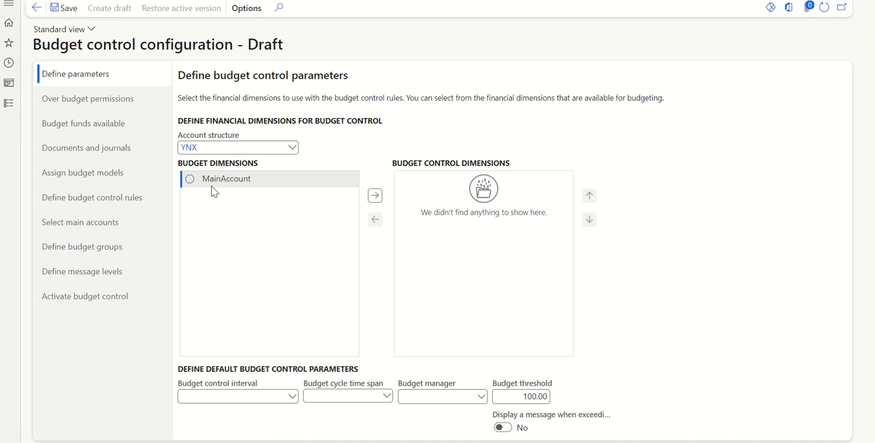
# Step: Compare the Budget dimensions entry in the Excel outline with the MainAccount budget dimension in the draft configuration
pyautogui.hotkey('alt', 'Tab')
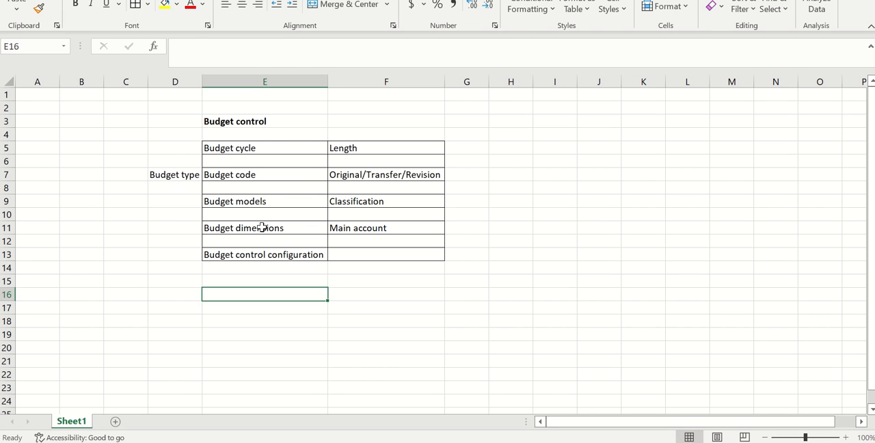
pyautogui.click(264, 227)
pyautogui.click(341, 233)
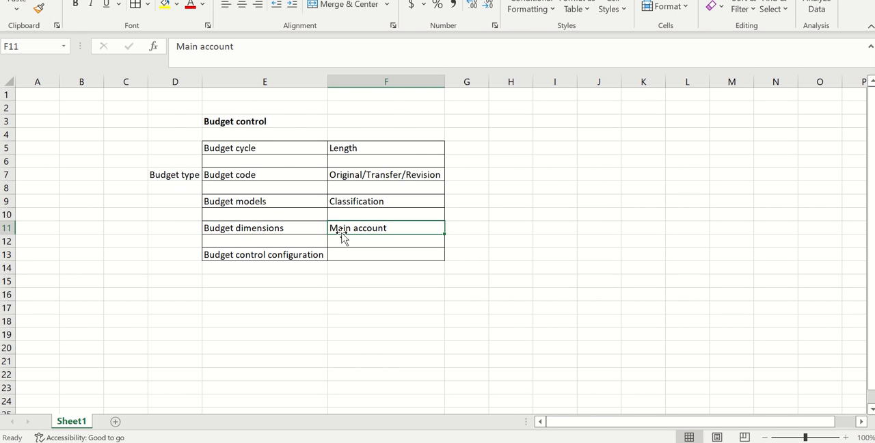
pyautogui.hotkey('alt', 'Tab')
pyautogui.click(221, 179)
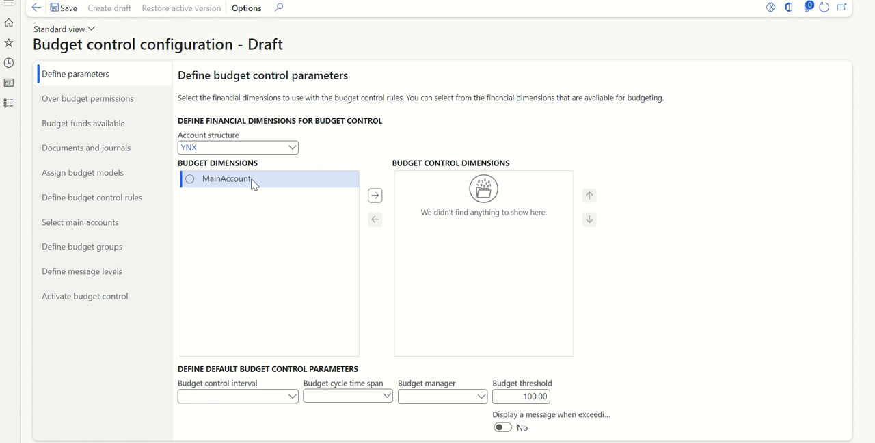
pyautogui.hotkey('alt', 'Tab')
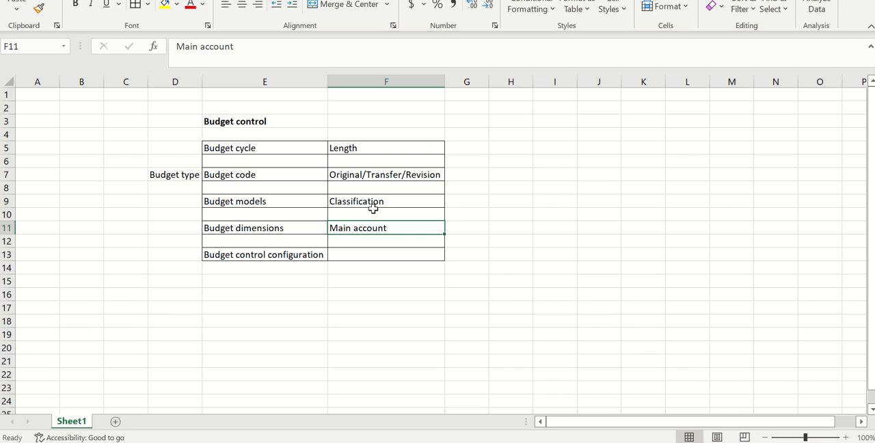
pyautogui.click(457, 226)
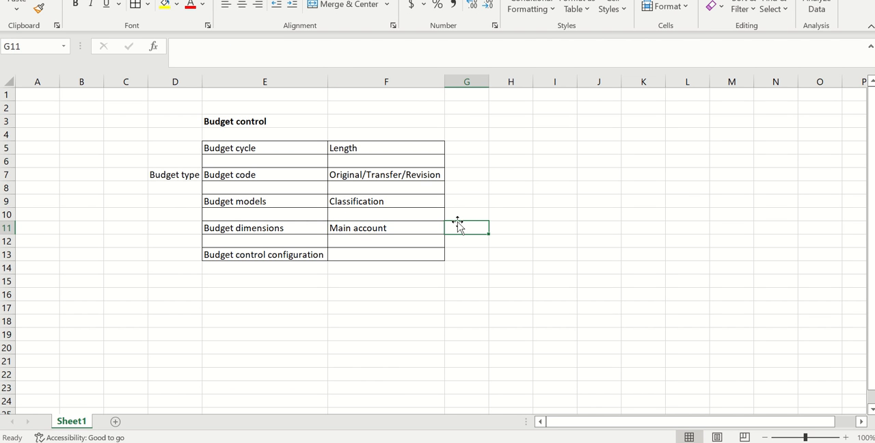
pyautogui.click(298, 217)
# Step: Switch back to Finance and Operations and add MainAccount to the budget control dimensions
pyautogui.hotkey('alt', 'Tab')
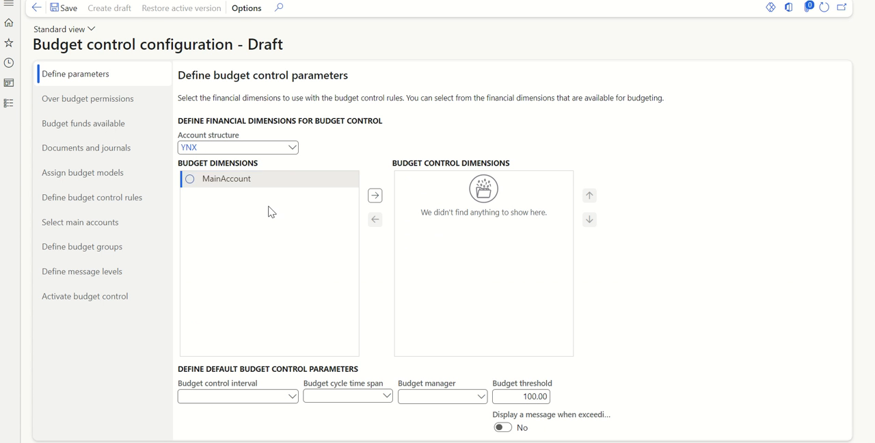
pyautogui.click(189, 182)
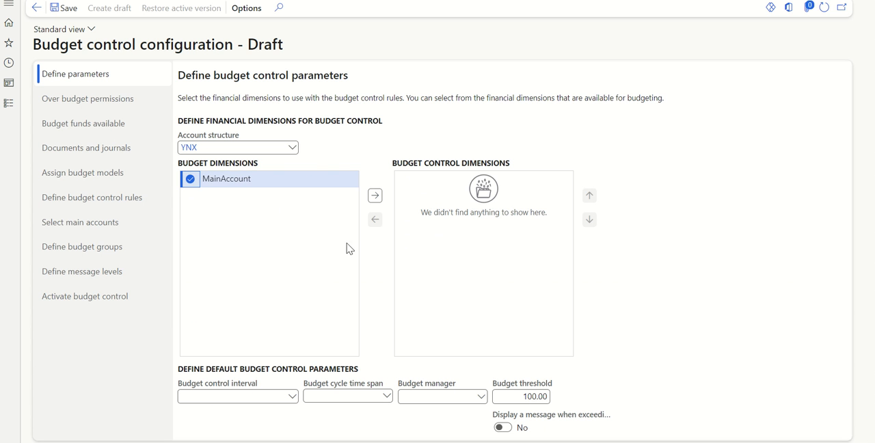
pyautogui.click(380, 199)
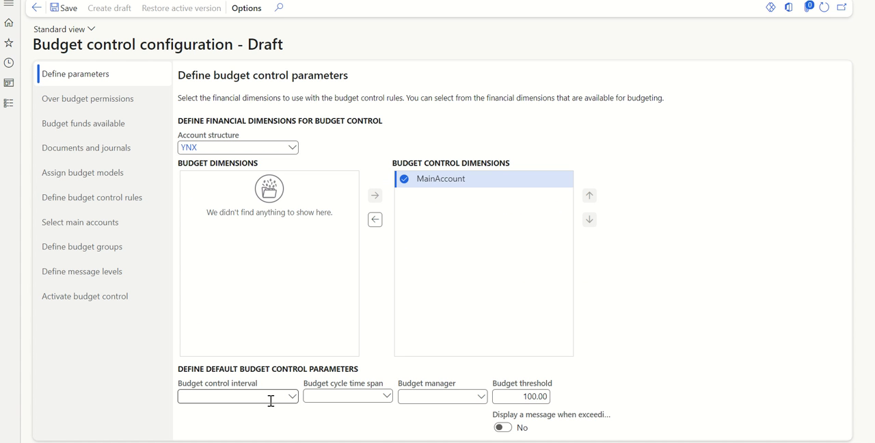
# Step: Set the default budget control interval to Fiscal year, the budget cycle time span to Demo and the budget manager to Admin
pyautogui.click(291, 396)
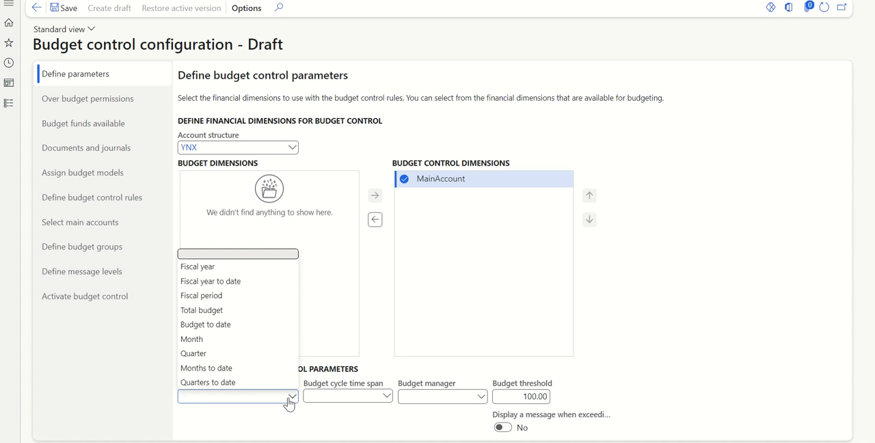
pyautogui.click(262, 268)
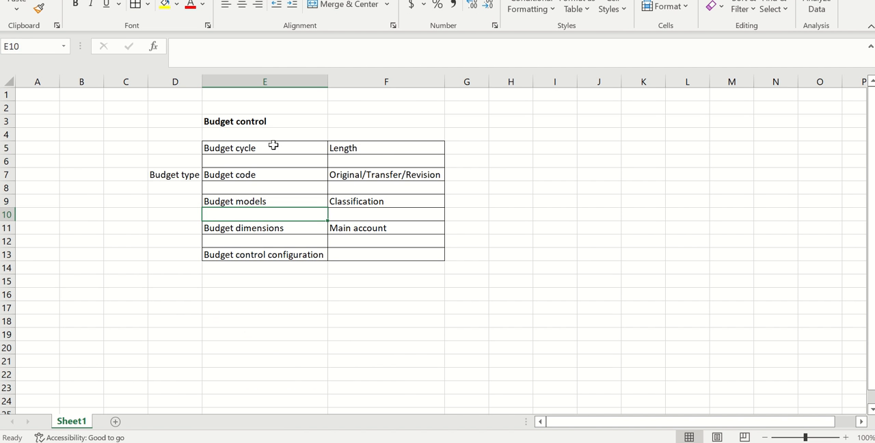
pyautogui.click(273, 146)
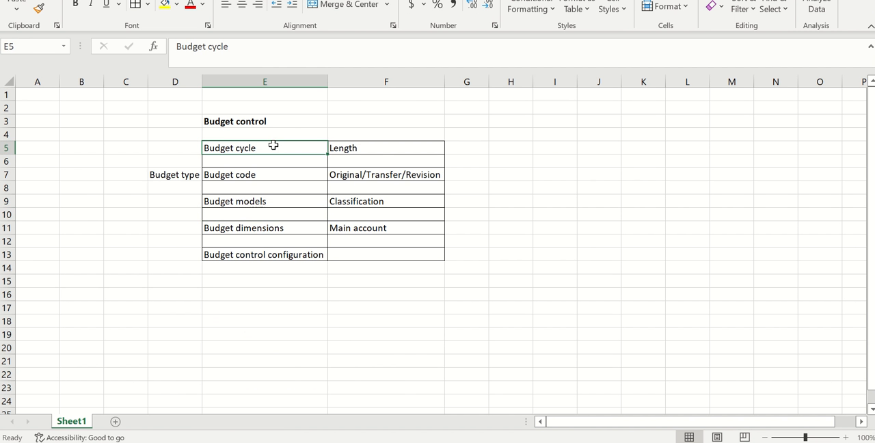
pyautogui.click(367, 147)
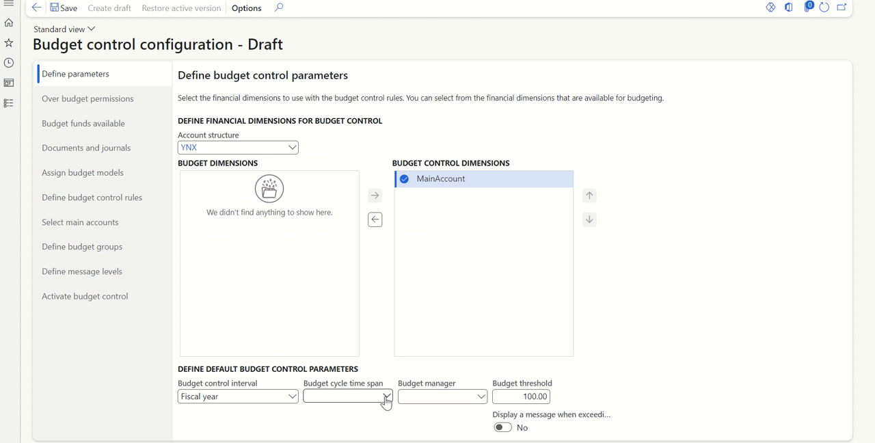
pyautogui.click(385, 399)
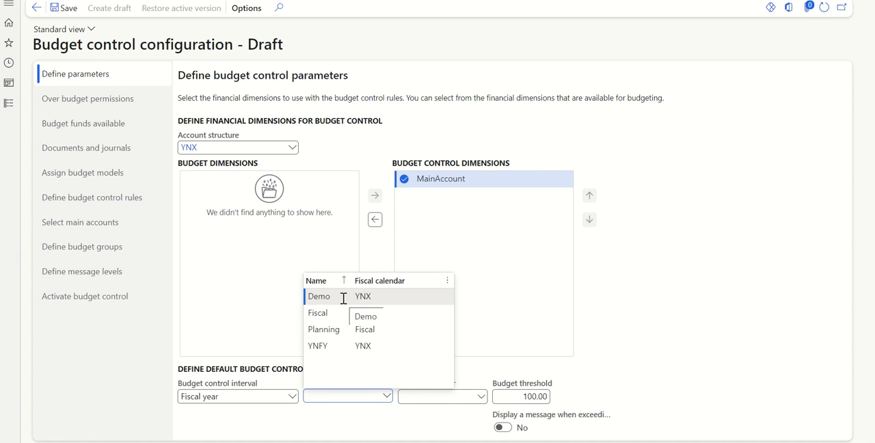
pyautogui.click(344, 300)
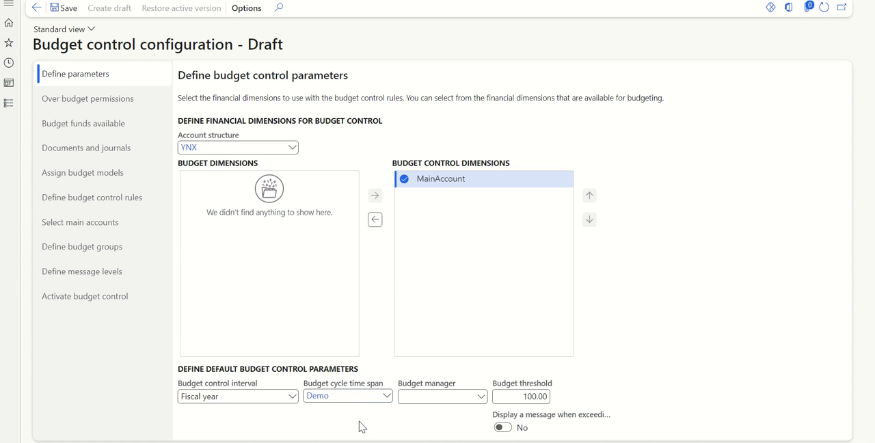
pyautogui.click(482, 397)
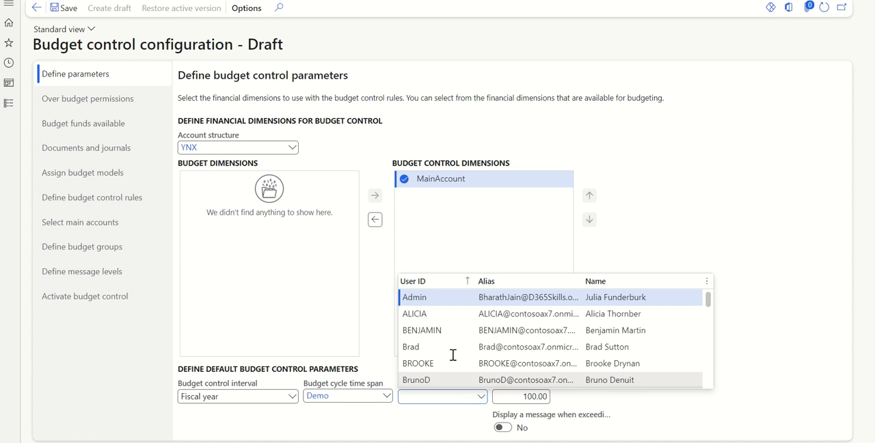
pyautogui.click(511, 298)
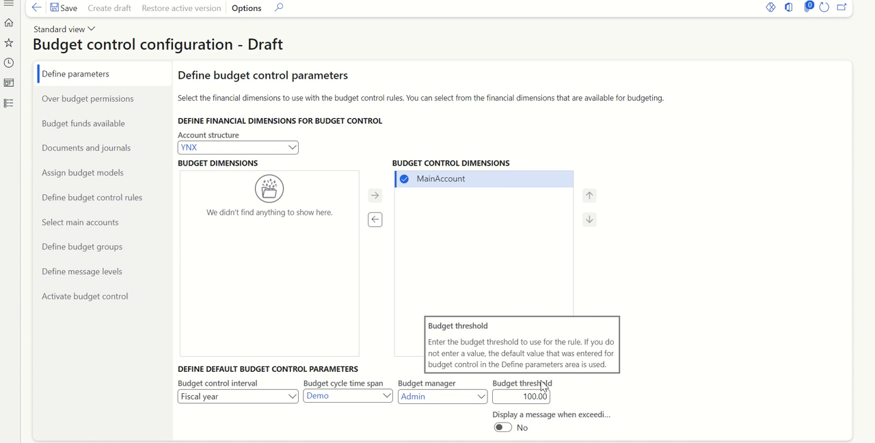
# Step: Set the budget threshold to 90, enable the message for exceeding it, and save the draft
pyautogui.click(513, 397)
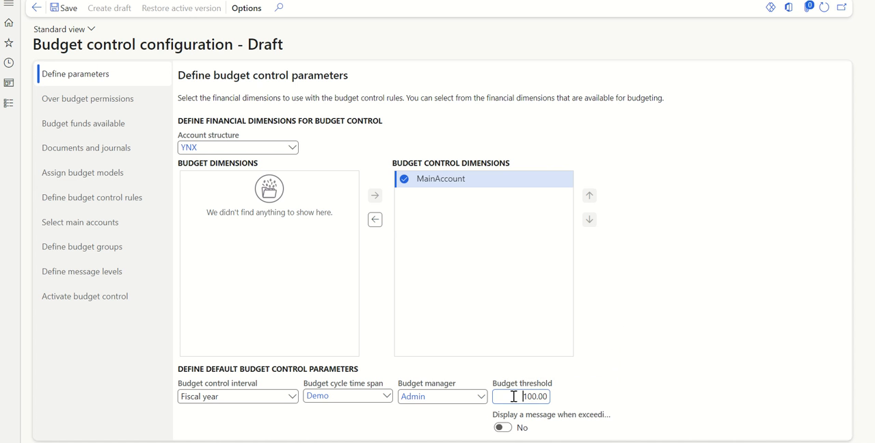
pyautogui.press('BackSpace')
pyautogui.press('BackSpace')
pyautogui.press('BackSpace')
pyautogui.press('BackSpace')
pyautogui.click(503, 429)
pyautogui.click(68, 9)
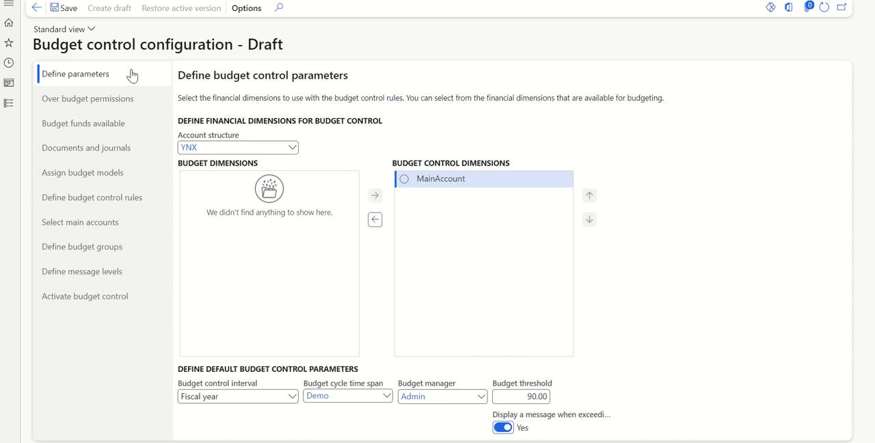
# Step: Add a default over-budget permission for the Approvers user group
pyautogui.click(117, 101)
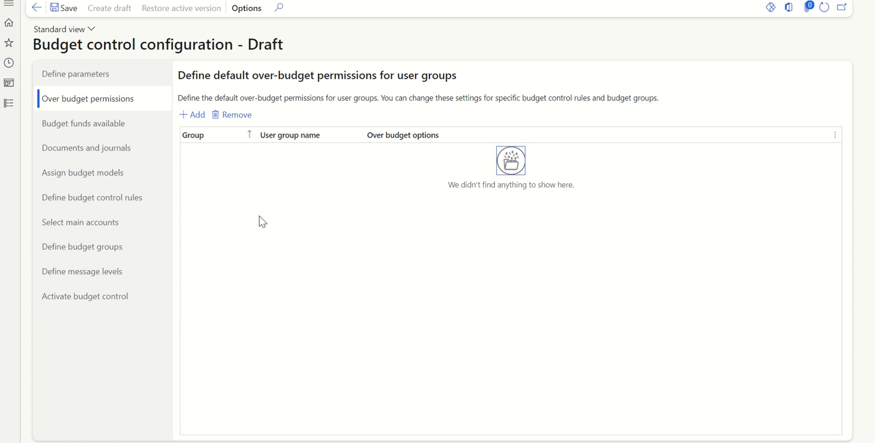
pyautogui.click(198, 119)
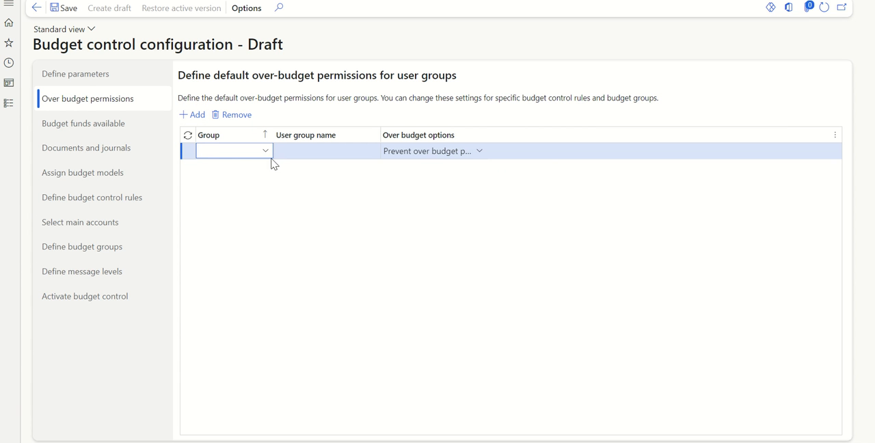
pyautogui.click(266, 152)
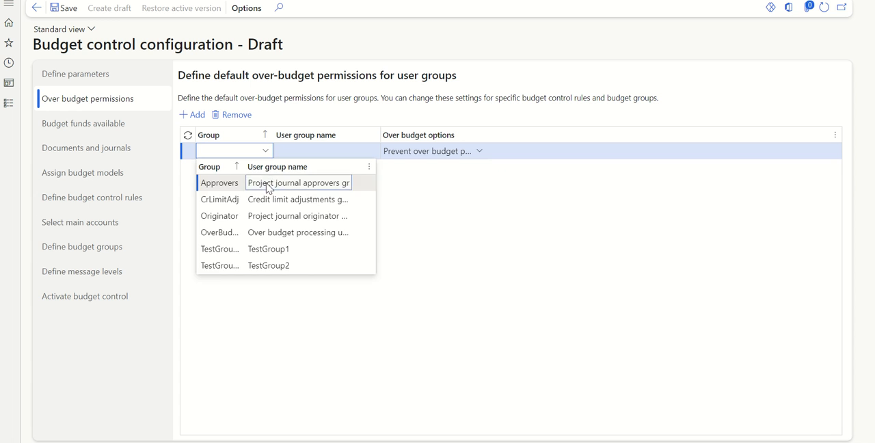
pyautogui.click(268, 184)
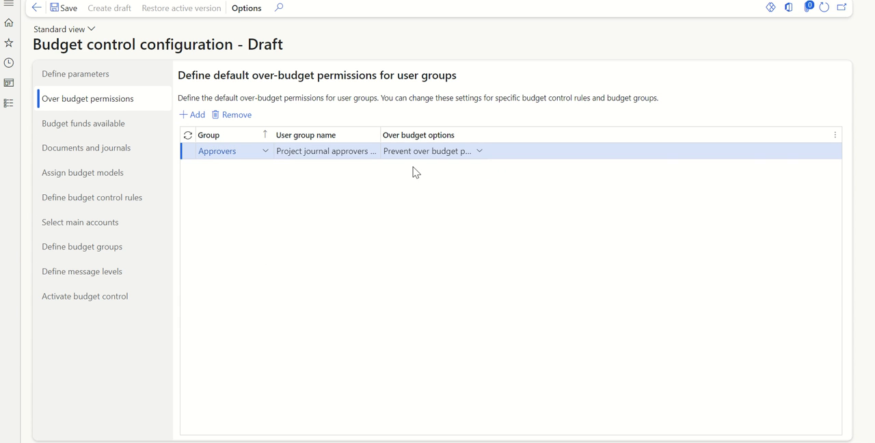
# Step: Review the over-budget options offered for the Approvers group and check them against the budget threshold in the budget control parameters
pyautogui.click(478, 154)
pyautogui.click(478, 152)
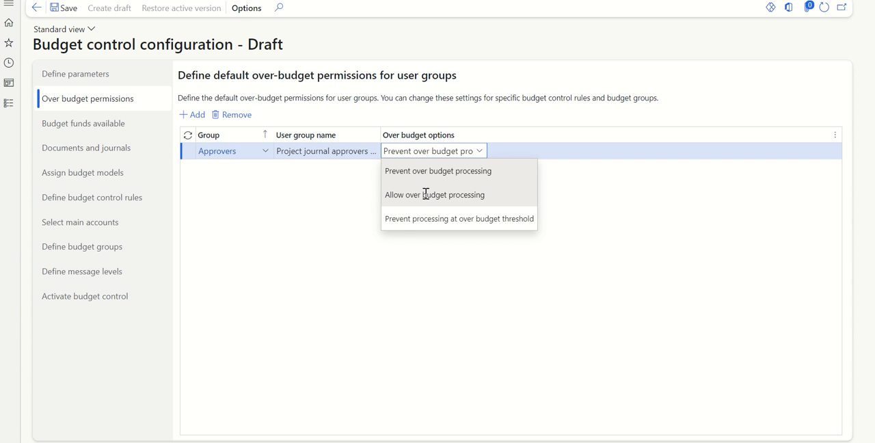
pyautogui.click(305, 217)
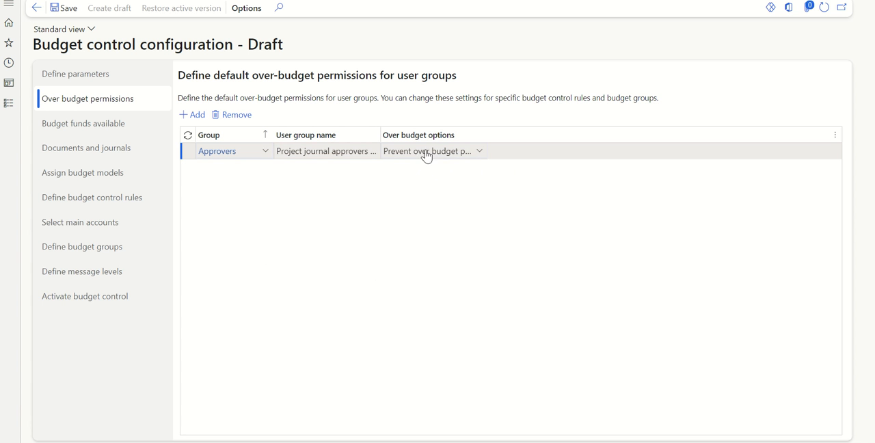
pyautogui.click(479, 157)
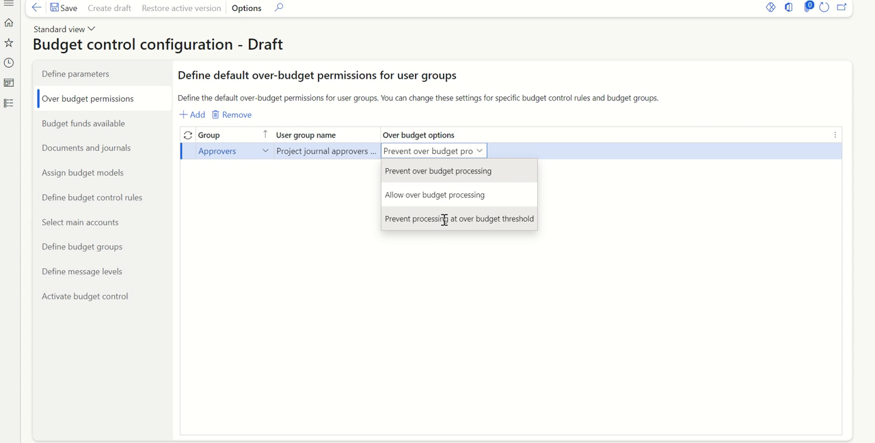
pyautogui.click(131, 80)
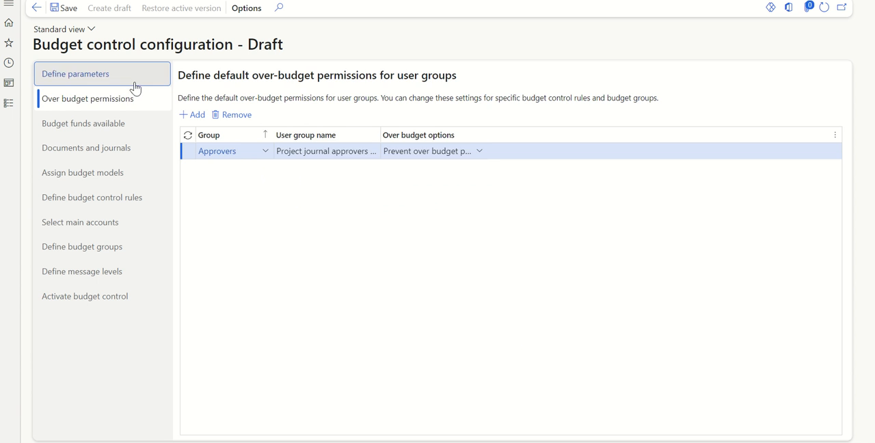
pyautogui.click(134, 87)
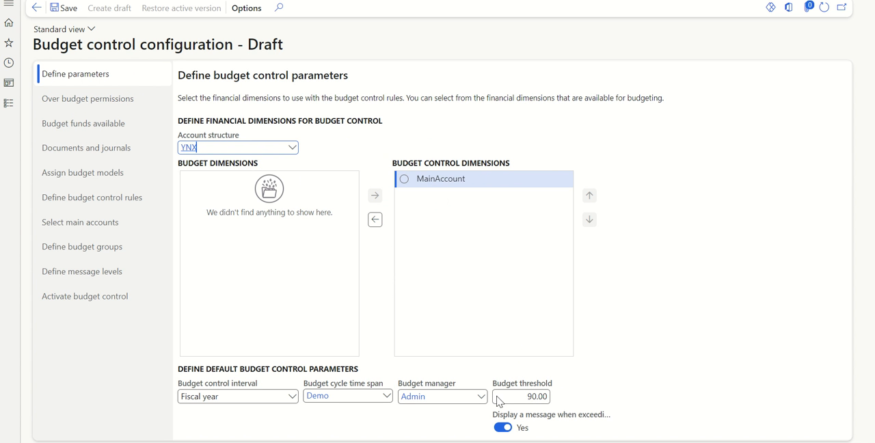
pyautogui.click(97, 106)
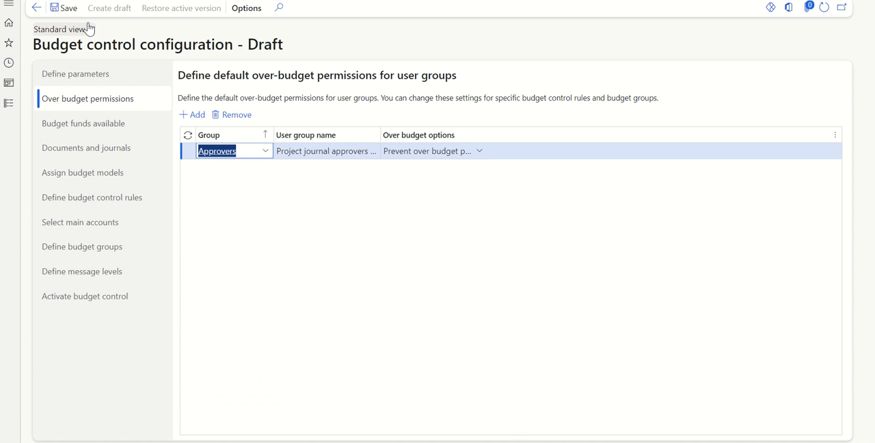
# Step: Save the over-budget permissions and open the budget funds available section of the draft
pyautogui.click(65, 9)
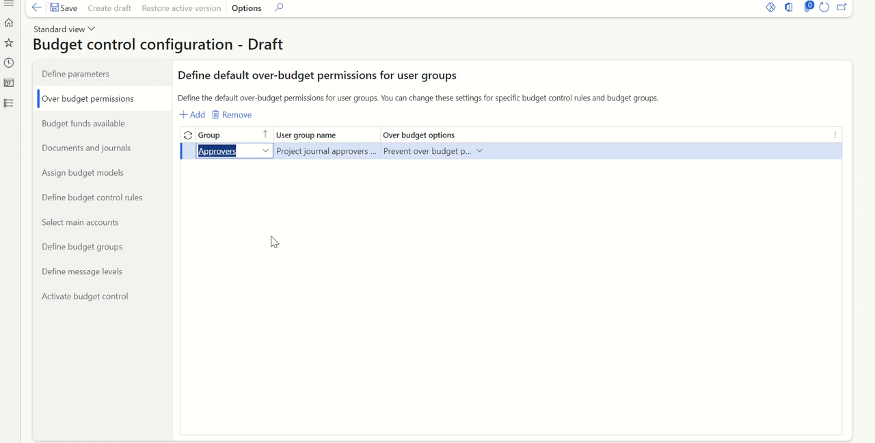
pyautogui.click(122, 127)
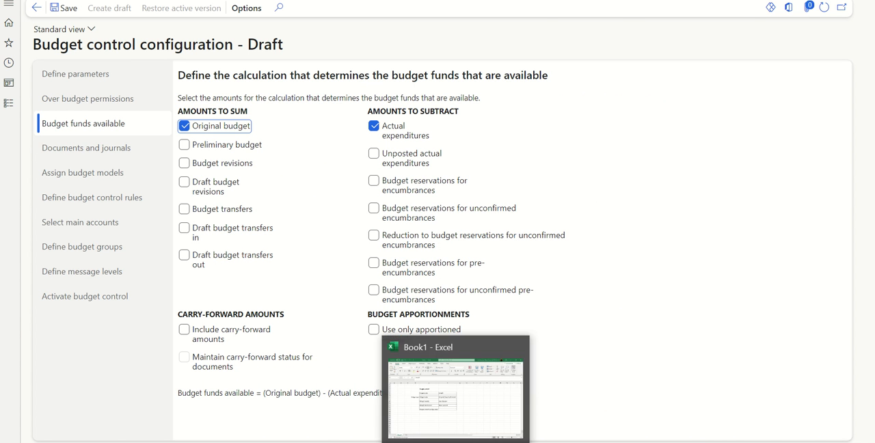
# Step: Switch to the Book1 workbook in Excel and enter an example budget amount of 100000 in cell K3
pyautogui.click(470, 415)
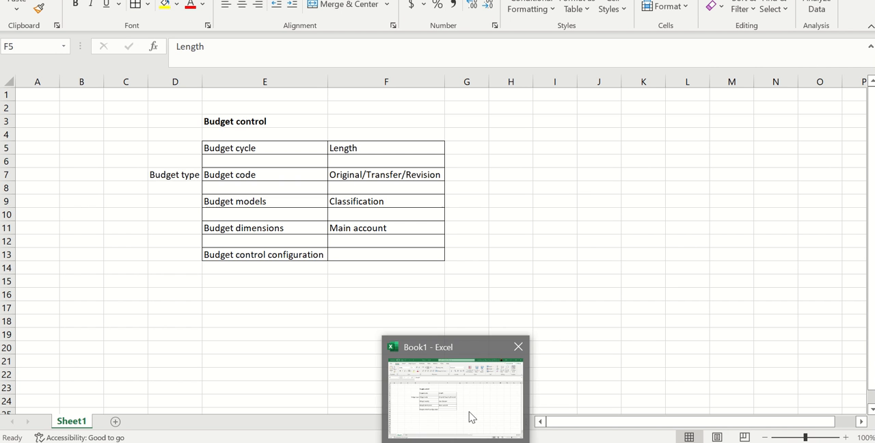
pyautogui.click(639, 120)
pyautogui.write('100000')
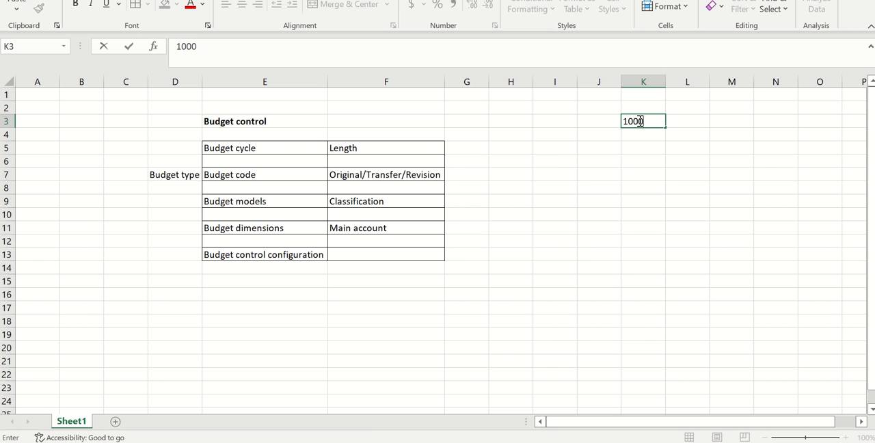
pyautogui.click(630, 171)
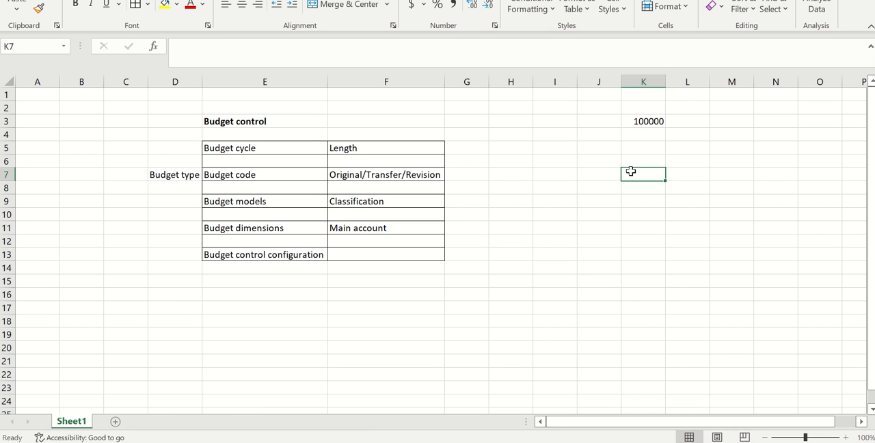
# Step: Add a Post row with the label in J5 and 50000 in K5, and enter 50000 in M4
pyautogui.click(610, 148)
pyautogui.write('Po')
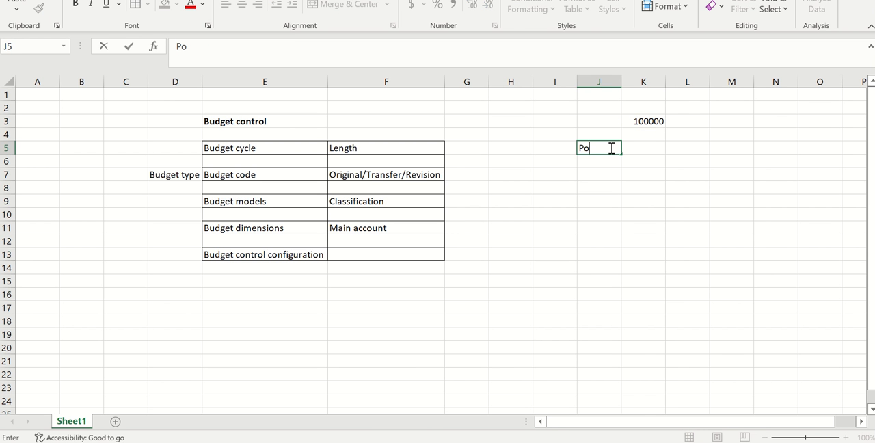
pyautogui.write('st')
pyautogui.click(639, 148)
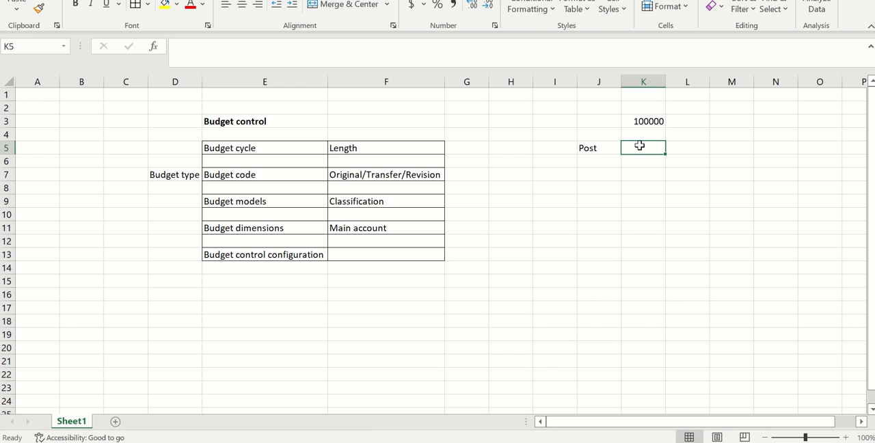
pyautogui.write('50000')
pyautogui.click(636, 189)
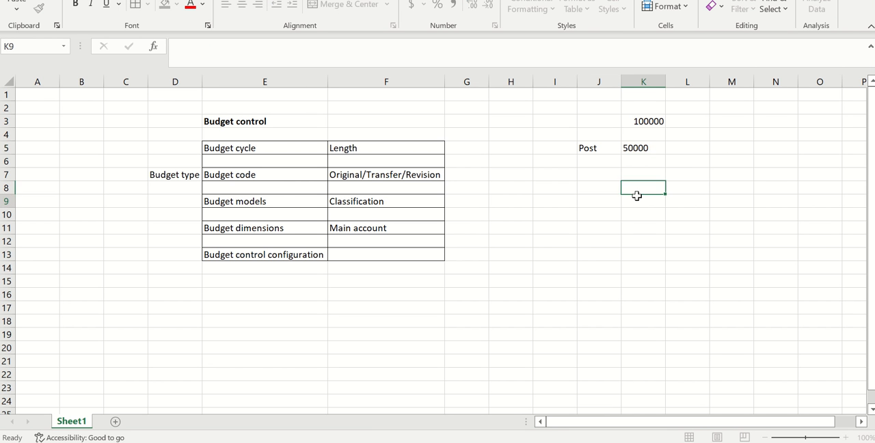
pyautogui.click(636, 198)
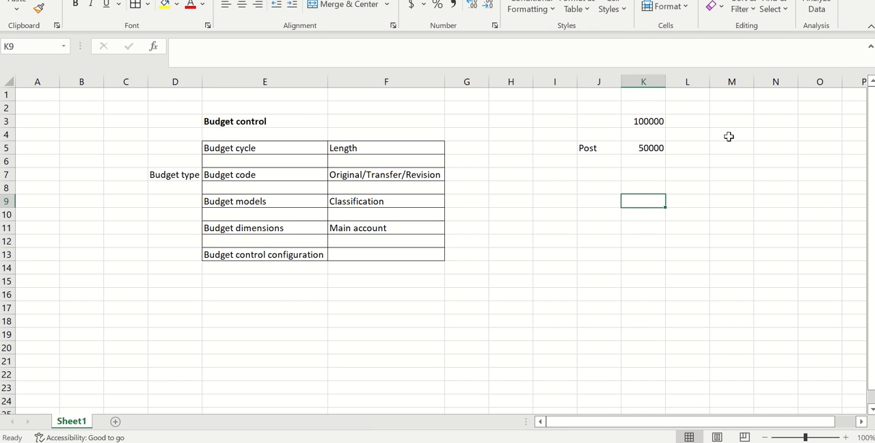
pyautogui.click(728, 137)
pyautogui.write('50000')
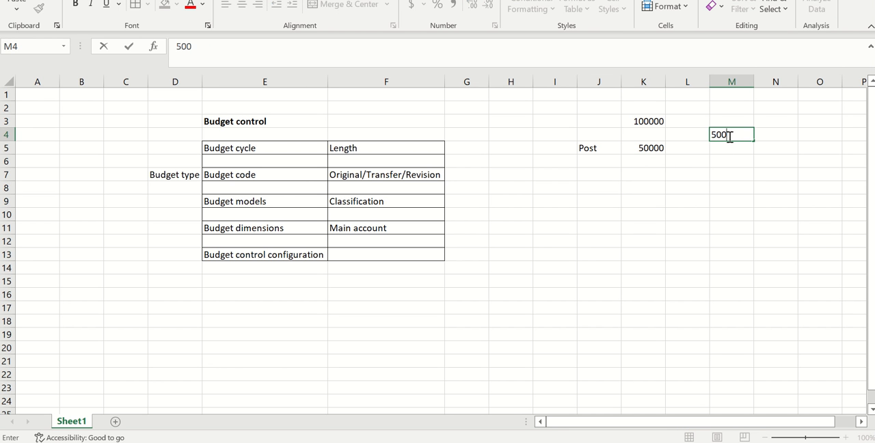
# Step: Add a Create row to the example with the label in J7 and the amount 20000 in K7
pyautogui.click(607, 175)
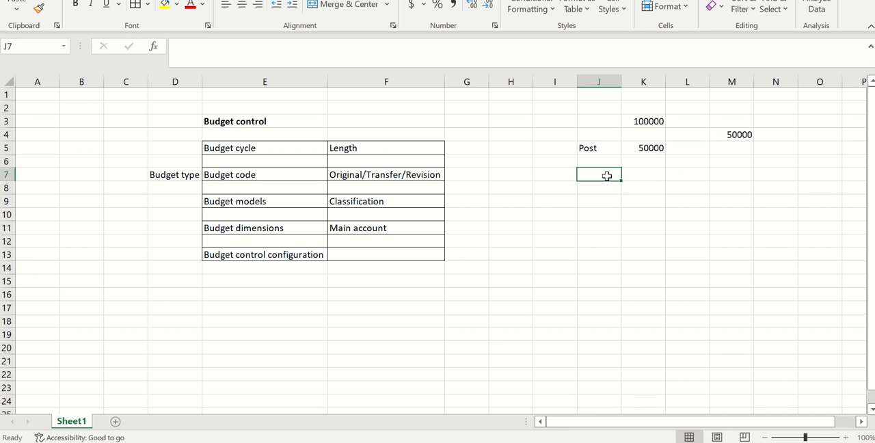
pyautogui.write('Create')
pyautogui.click(597, 221)
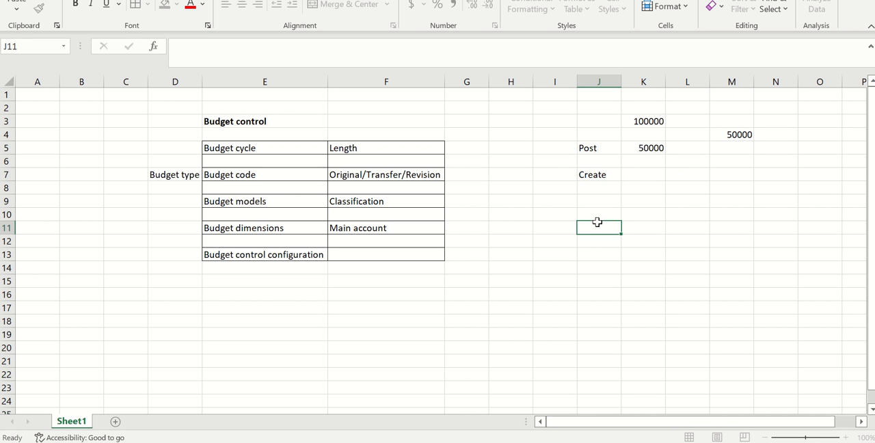
pyautogui.click(654, 176)
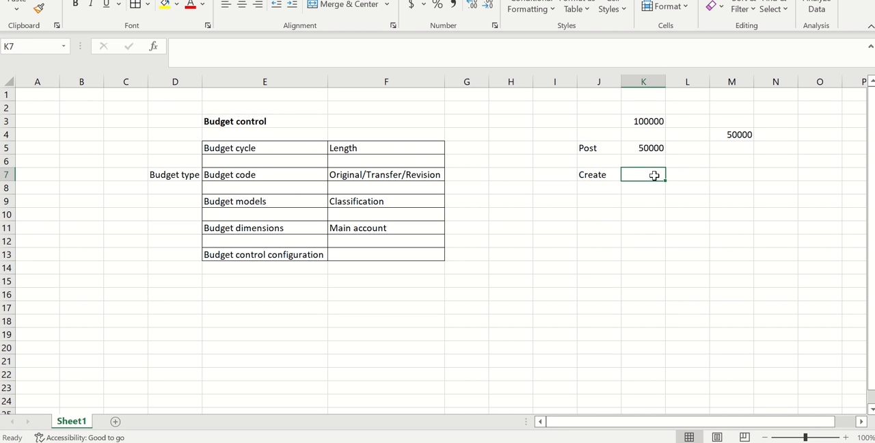
pyautogui.write('20000')
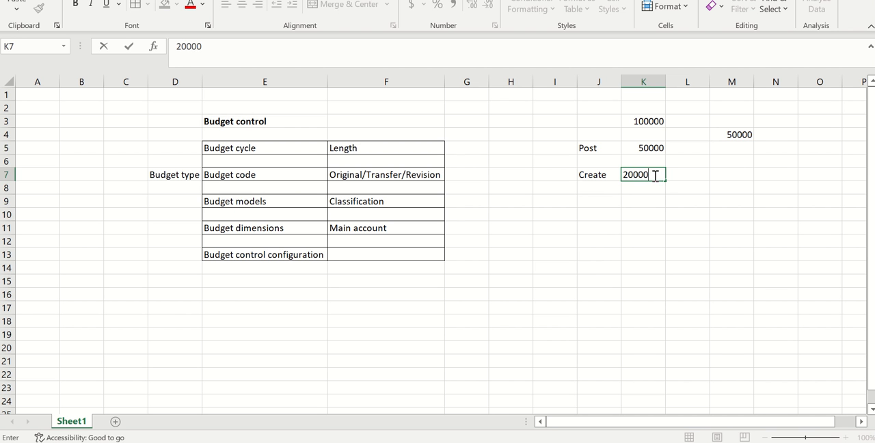
pyautogui.click(620, 218)
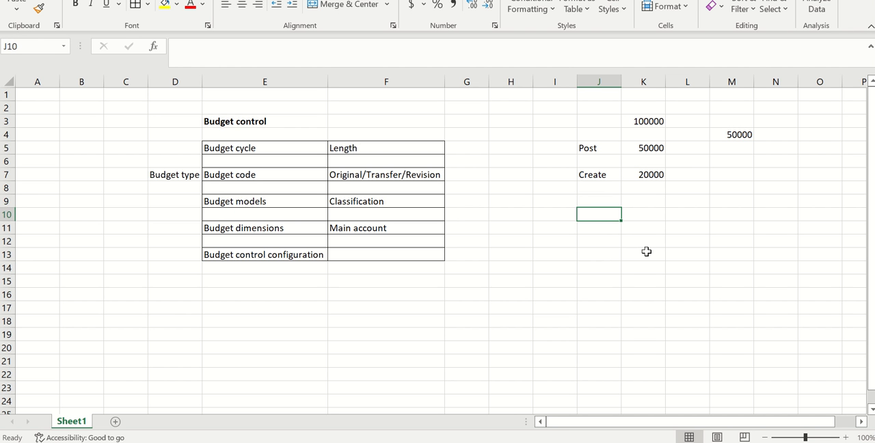
# Step: Compare the Post and Create example rows with the actual and unposted actual expenditures options in Finance and Operations
pyautogui.click(723, 132)
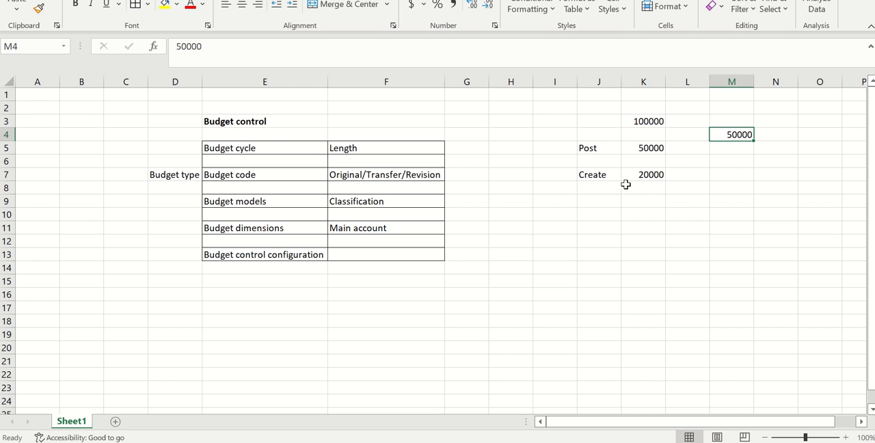
pyautogui.click(599, 145)
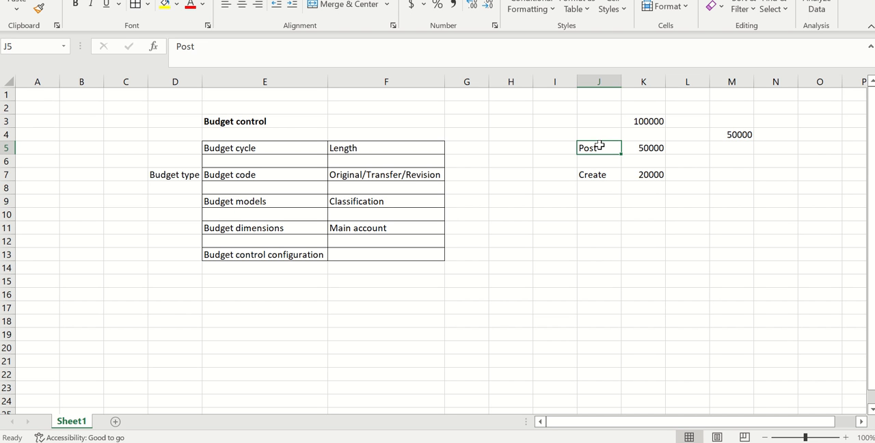
pyautogui.click(729, 148)
pyautogui.click(603, 149)
pyautogui.click(612, 172)
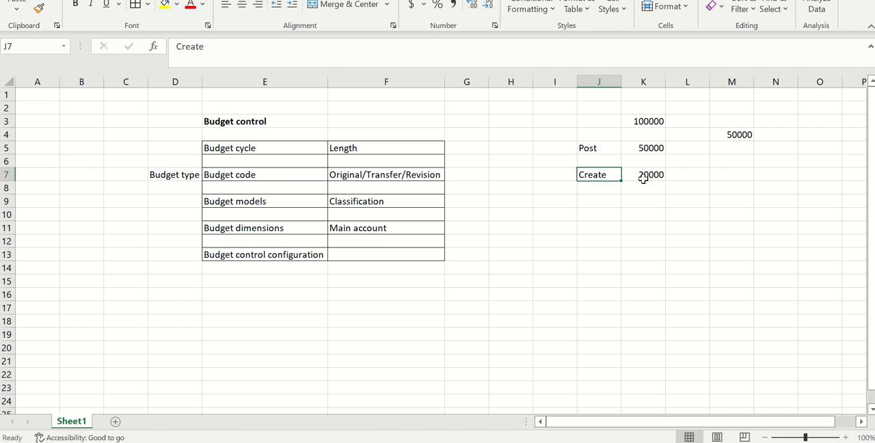
pyautogui.click(604, 151)
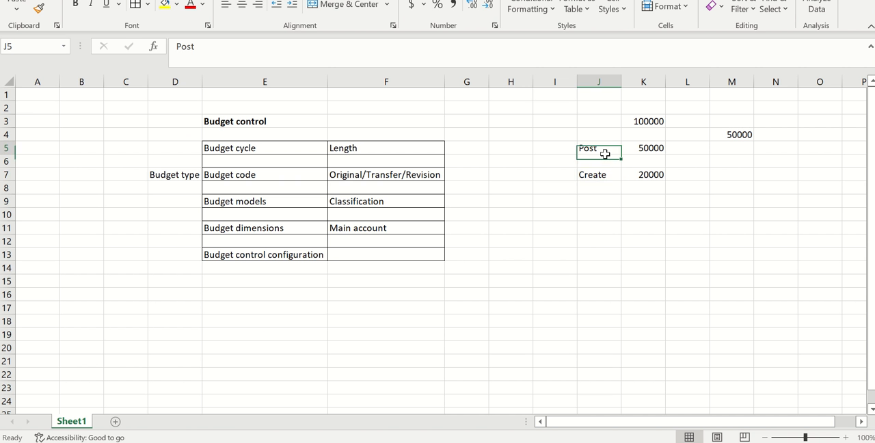
pyautogui.hotkey('alt', 'Tab')
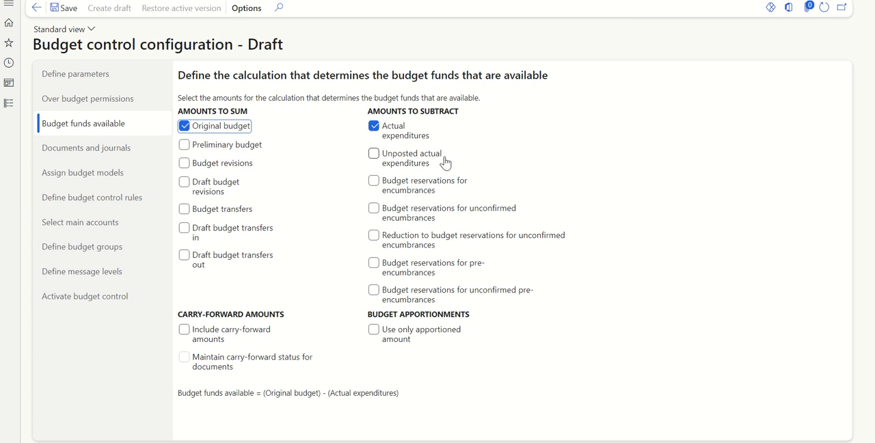
pyautogui.hotkey('alt', 'Tab')
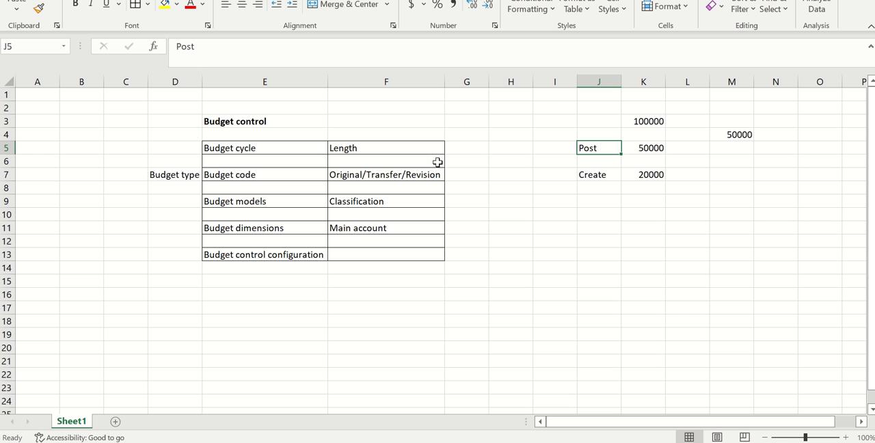
pyautogui.click(608, 172)
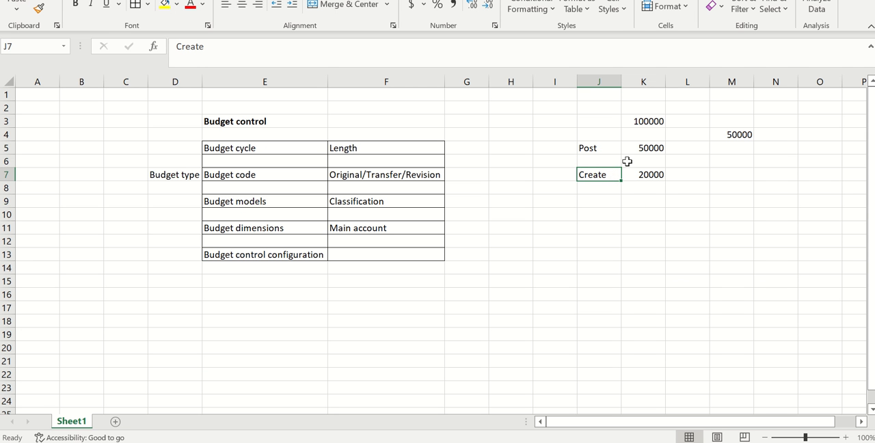
# Step: Enter 30000 in cell M6 of the budget example
pyautogui.click(746, 158)
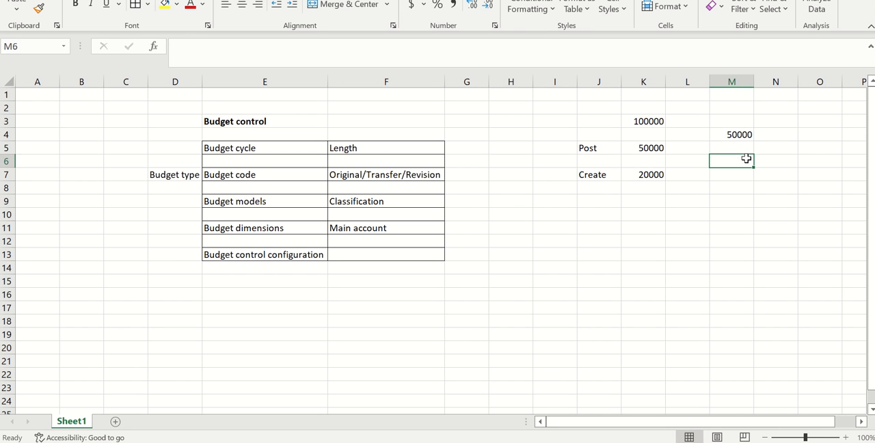
pyautogui.write('30000')
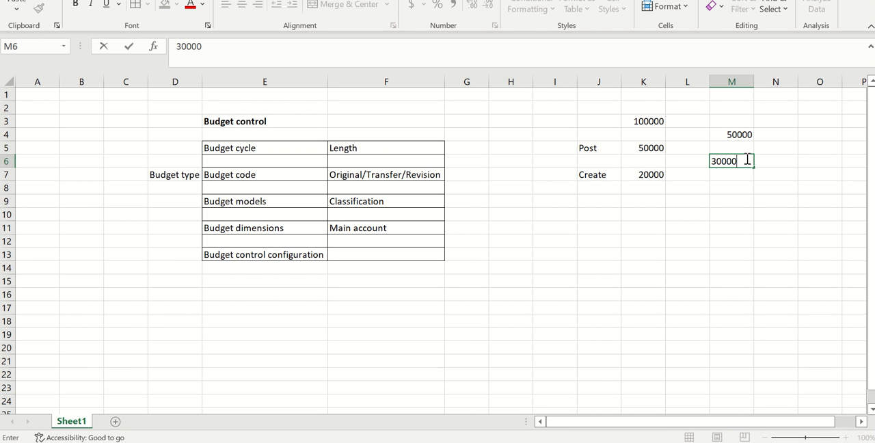
pyautogui.click(683, 219)
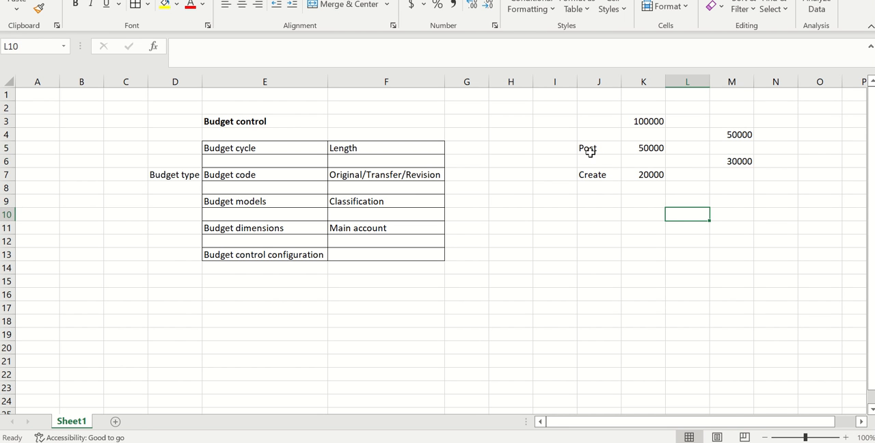
# Step: Examine the example's Post, Create and total budget cells alongside the amounts to subtract in the budget funds available calculation
pyautogui.click(723, 135)
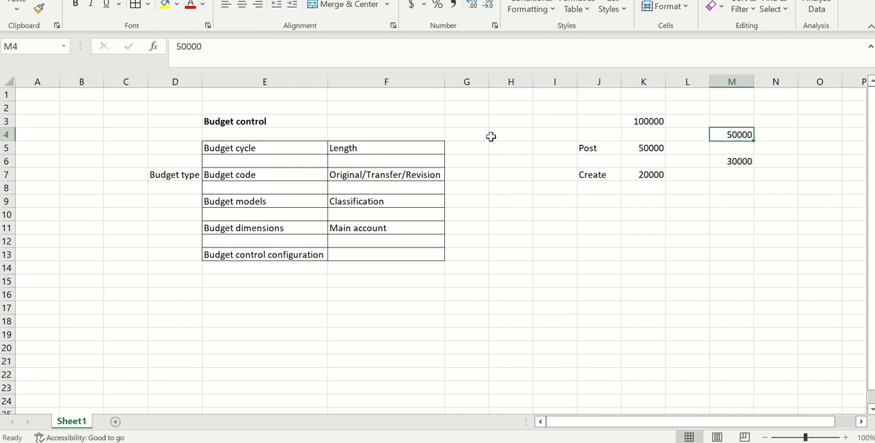
pyautogui.click(606, 150)
pyautogui.click(613, 174)
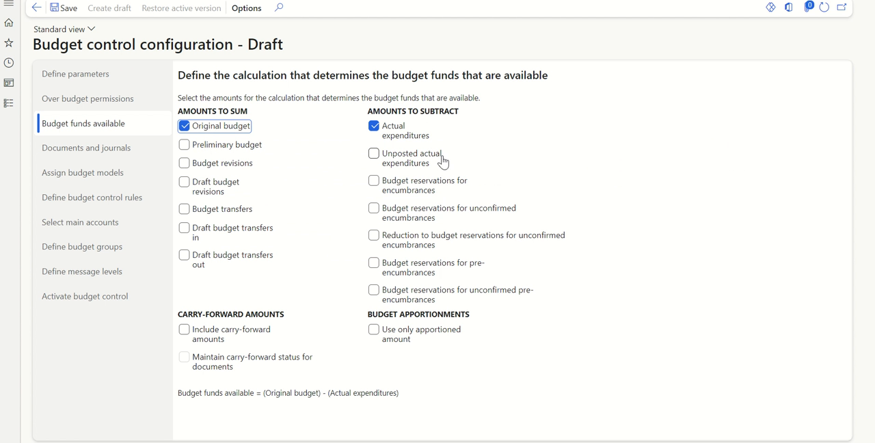
pyautogui.moveTo(403, 162)
pyautogui.hotkey('alt', 'Tab')
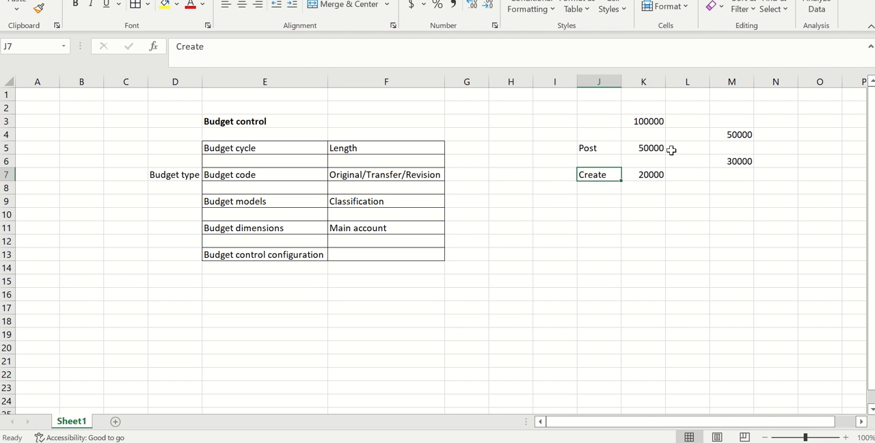
pyautogui.click(654, 123)
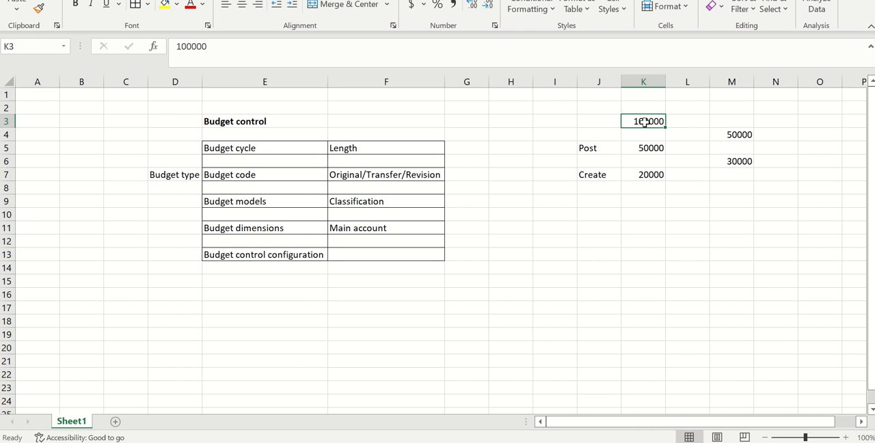
# Step: Label K1 "original" and M1 "revision" in the budget example, and enter 10000 in M2
pyautogui.click(643, 96)
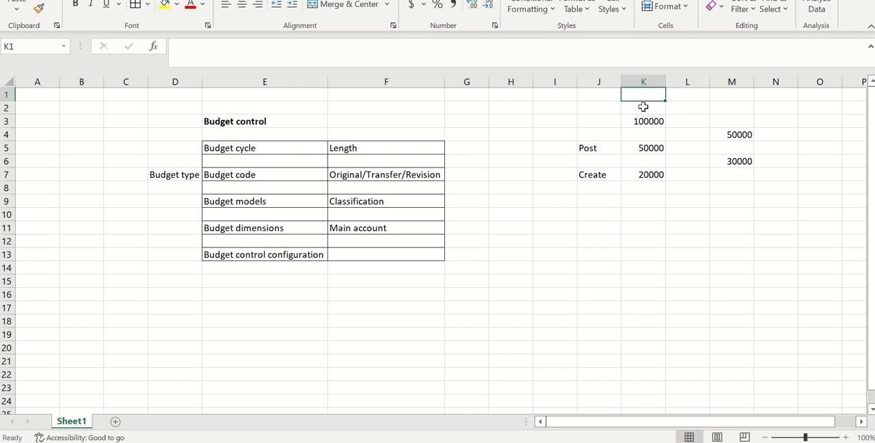
pyautogui.write('o')
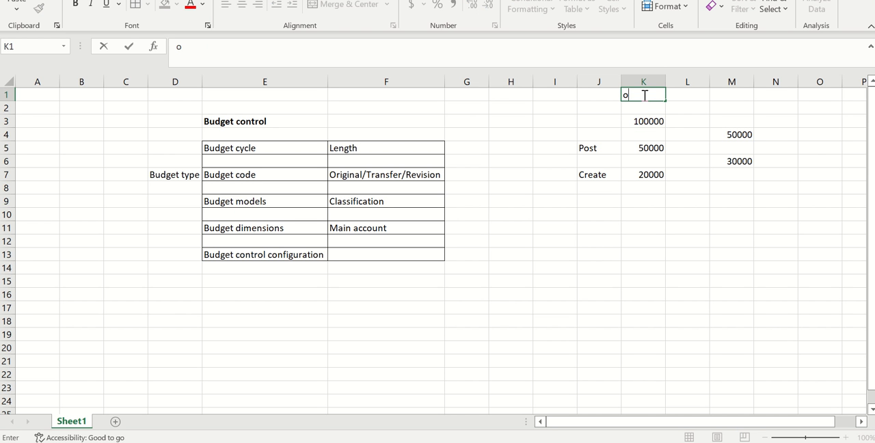
pyautogui.write('riginal')
pyautogui.click(722, 96)
pyautogui.write('re')
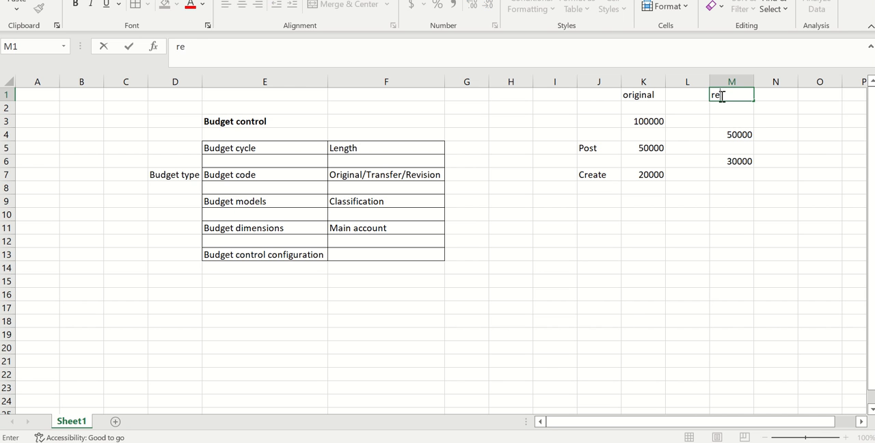
pyautogui.write('vision')
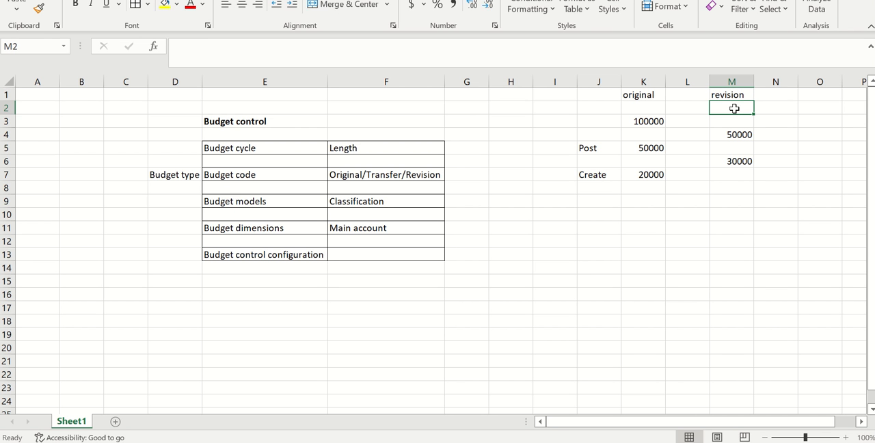
pyautogui.click(733, 108)
pyautogui.write('10000')
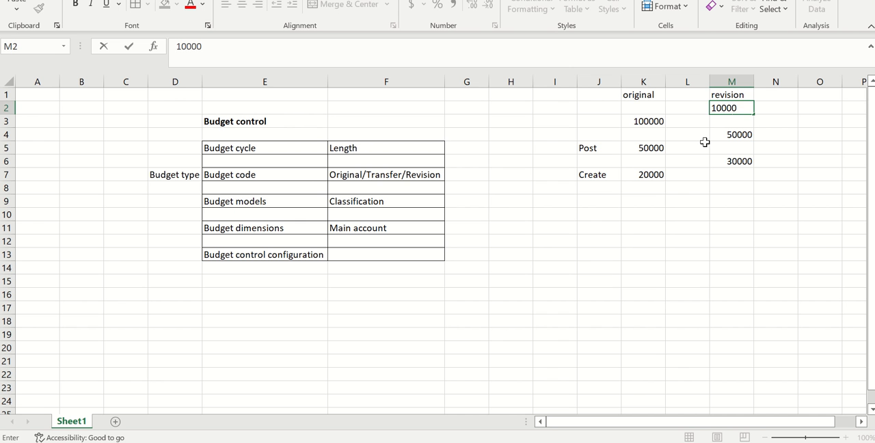
pyautogui.click(670, 201)
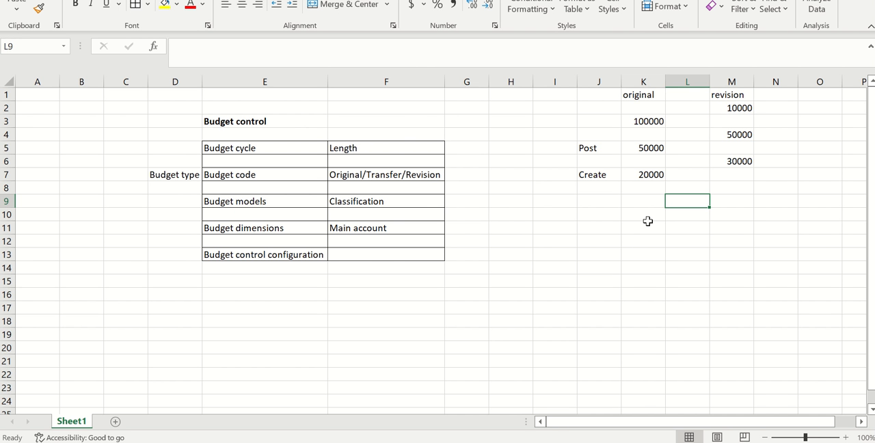
# Step: In Finance and Operations, include budget revisions and budget transfers in the amounts to sum for budget funds available, and save
pyautogui.hotkey('alt', 'Tab')
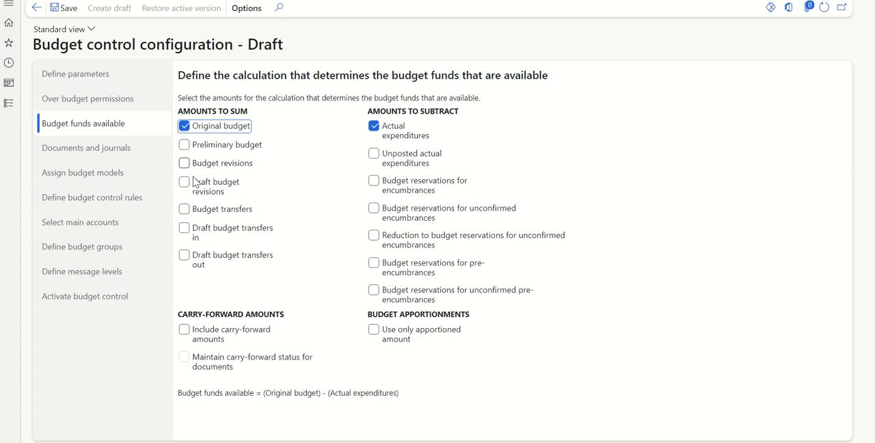
pyautogui.hotkey('alt', 'Tab')
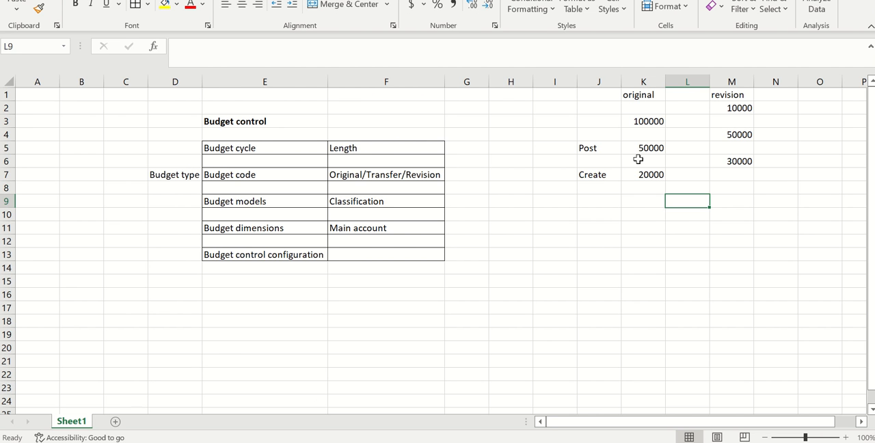
pyautogui.hotkey('alt', 'Tab')
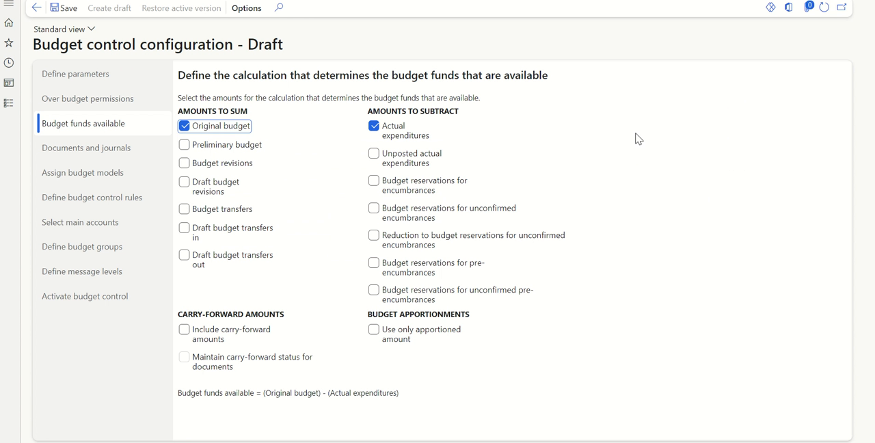
pyautogui.click(185, 163)
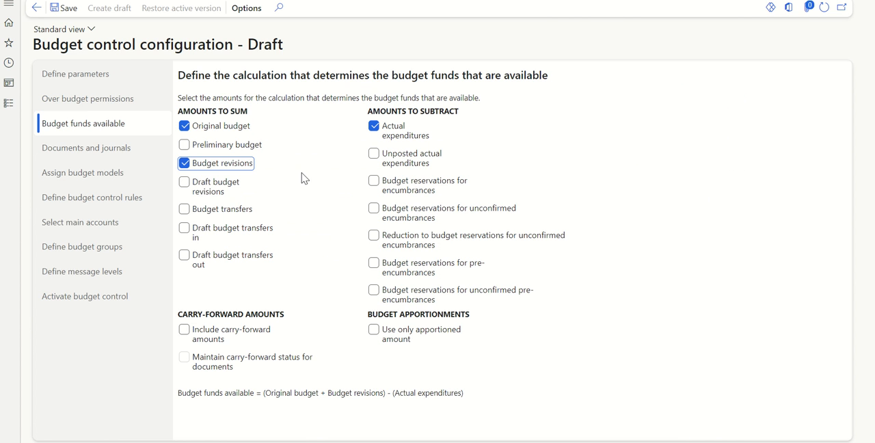
pyautogui.hotkey('alt', 'Tab')
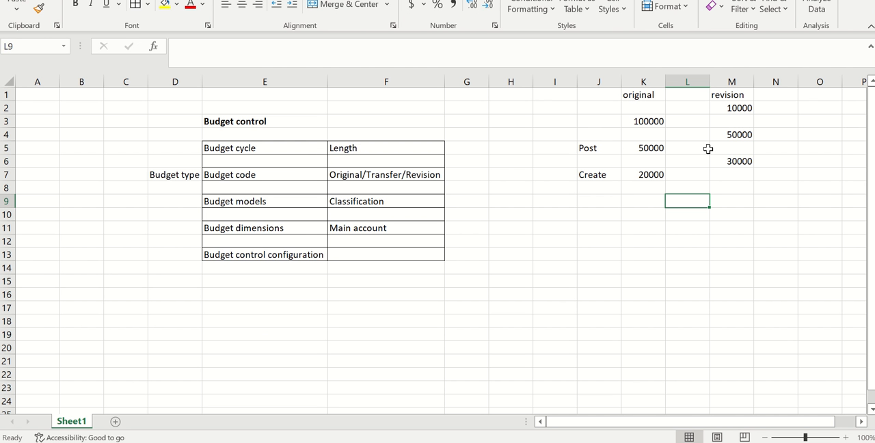
pyautogui.hotkey('alt', 'Tab')
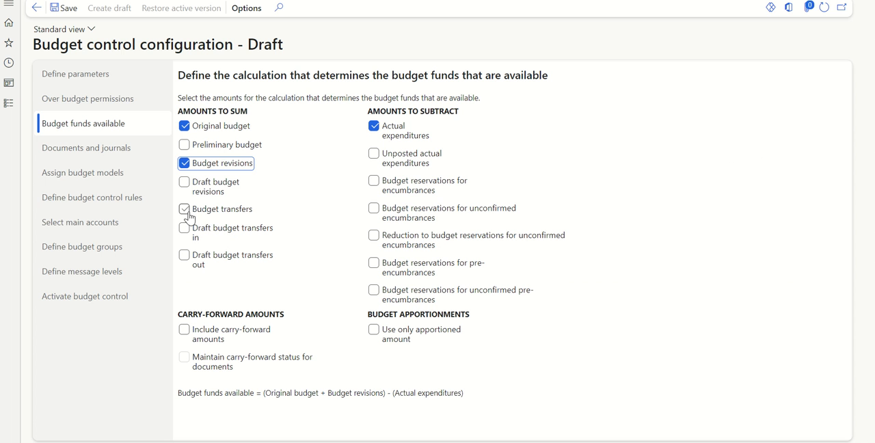
pyautogui.click(186, 210)
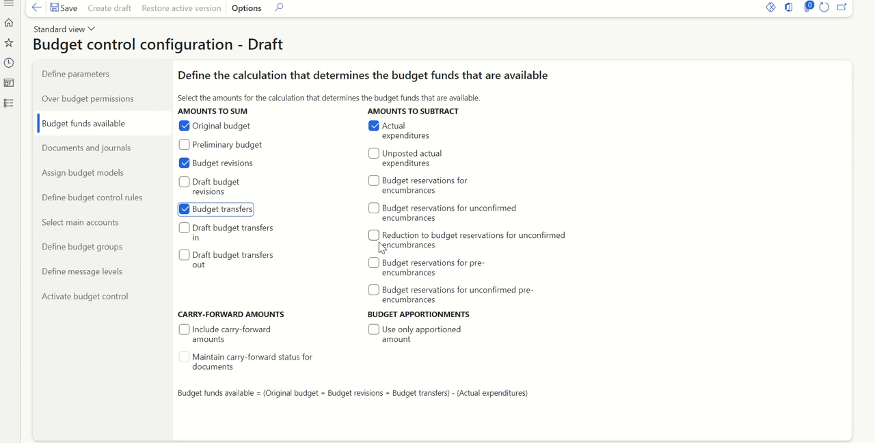
pyautogui.click(72, 8)
# Step: Include daily journals, fixed asset journals, purchase orders and vendor invoices in budget control, enable the line check for daily journals, and save
pyautogui.click(125, 155)
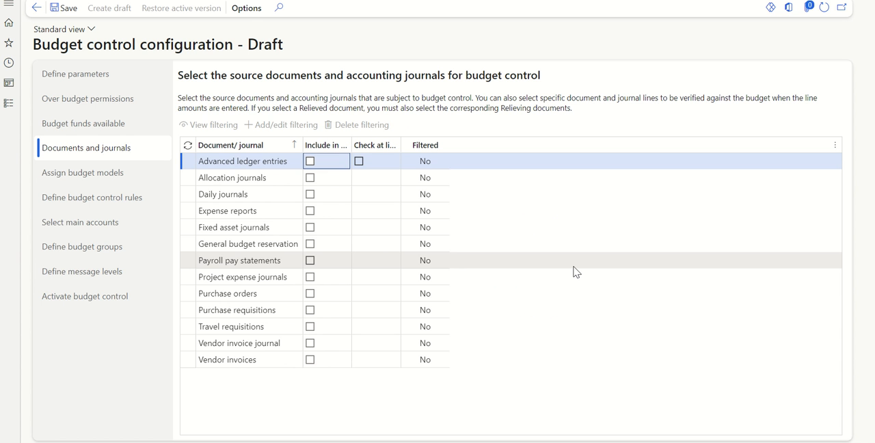
pyautogui.click(310, 195)
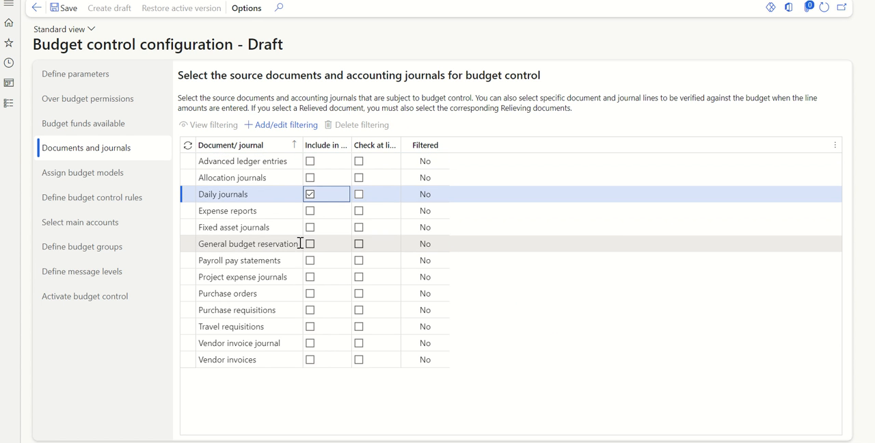
pyautogui.click(311, 229)
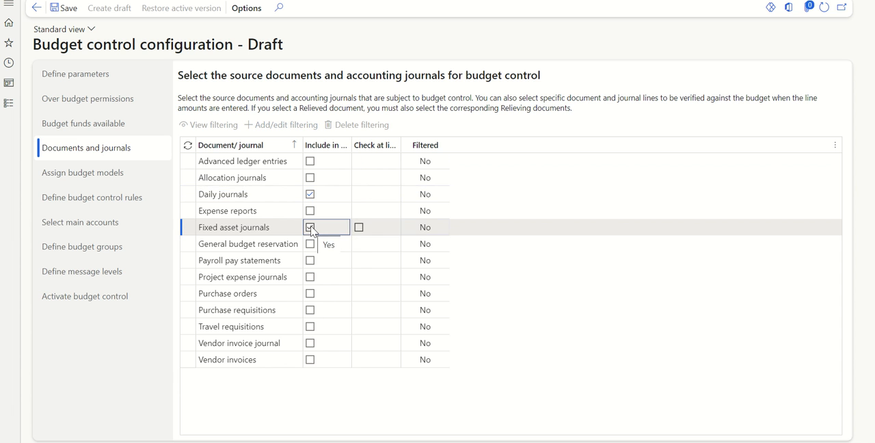
pyautogui.click(310, 294)
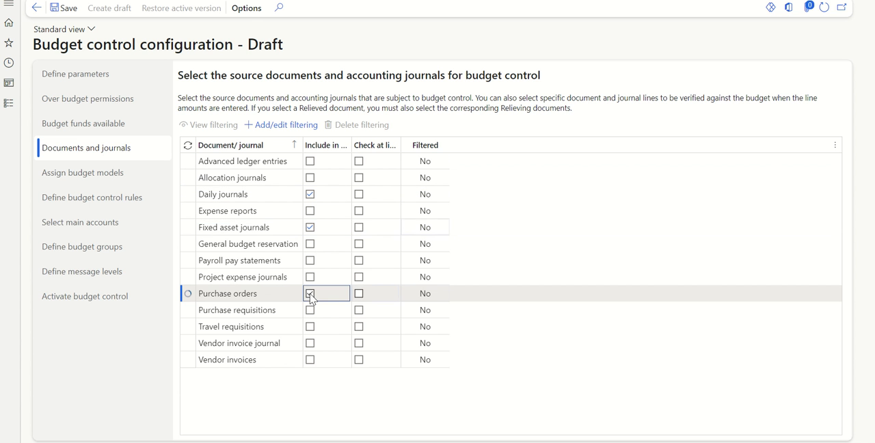
pyautogui.click(310, 360)
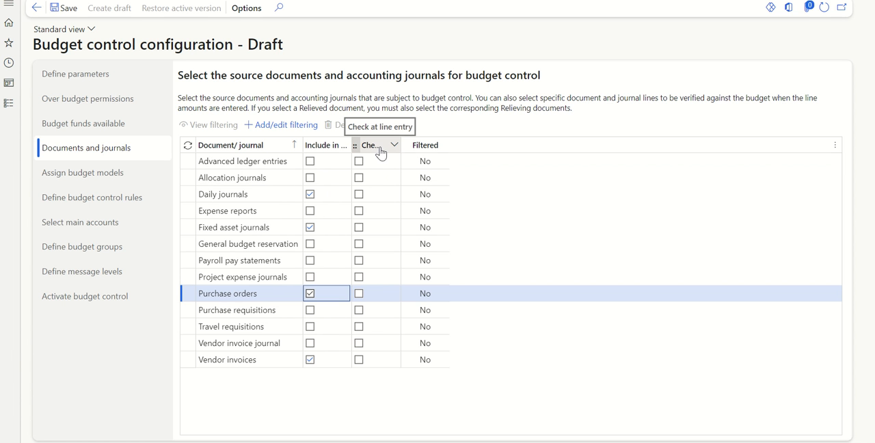
pyautogui.click(359, 194)
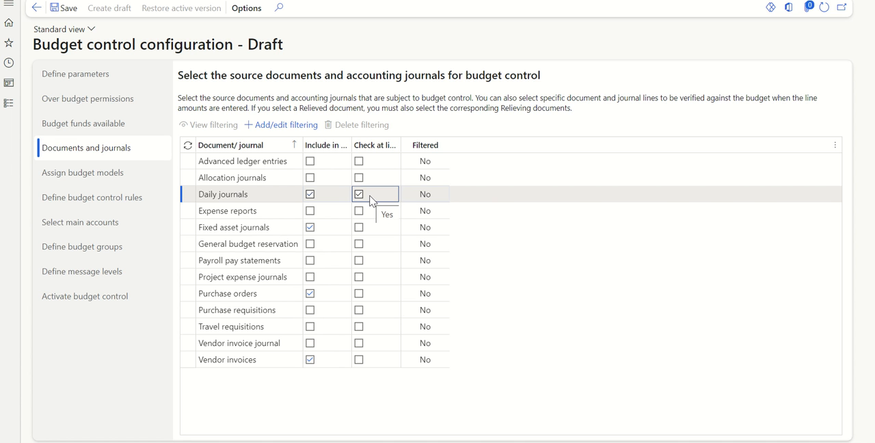
pyautogui.click(71, 12)
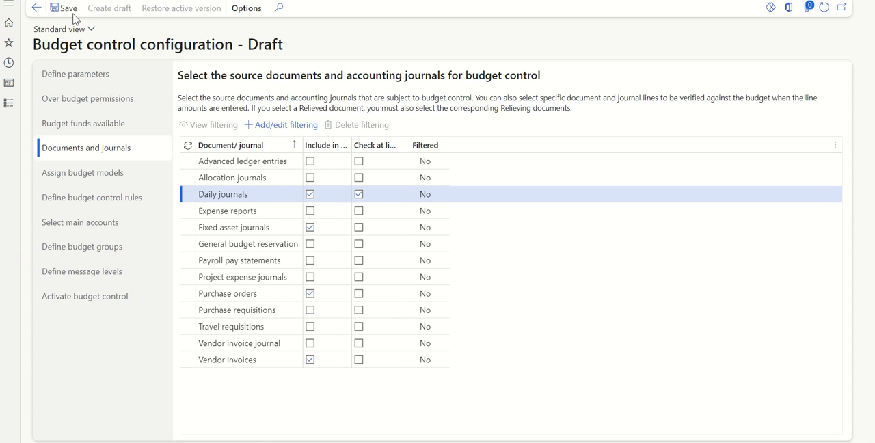
# Step: Add a budget model assignment line for the 2023 budget cycle of the Demo time span
pyautogui.click(109, 181)
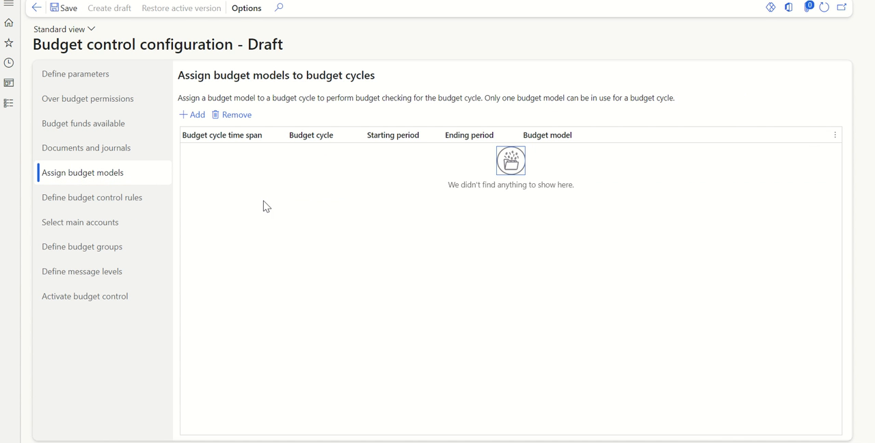
pyautogui.hotkey('alt', 'Tab')
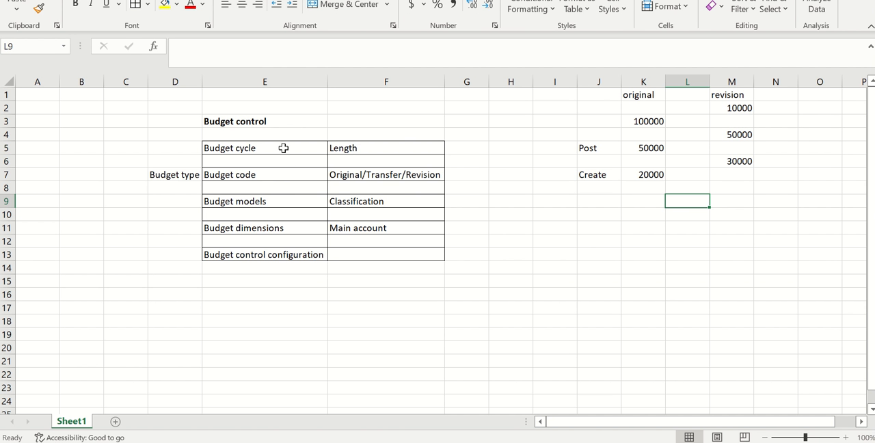
pyautogui.click(283, 147)
pyautogui.hotkey('alt', 'Tab')
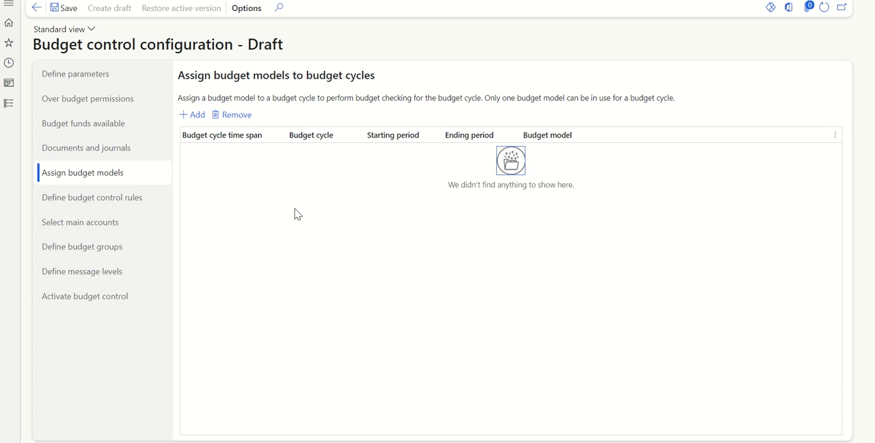
pyautogui.click(194, 115)
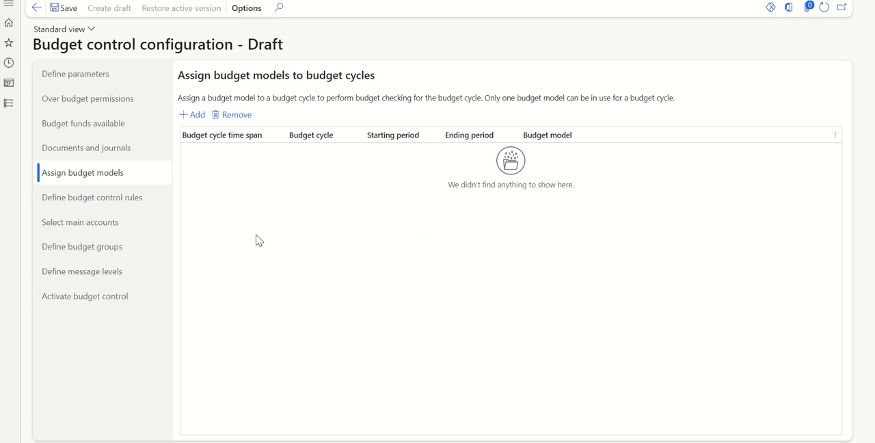
pyautogui.hotkey('alt', 'Tab')
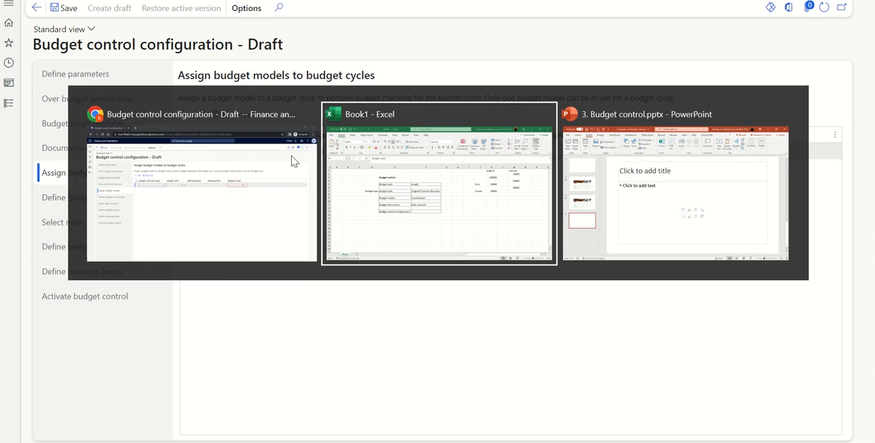
pyautogui.hotkey('alt', 'Tab')
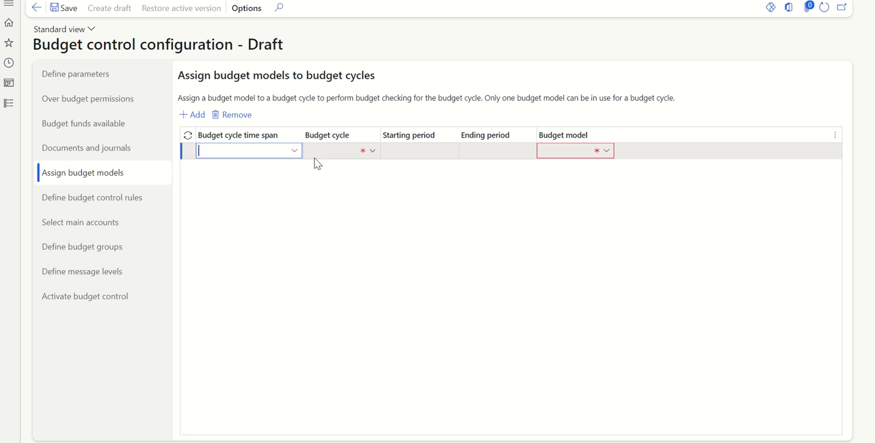
pyautogui.click(373, 155)
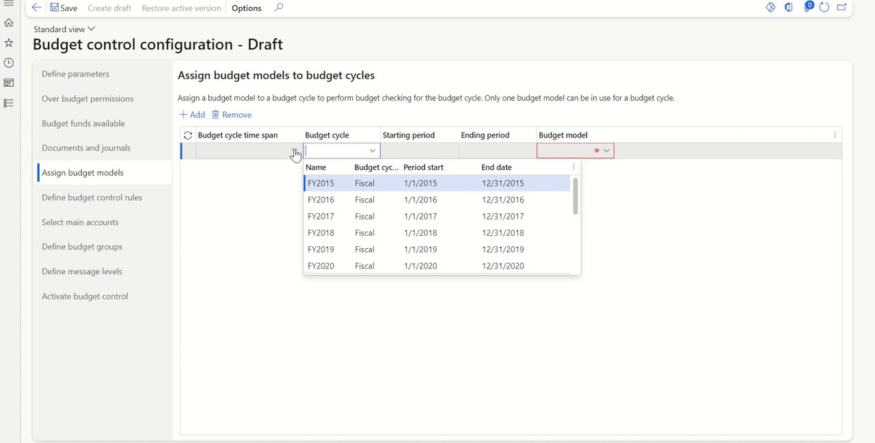
pyautogui.scroll(-3, 428, 195)
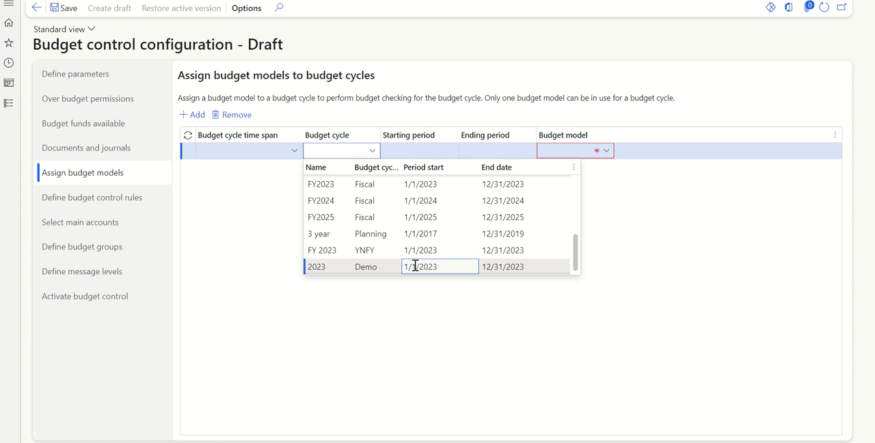
pyautogui.click(415, 266)
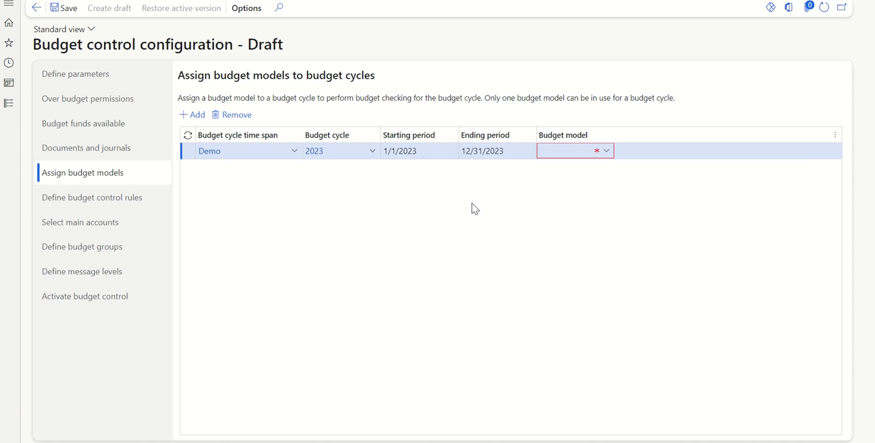
# Step: Compare the Budget models row in the Excel outline, assign the US budget model to the 2023 cycle, and save
pyautogui.hotkey('alt', 'Tab')
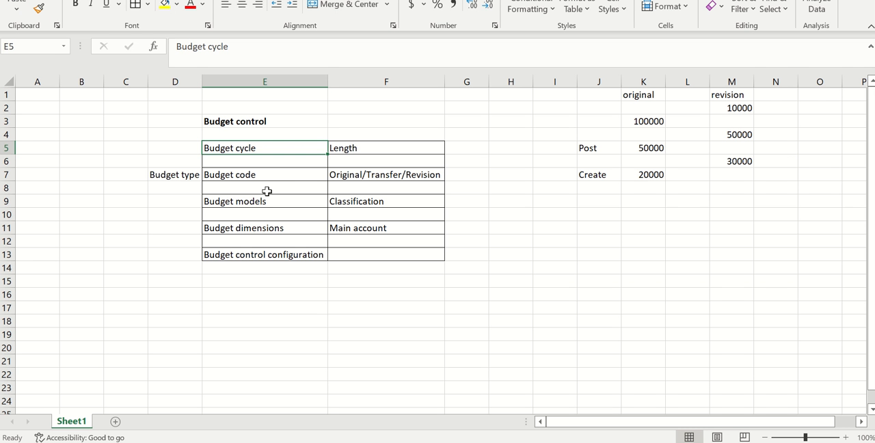
pyautogui.click(265, 197)
pyautogui.click(354, 207)
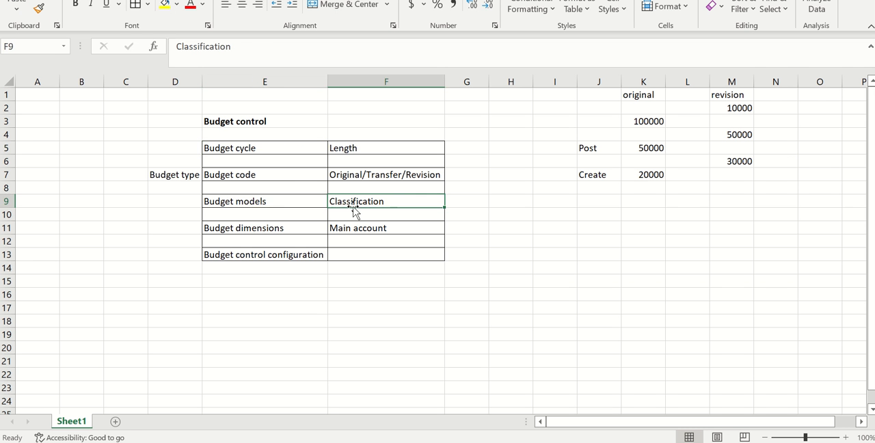
pyautogui.hotkey('alt', 'Tab')
pyautogui.click(607, 151)
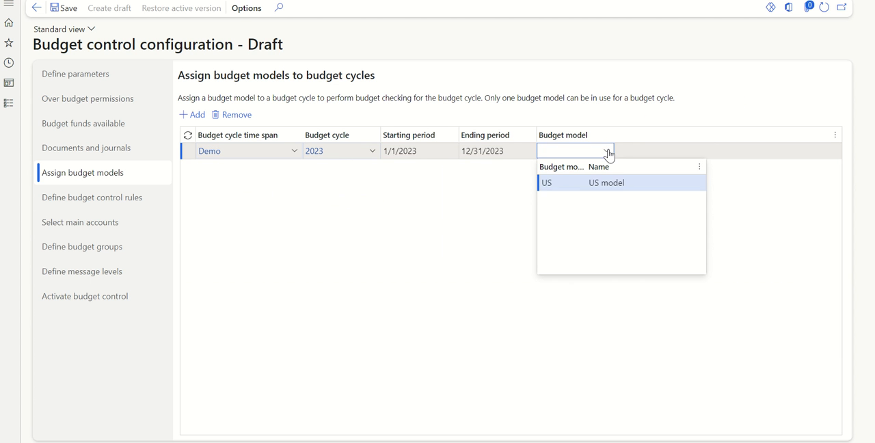
pyautogui.click(583, 186)
pyautogui.click(347, 227)
pyautogui.click(72, 14)
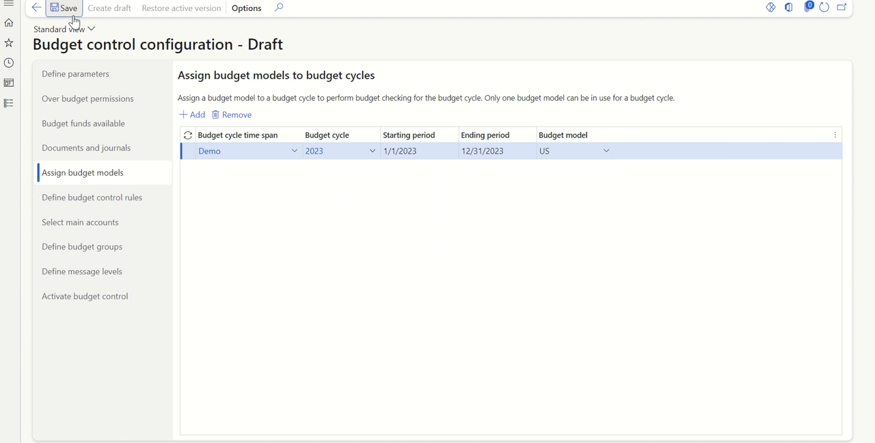
# Step: Check the Budget code row of the budget control outline in Excel and return to Finance and Operations
pyautogui.hotkey('alt', 'Tab')
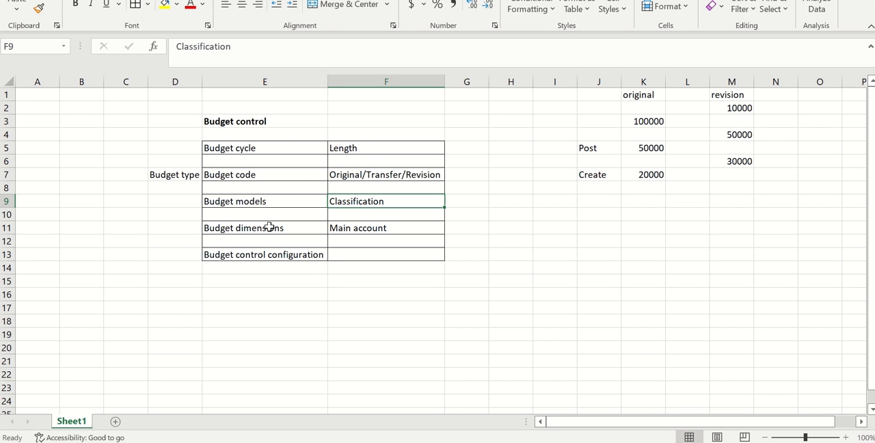
pyautogui.click(276, 177)
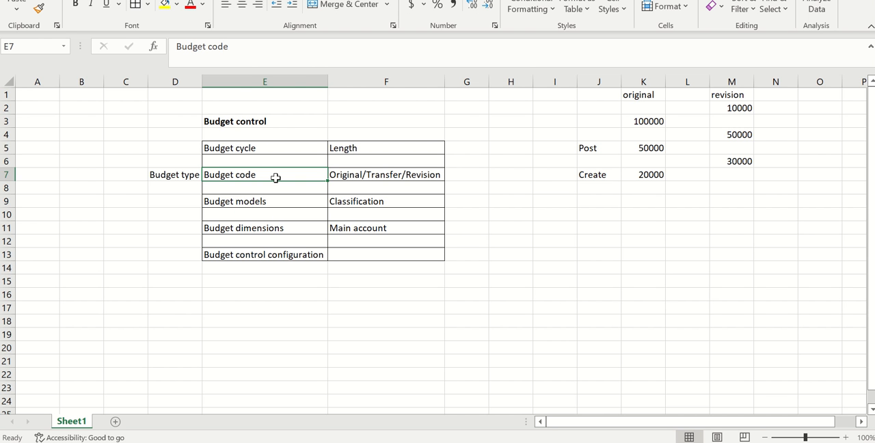
pyautogui.hotkey('alt', 'Tab')
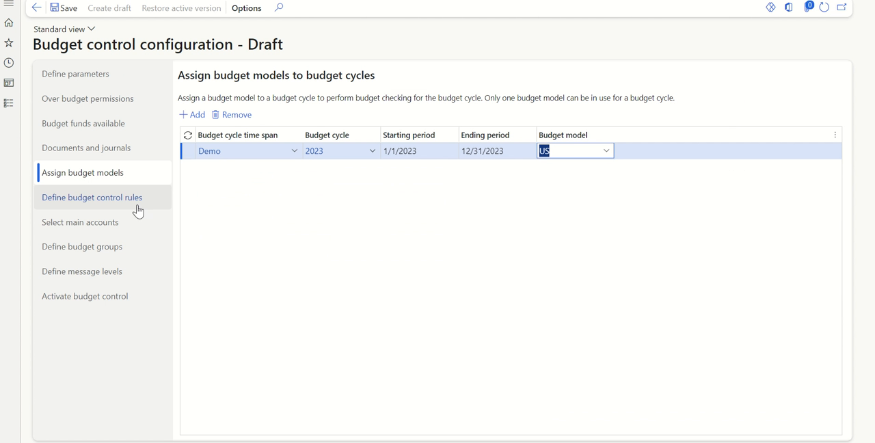
# Step: Create a budget control rule named "Sellin exp" without a description, and save the draft configuration
pyautogui.click(99, 205)
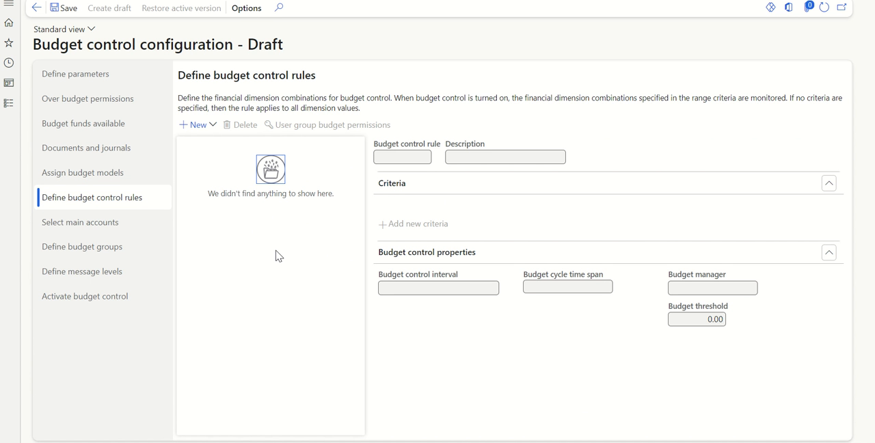
pyautogui.click(205, 129)
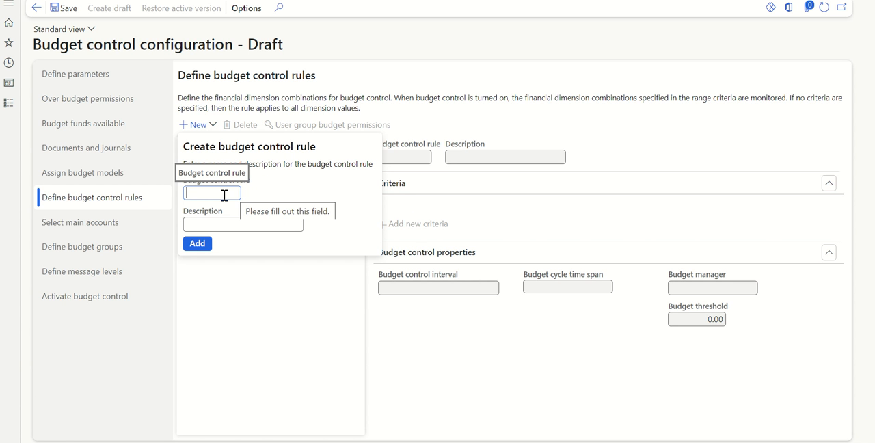
pyautogui.write('Sellin exp')
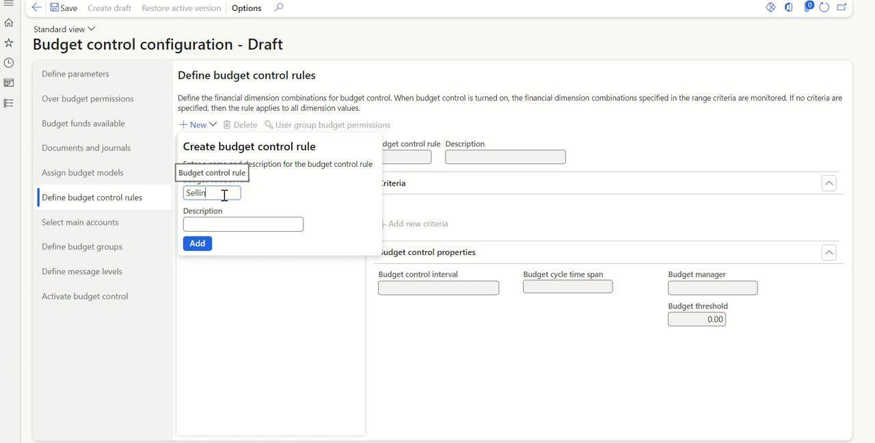
pyautogui.click(205, 244)
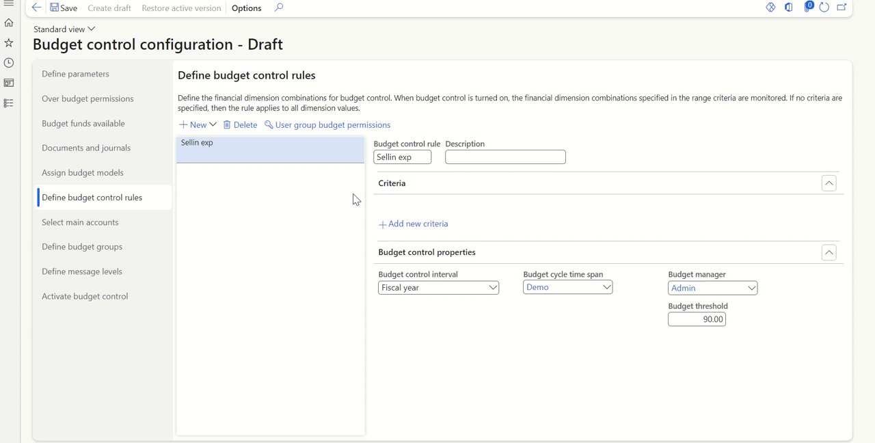
pyautogui.click(71, 13)
# Step: Examine the main account selection page and compare it with the Budget dimensions row of the Excel outline
pyautogui.click(115, 231)
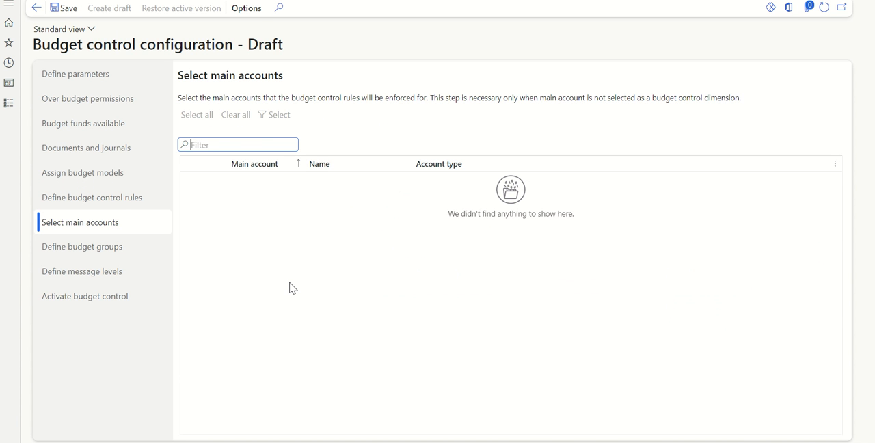
pyautogui.hotkey('alt', 'Tab')
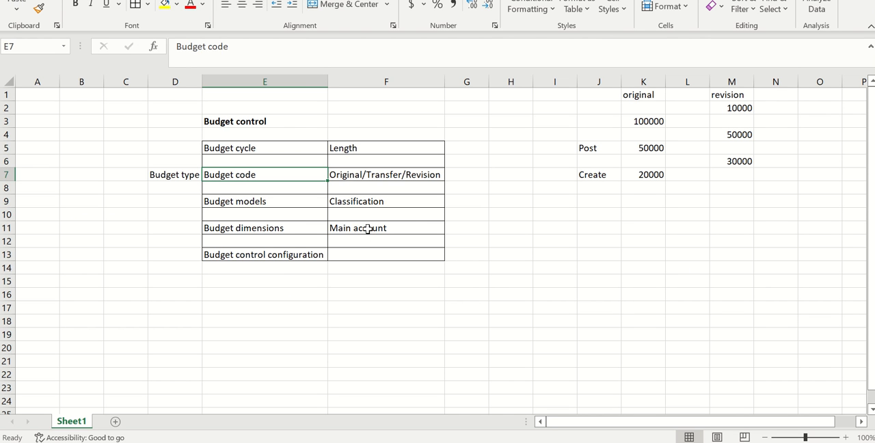
pyautogui.click(367, 228)
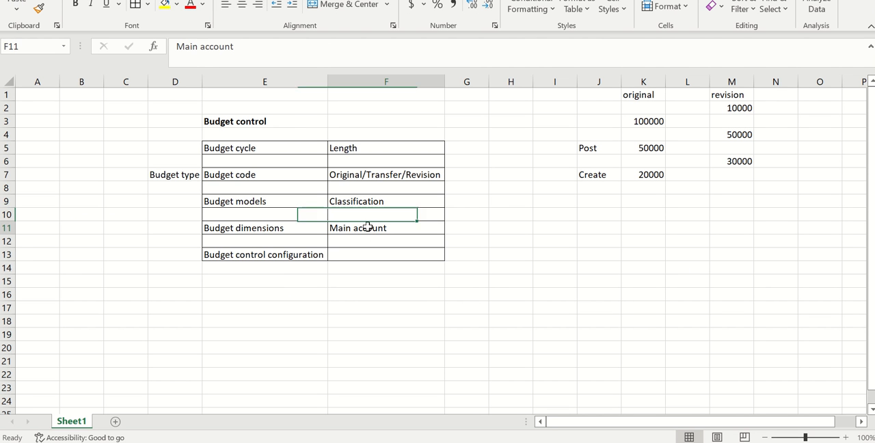
pyautogui.click(308, 226)
pyautogui.click(356, 228)
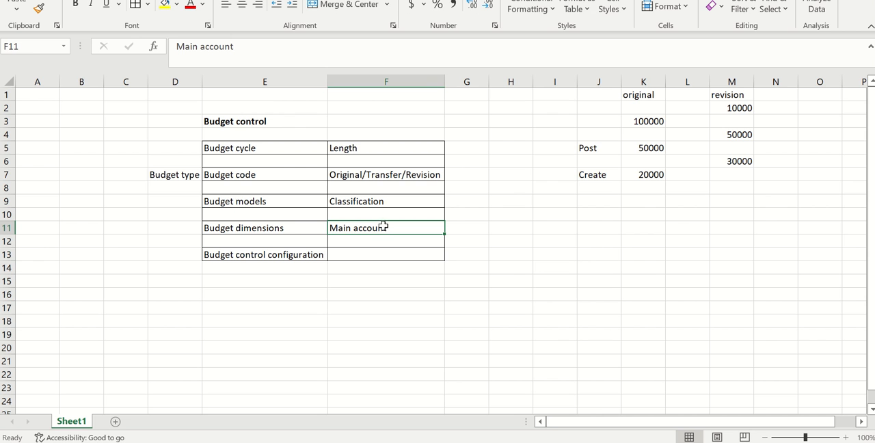
pyautogui.hotkey('alt', 'Tab')
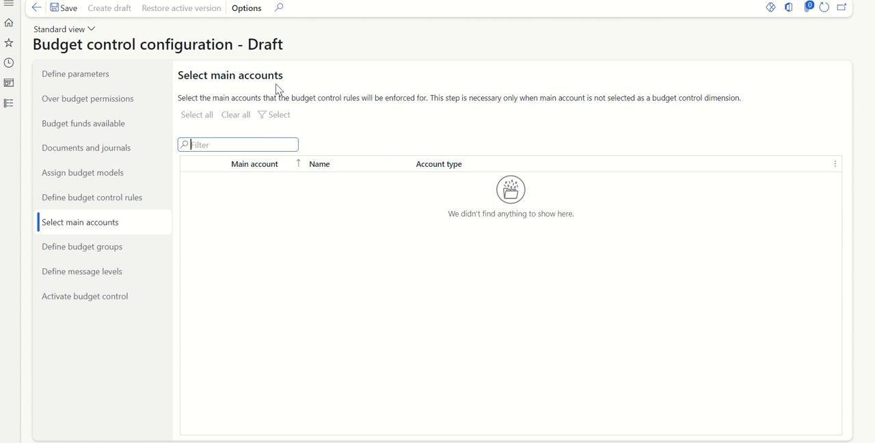
# Step: Review the budget group and user group message level settings, and activate the draft budget control configuration
pyautogui.click(106, 261)
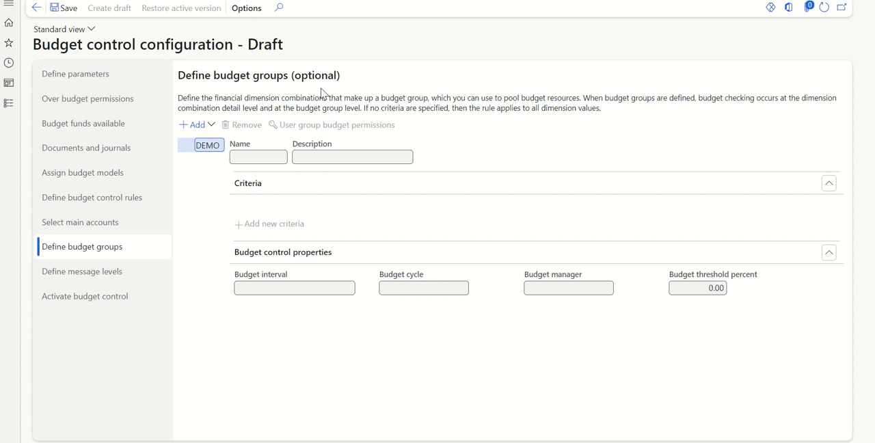
pyautogui.click(97, 279)
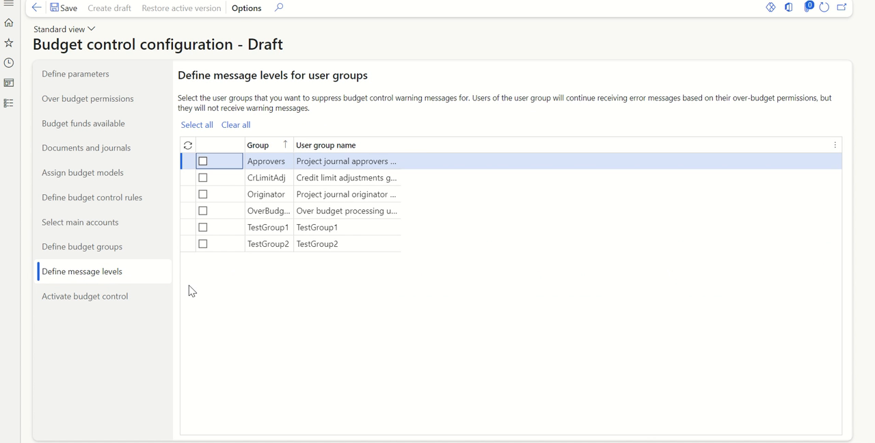
pyautogui.click(104, 296)
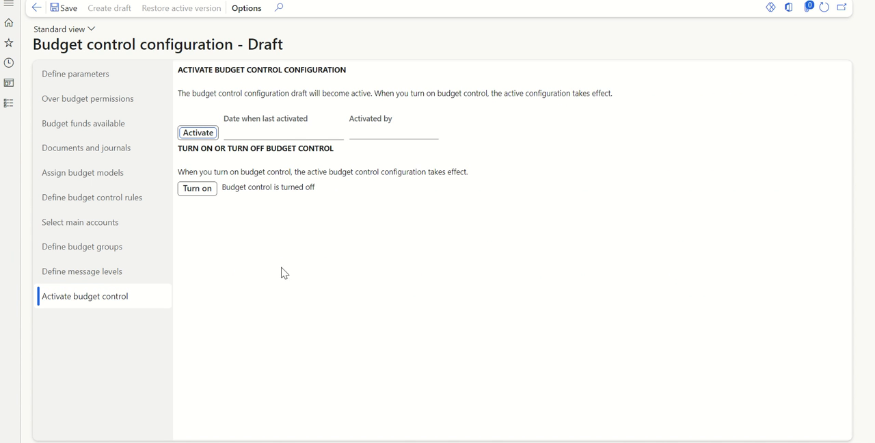
pyautogui.rightClick(121, 0)
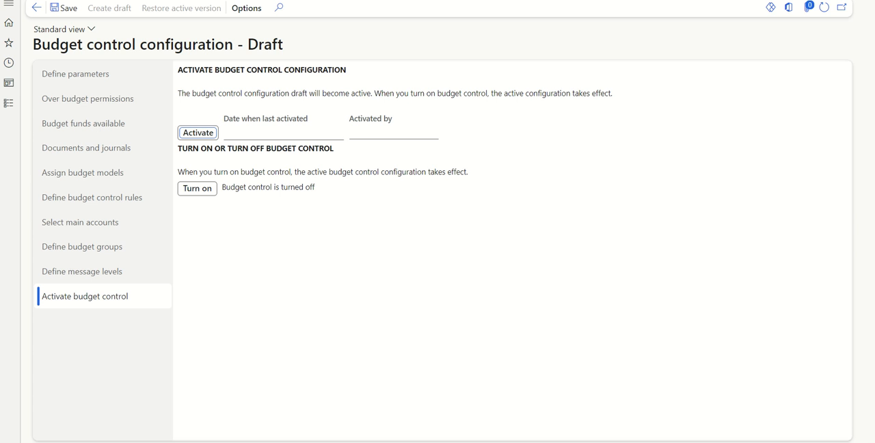
pyautogui.click(317, 317)
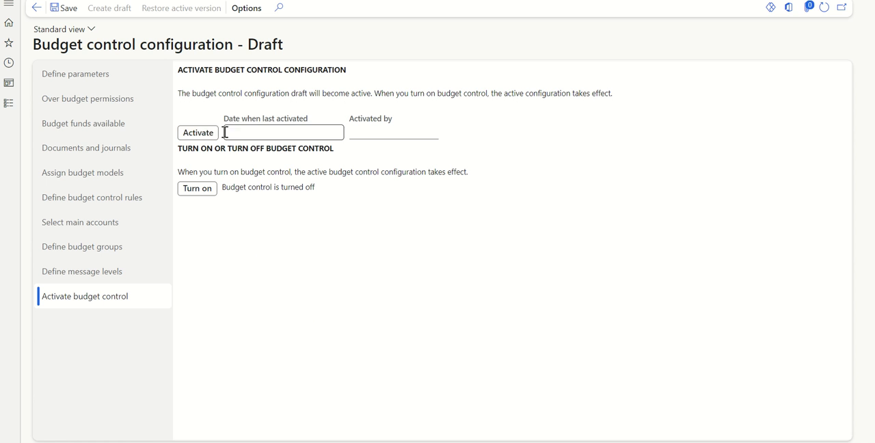
pyautogui.click(198, 134)
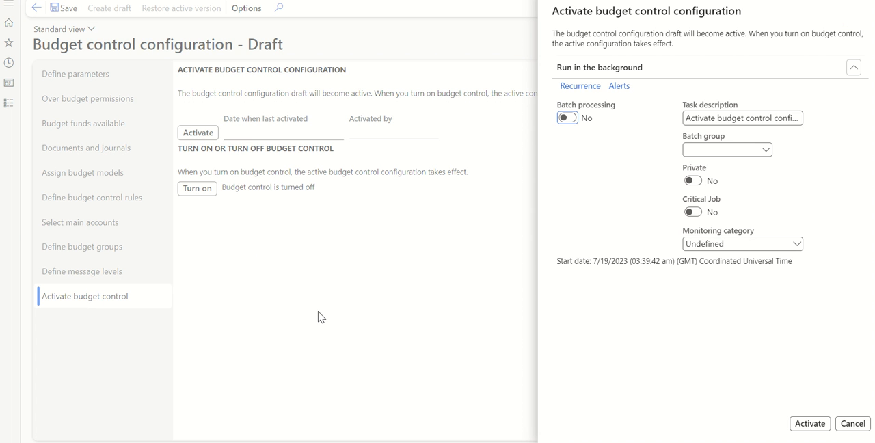
pyautogui.click(822, 429)
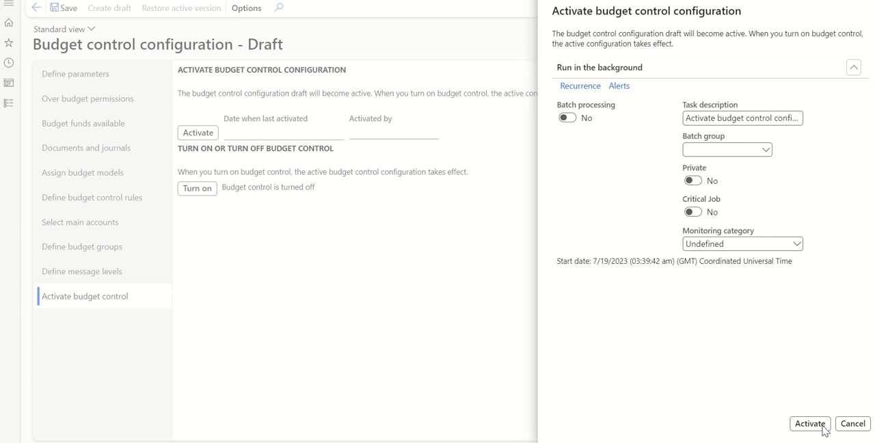
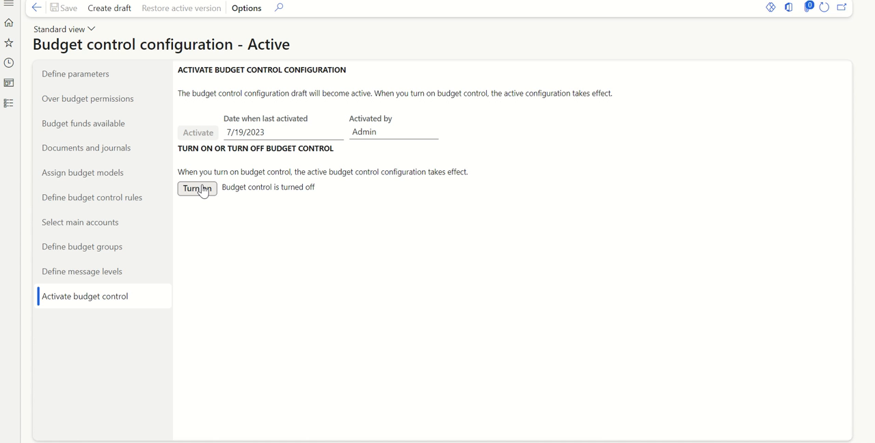
# Step: Turn on budget control for the active configuration without batch processing, and reopen the budget control activation page
pyautogui.click(199, 189)
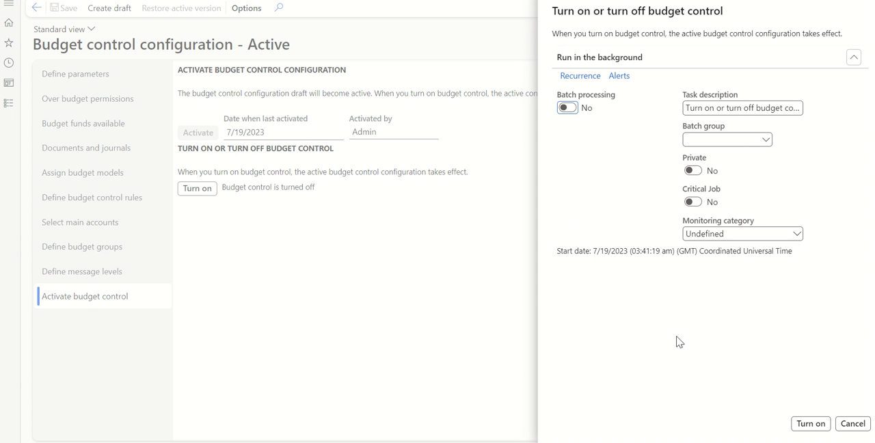
pyautogui.click(814, 424)
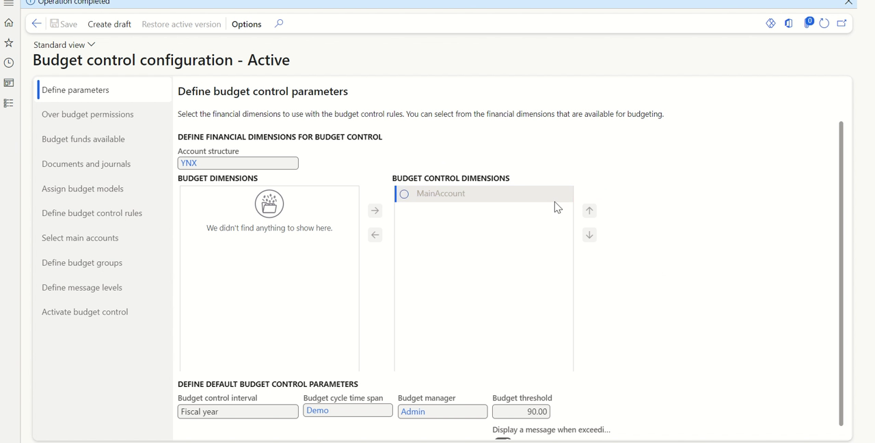
pyautogui.click(72, 313)
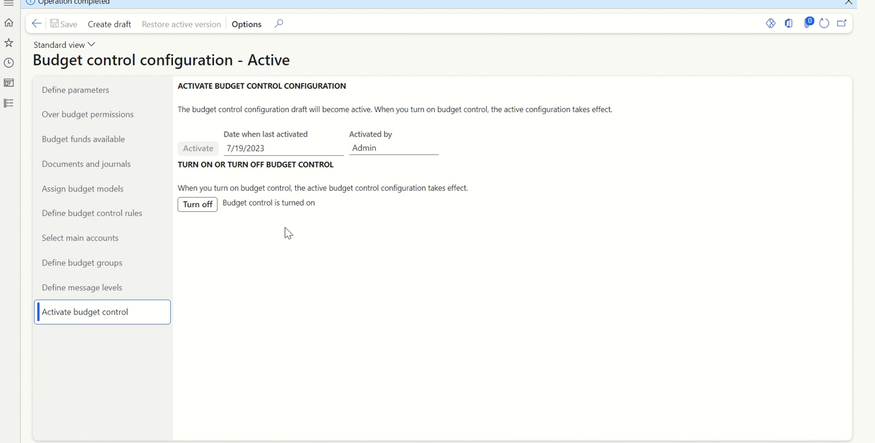
# Step: Switch to the Excel outline and enter the heading "Budget register entry" in cell E16
pyautogui.click(470, 442)
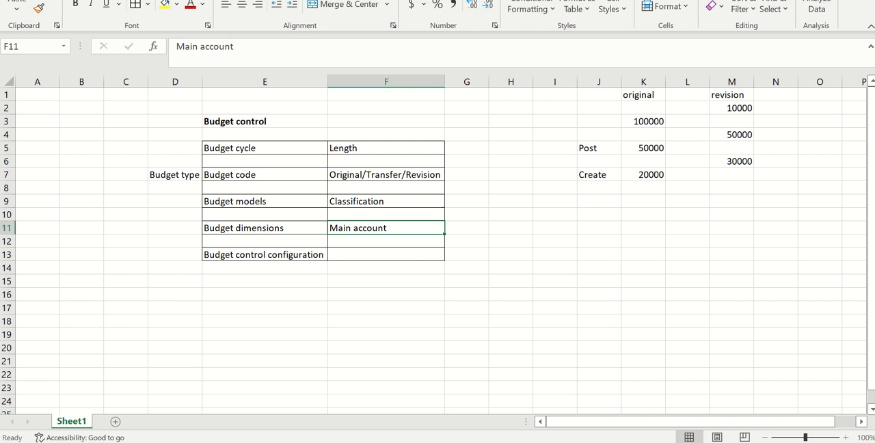
pyautogui.click(410, 278)
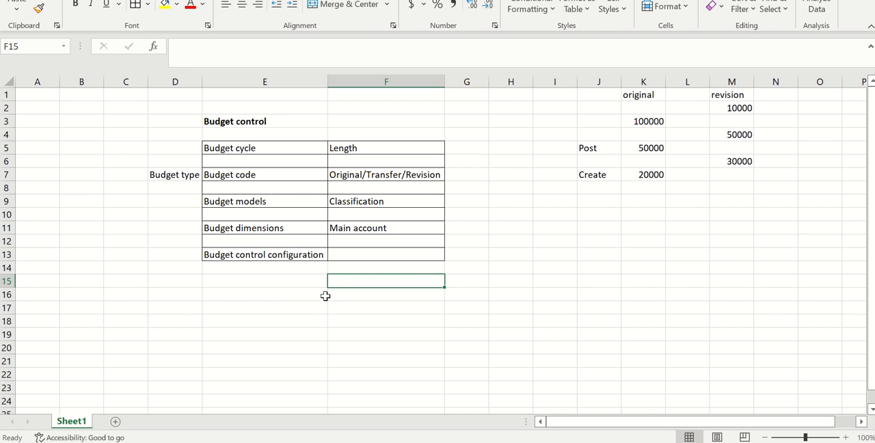
pyautogui.click(228, 290)
pyautogui.write('Budg')
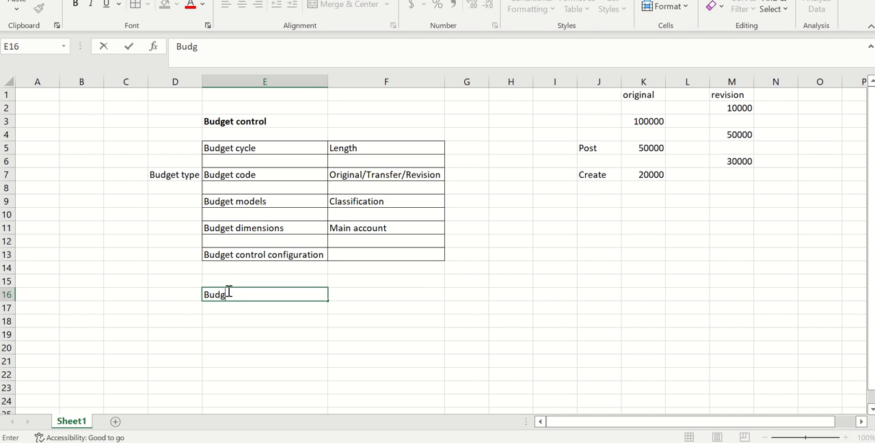
pyautogui.write('et register ')
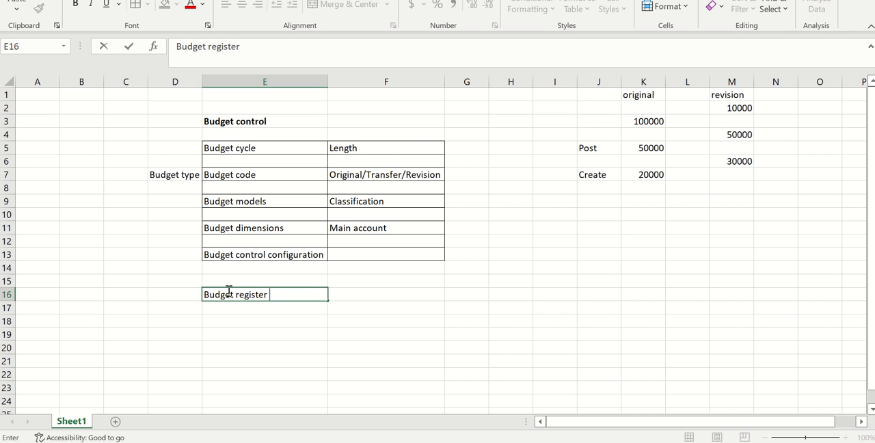
pyautogui.write('entry')
pyautogui.click(174, 305)
pyautogui.click(232, 287)
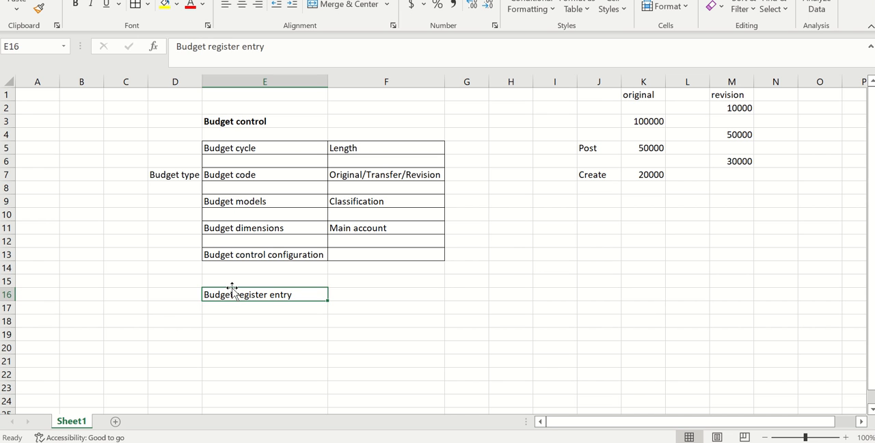
# Step: Enter "Marketing expense" in D18 with the amount 100000 in E18, and fit column D to its text
pyautogui.click(185, 320)
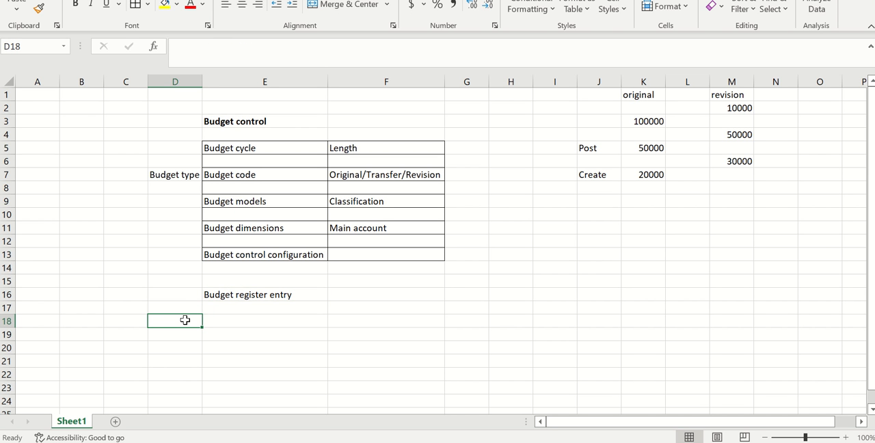
pyautogui.write('Marketing')
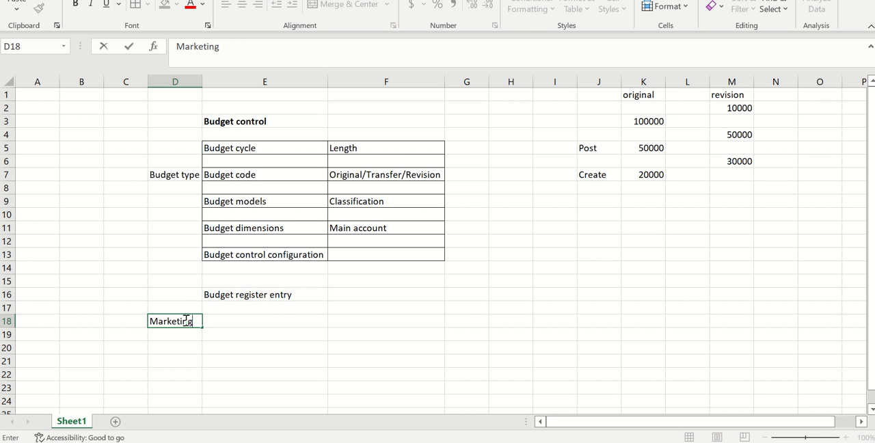
pyautogui.write(' expense')
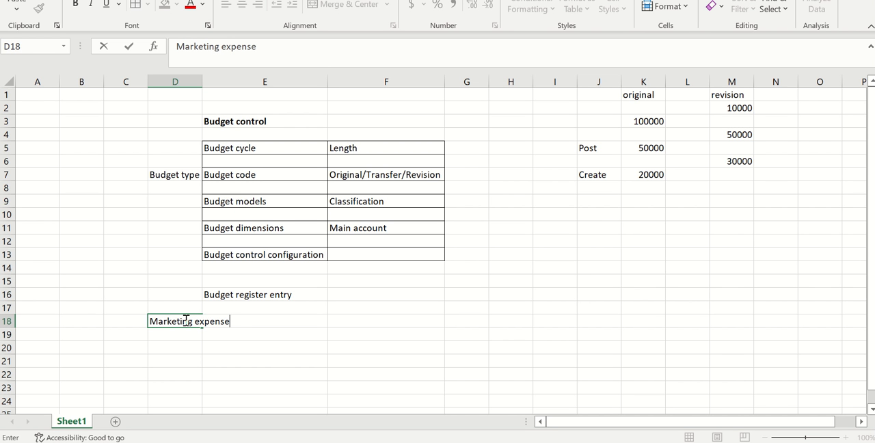
pyautogui.doubleClick(204, 78)
pyautogui.click(317, 319)
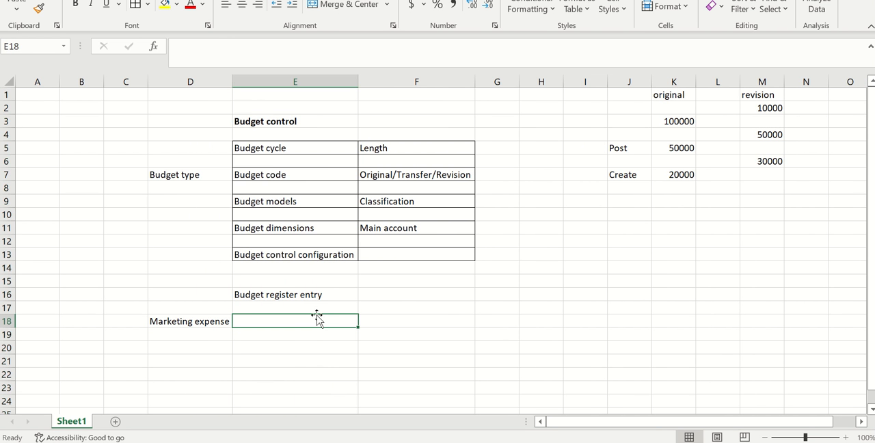
pyautogui.write('10000')
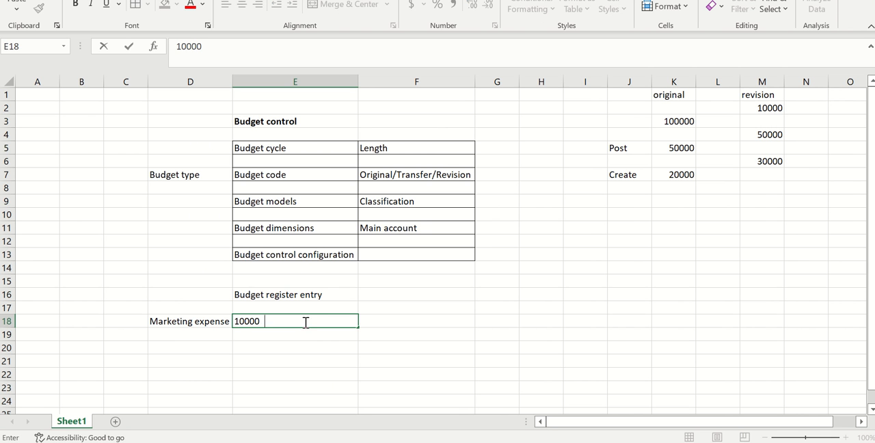
pyautogui.write('0')
pyautogui.click(274, 350)
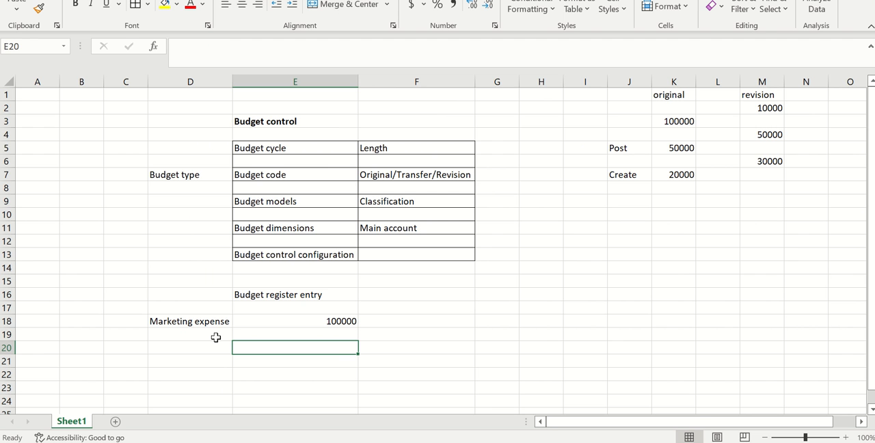
# Step: Switch to Finance and Operations and start a new budget register entry in the Budgeting module
pyautogui.hotkey('alt', 'Tab')
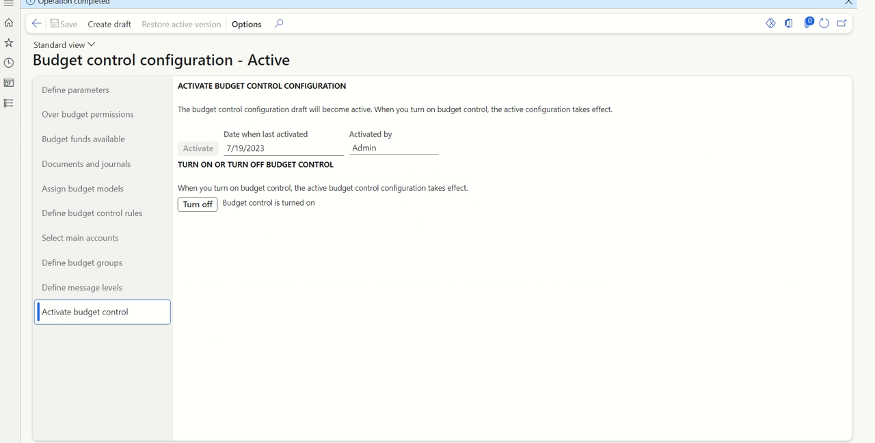
pyautogui.click(274, 0)
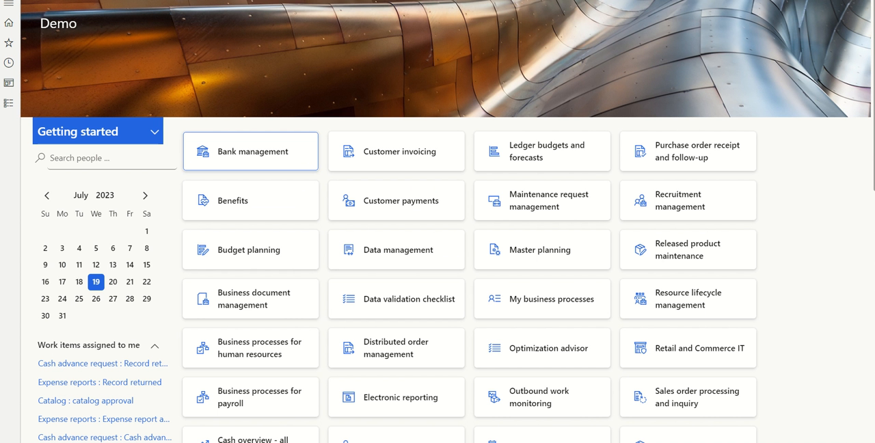
pyautogui.click(10, 103)
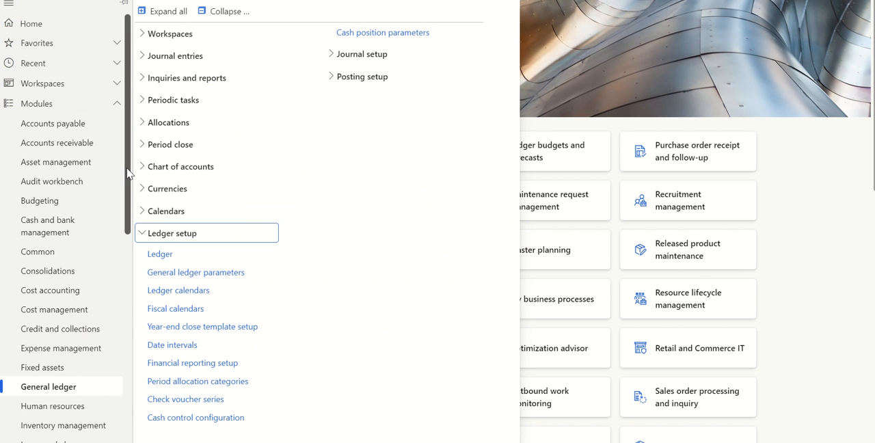
pyautogui.moveTo(127, 170); pyautogui.dragTo(129, 196)
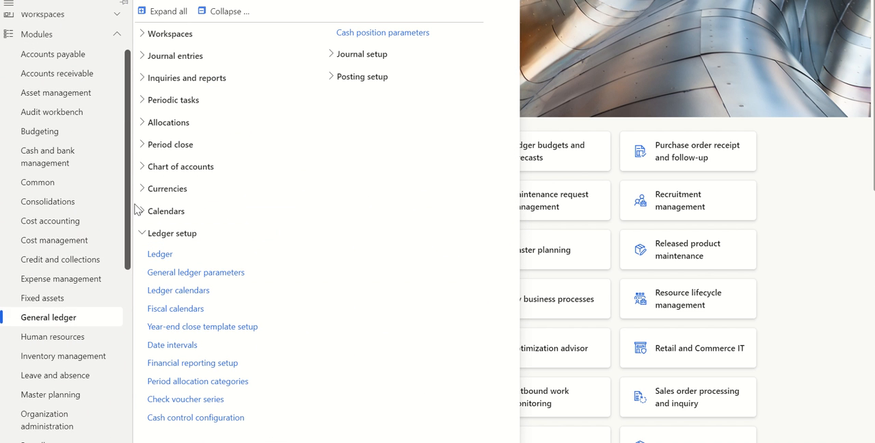
pyautogui.click(41, 132)
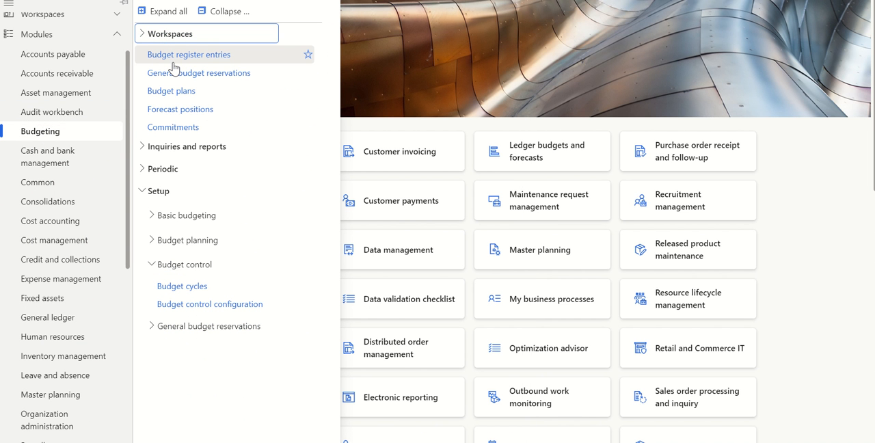
pyautogui.click(173, 62)
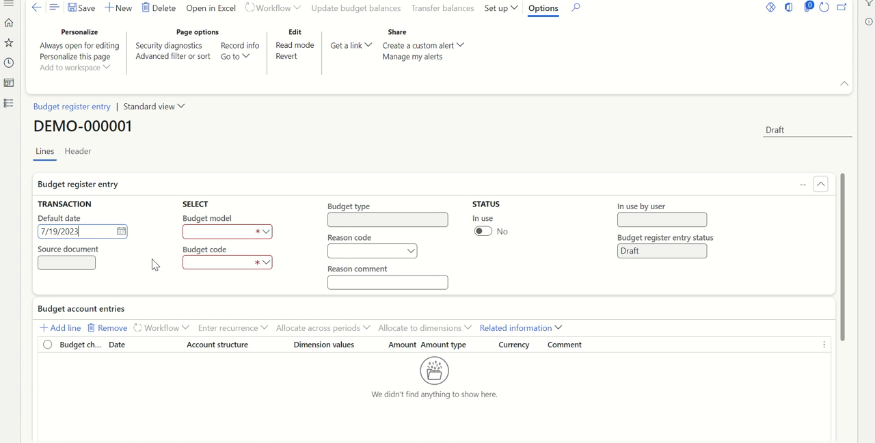
# Step: Set the register entry's budget model to US and its budget code to Original
pyautogui.click(241, 231)
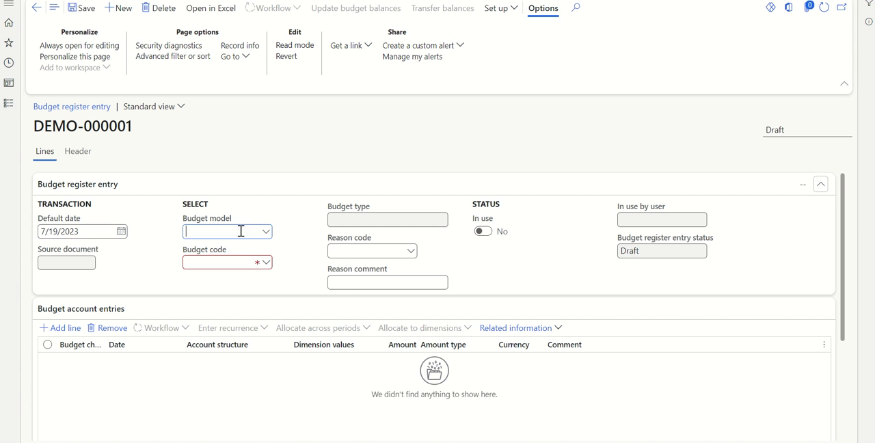
pyautogui.click(241, 231)
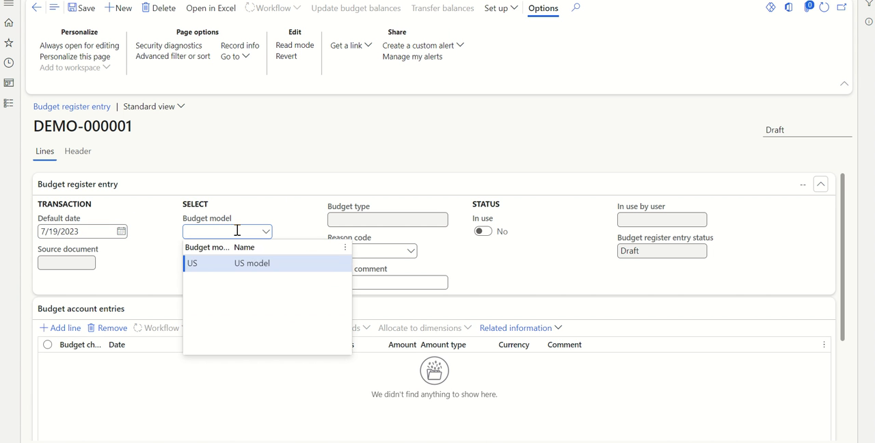
pyautogui.click(250, 264)
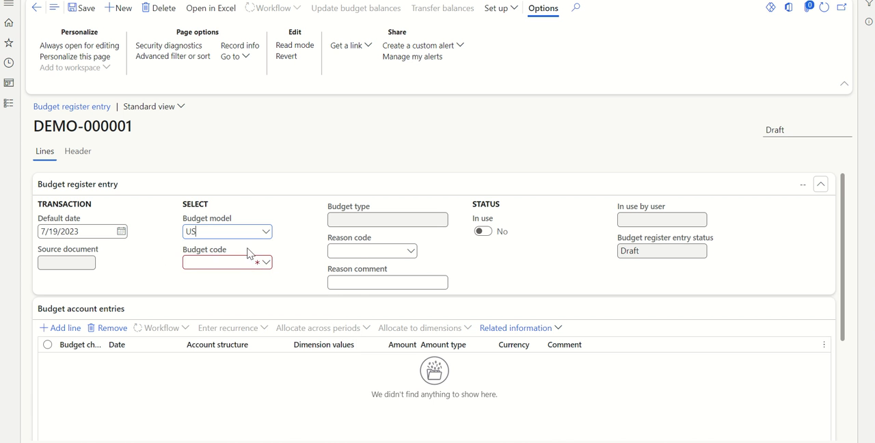
pyautogui.click(265, 262)
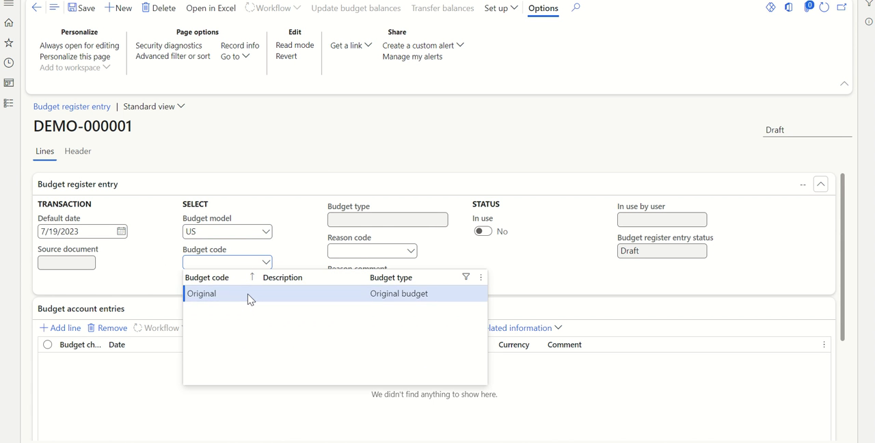
pyautogui.click(248, 295)
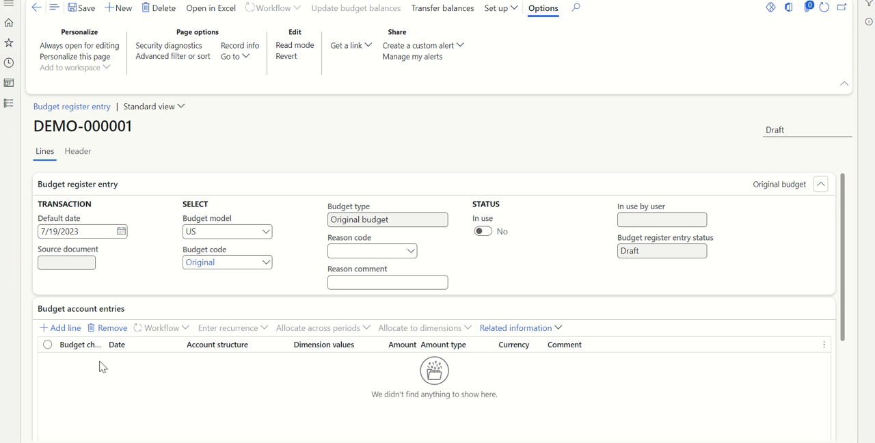
# Step: Add a budget account line and assign it the Marketing exp main account, matching the expense named in the Excel outline
pyautogui.click(66, 331)
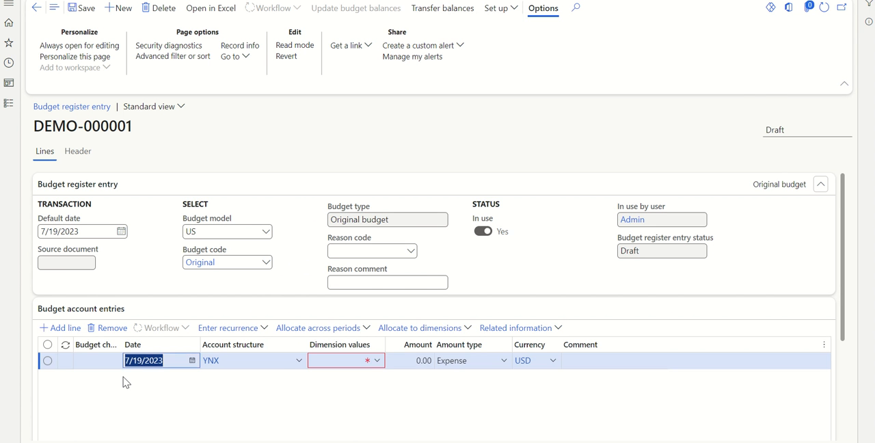
pyautogui.hotkey('alt', 'Tab')
pyautogui.click(203, 323)
pyautogui.hotkey('alt', 'Tab')
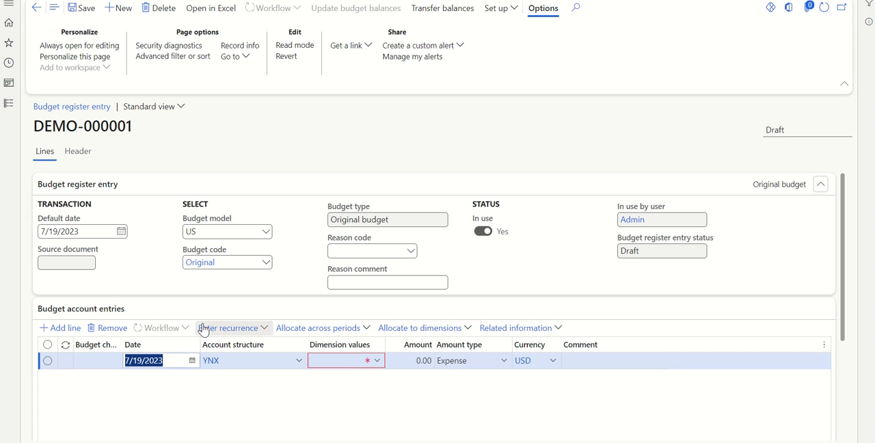
pyautogui.click(376, 361)
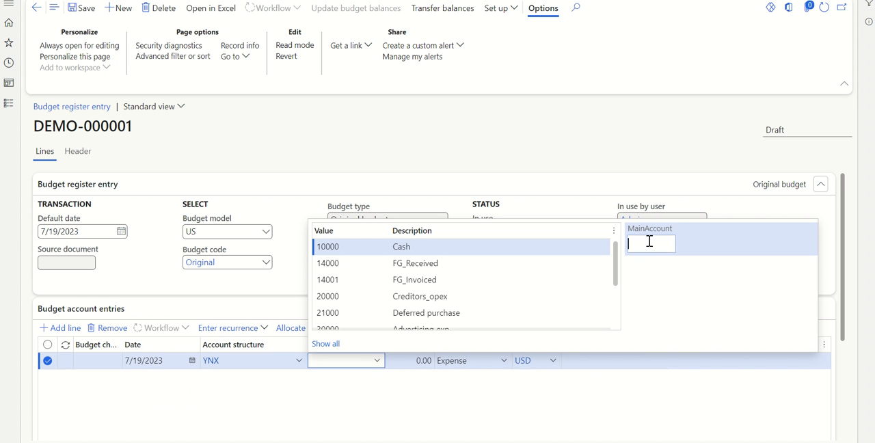
pyautogui.write('mar')
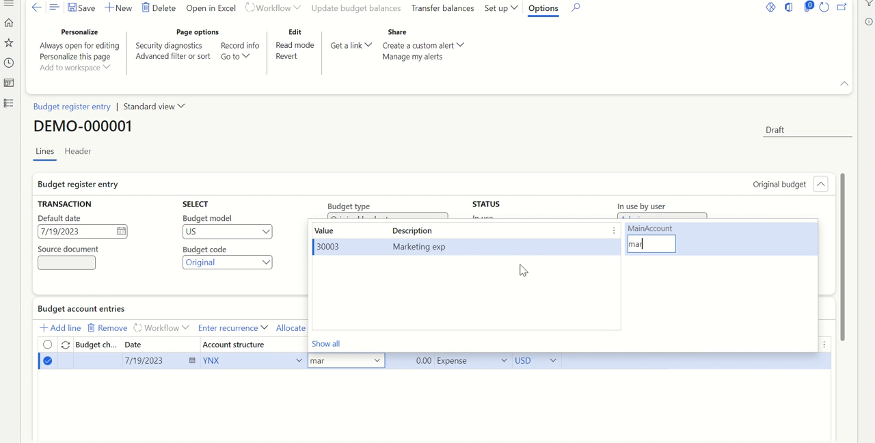
pyautogui.click(488, 248)
pyautogui.click(401, 397)
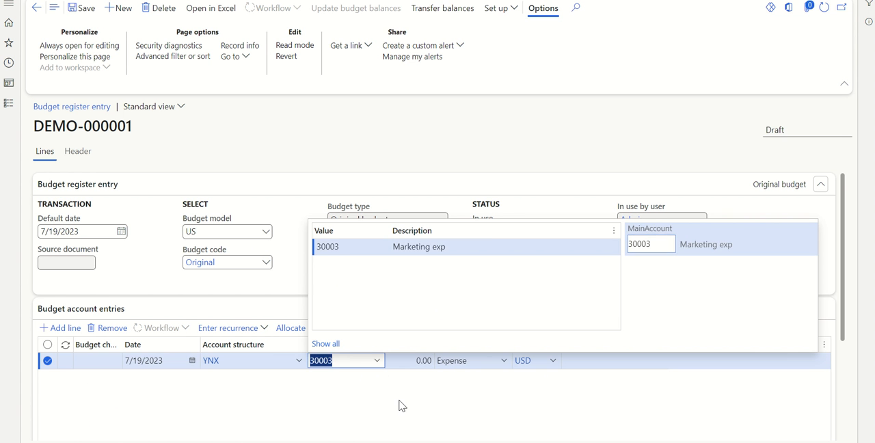
# Step: Set the Marketing exp line's amount to 100,000.00 and check it against the Excel figure
pyautogui.click(411, 360)
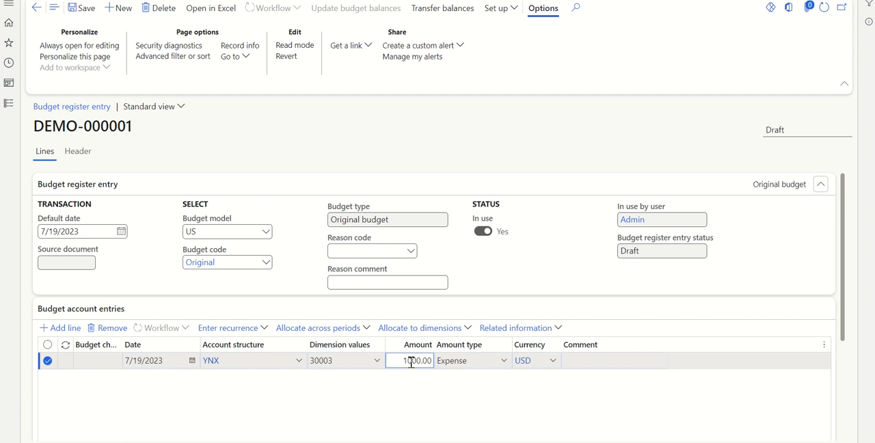
pyautogui.click(412, 408)
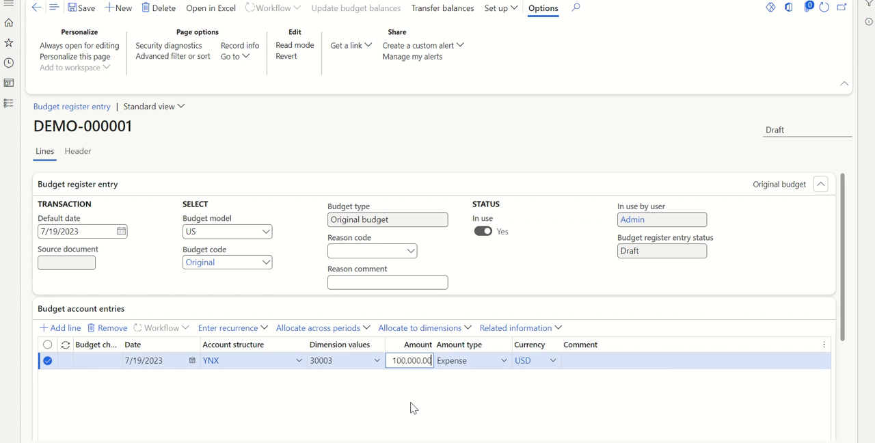
pyautogui.hotkey('alt', 'Tab')
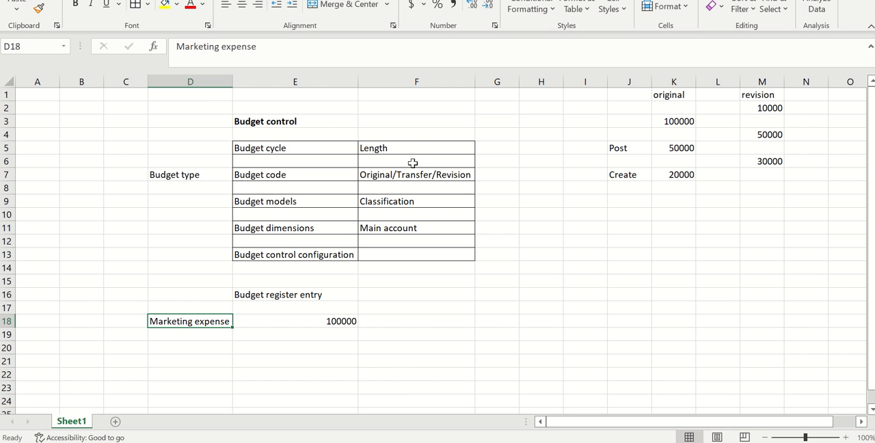
pyautogui.click(317, 321)
pyautogui.click(285, 345)
pyautogui.hotkey('alt', 'Tab')
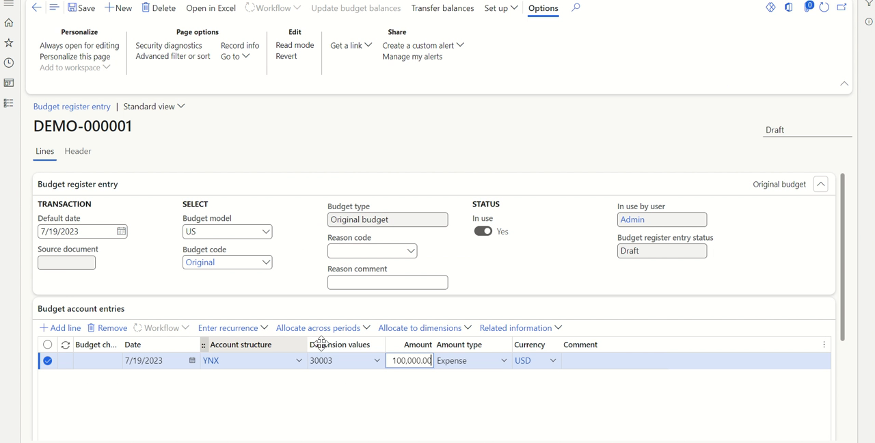
pyautogui.click(439, 408)
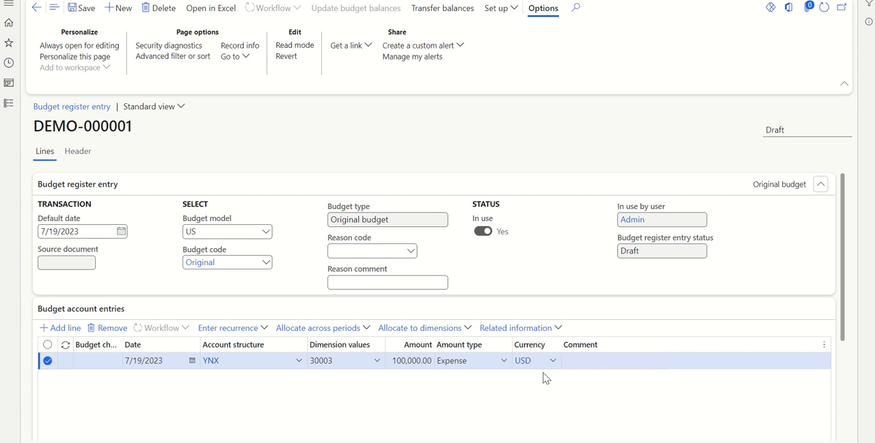
# Step: Save the budget register entry, update its budget balances without batch processing, and check the entry's status
pyautogui.click(90, 11)
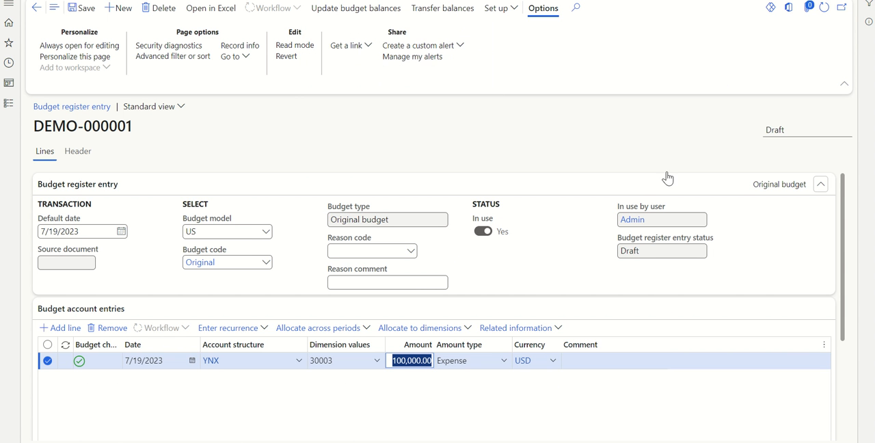
pyautogui.click(844, 206)
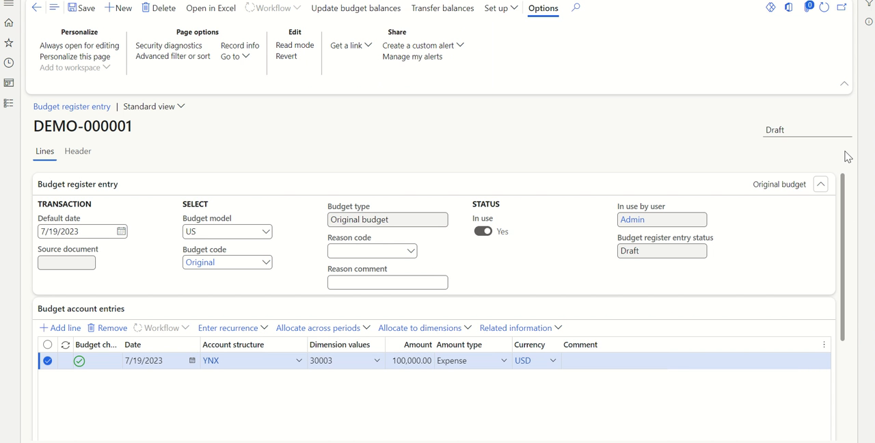
pyautogui.click(791, 131)
pyautogui.click(540, 135)
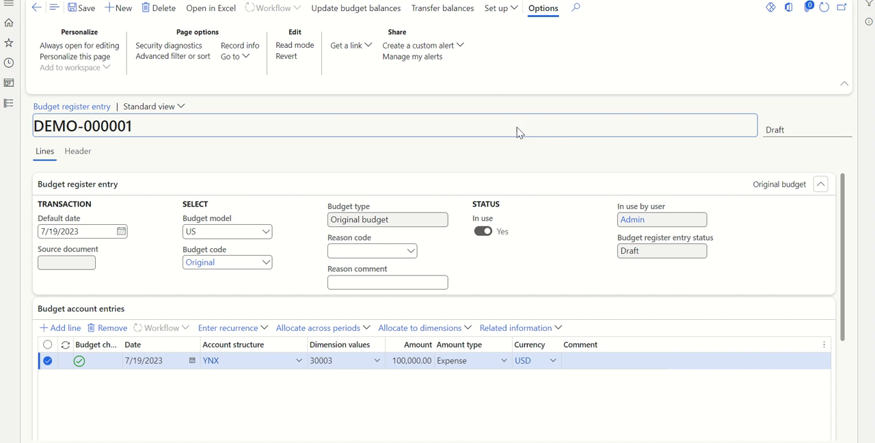
pyautogui.click(344, 13)
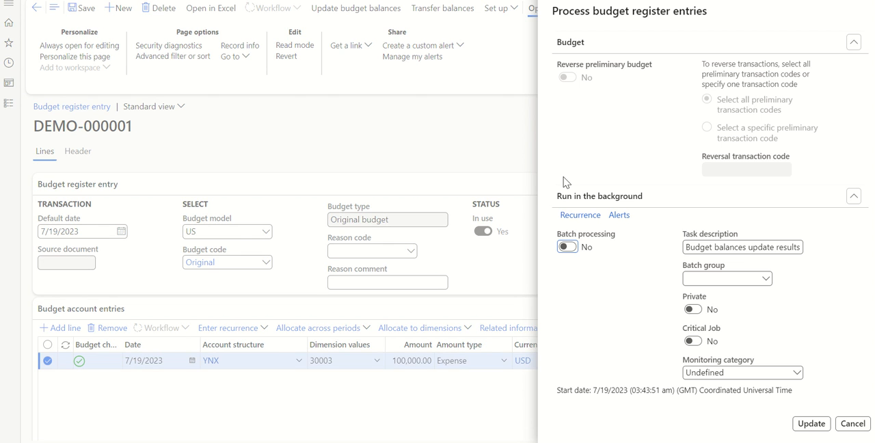
pyautogui.click(811, 424)
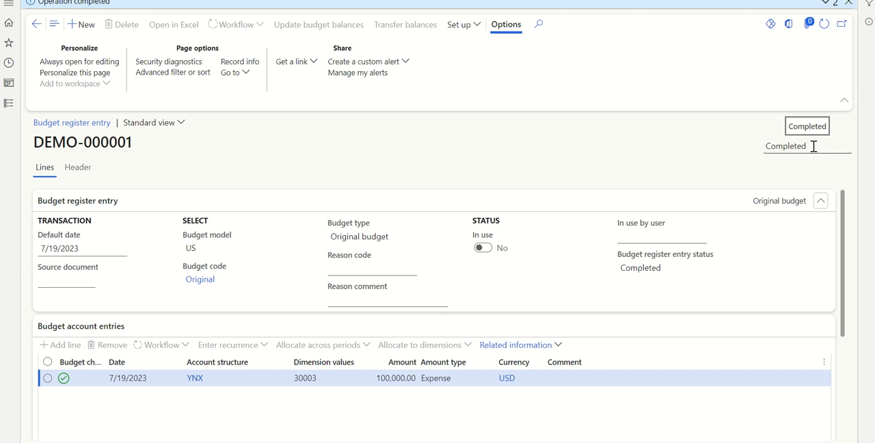
pyautogui.moveTo(814, 147); pyautogui.dragTo(765, 148)
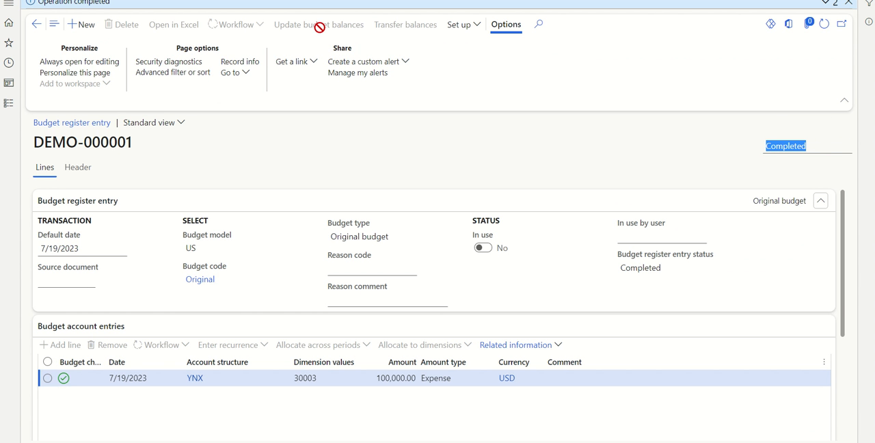
pyautogui.click(667, 149)
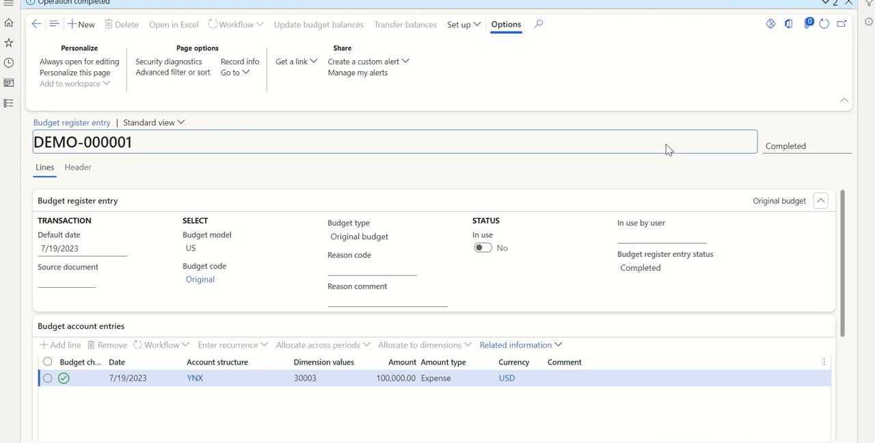
# Step: Switch to the Excel outline and add the label "threshold limit" in D19, below Marketing expense
pyautogui.hotkey('alt', 'Tab')
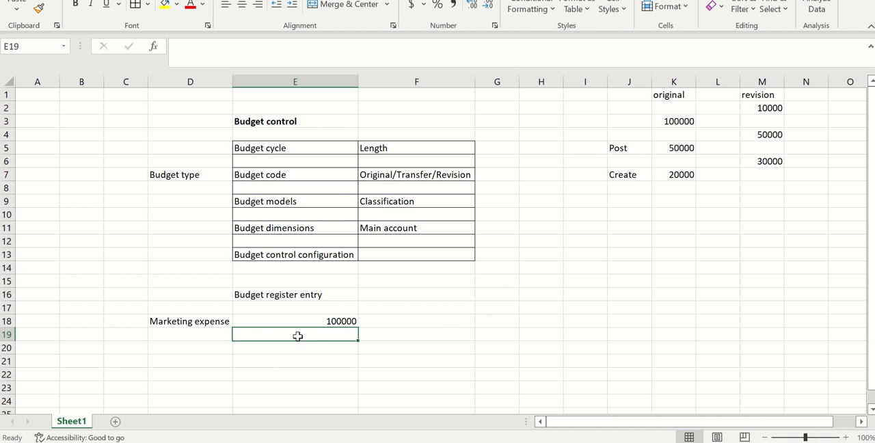
pyautogui.click(274, 359)
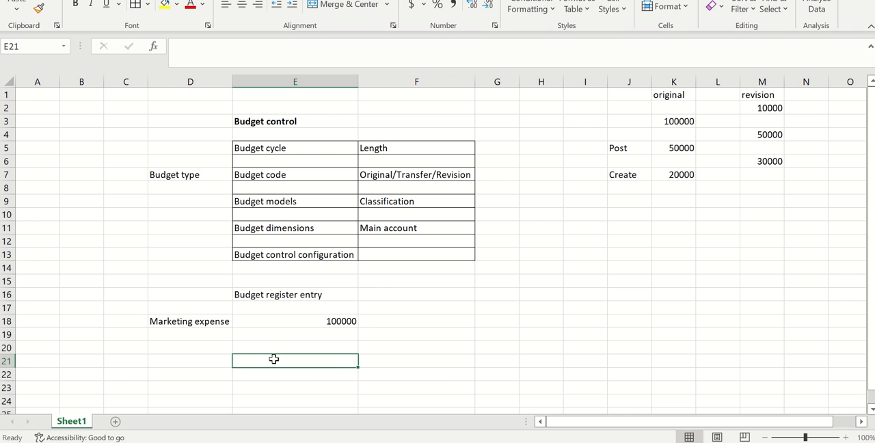
pyautogui.click(200, 322)
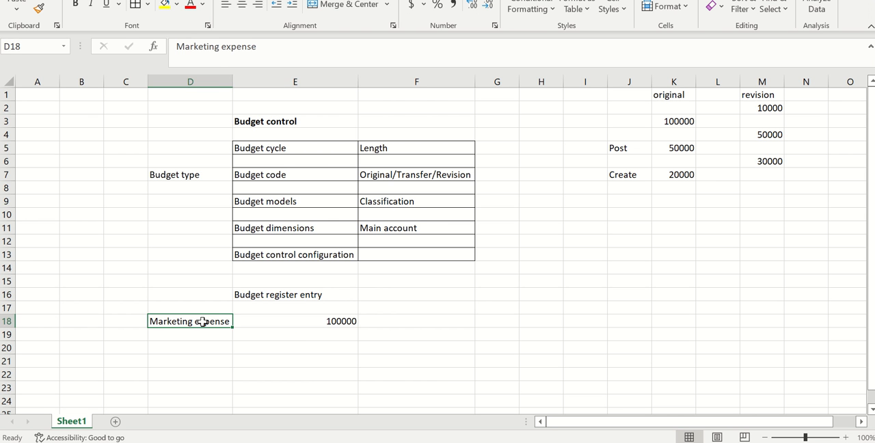
pyautogui.click(316, 323)
pyautogui.click(283, 343)
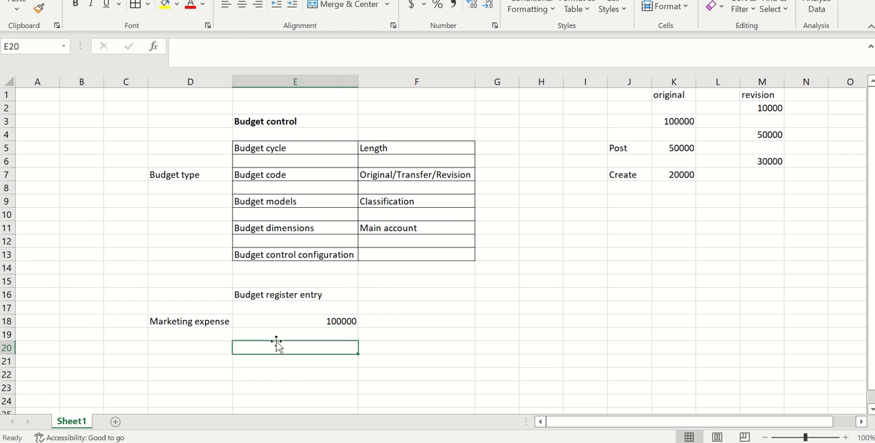
pyautogui.click(220, 335)
pyautogui.write('threshold limit')
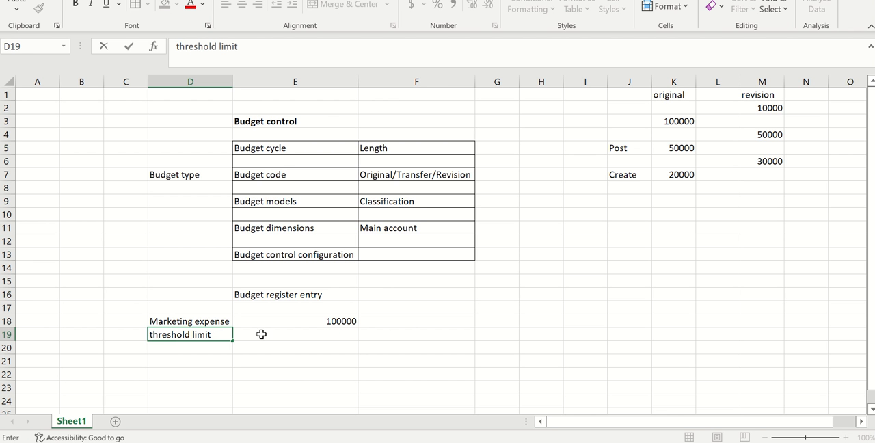
# Step: Fill the threshold limit row with 90% in F19, 90000 in E19 and "warning" in G19
pyautogui.click(385, 336)
pyautogui.write('90')
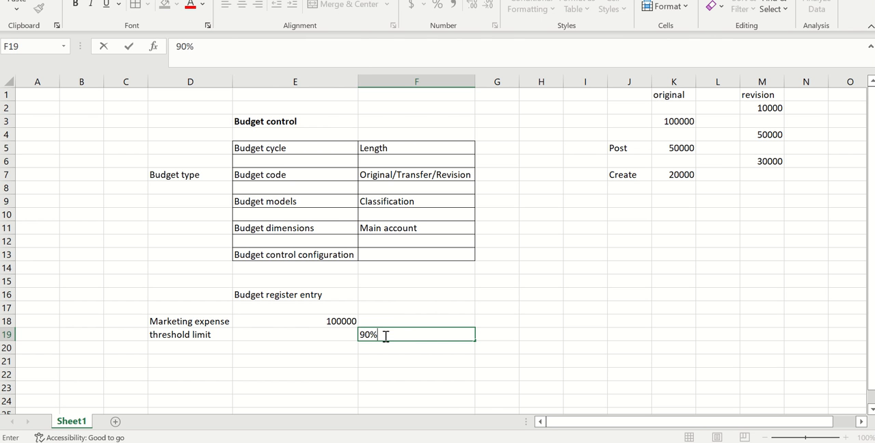
pyautogui.click(338, 341)
pyautogui.write('90')
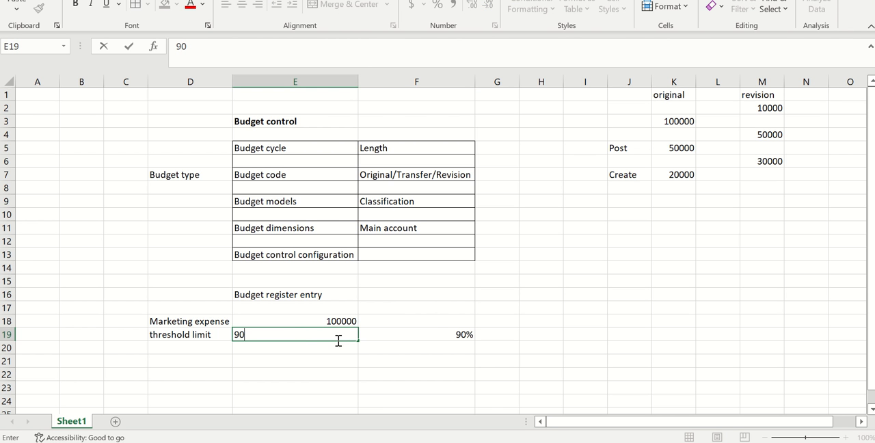
pyautogui.write('000')
pyautogui.click(229, 349)
pyautogui.click(507, 339)
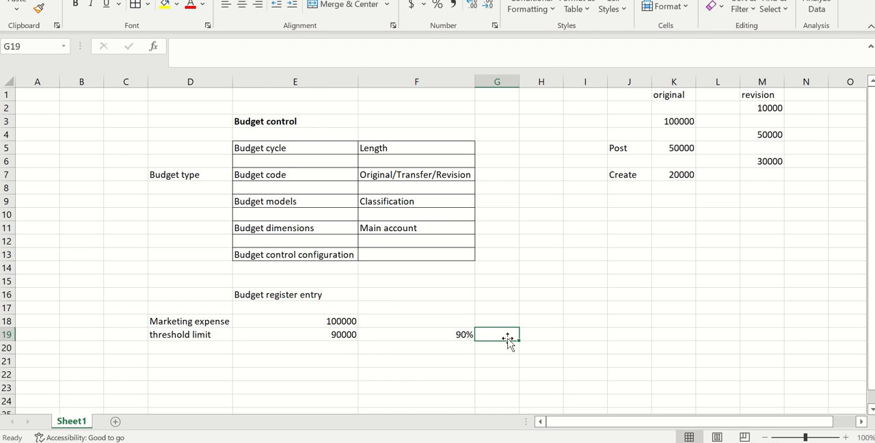
pyautogui.write('warning')
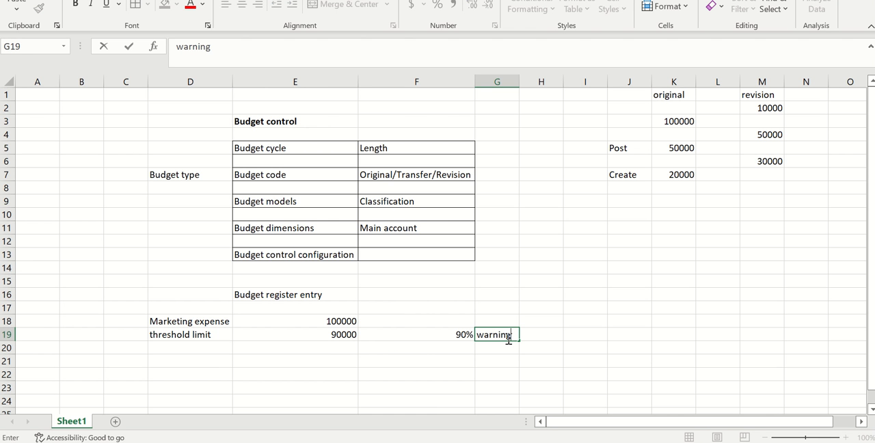
pyautogui.click(400, 377)
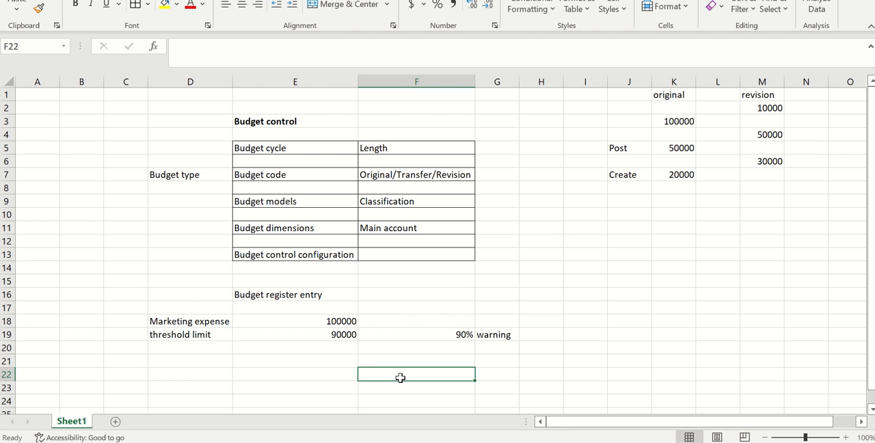
# Step: Add an "exceed" row below the threshold limit, with 100001 in E20 and "restrict" in G20
pyautogui.click(341, 351)
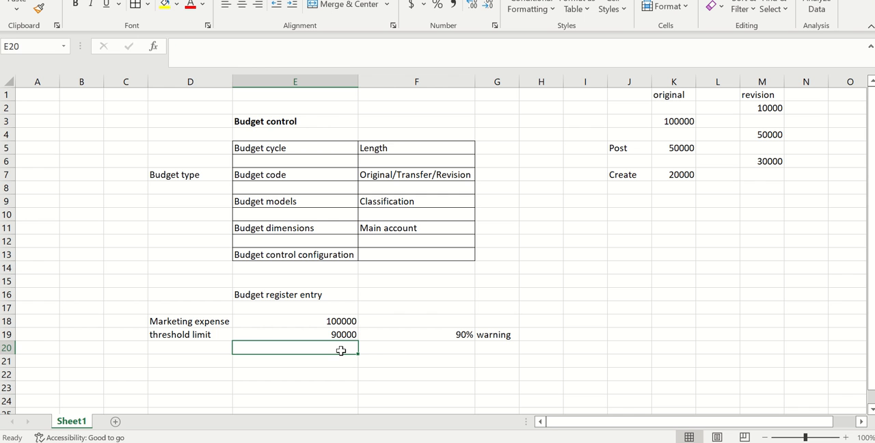
pyautogui.click(210, 345)
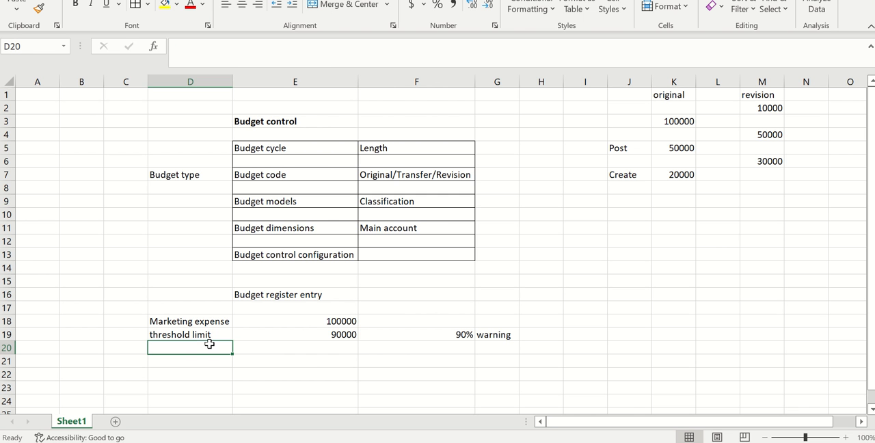
pyautogui.write('exceed')
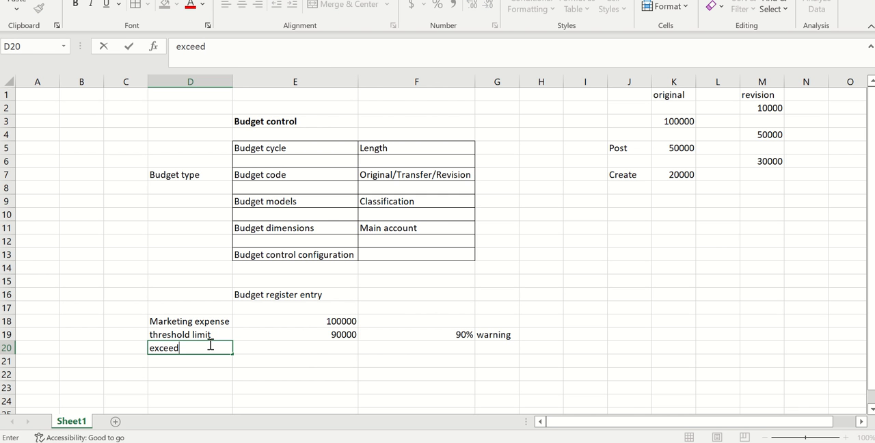
pyautogui.click(321, 351)
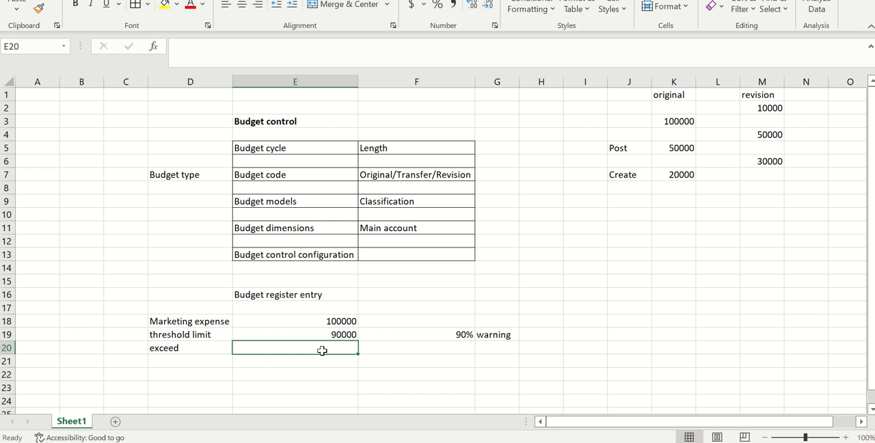
pyautogui.write('100001')
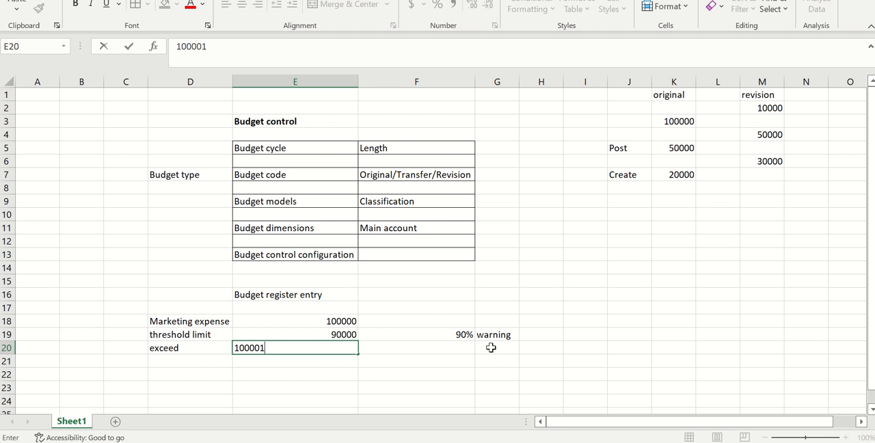
pyautogui.click(491, 347)
pyautogui.write('restrict')
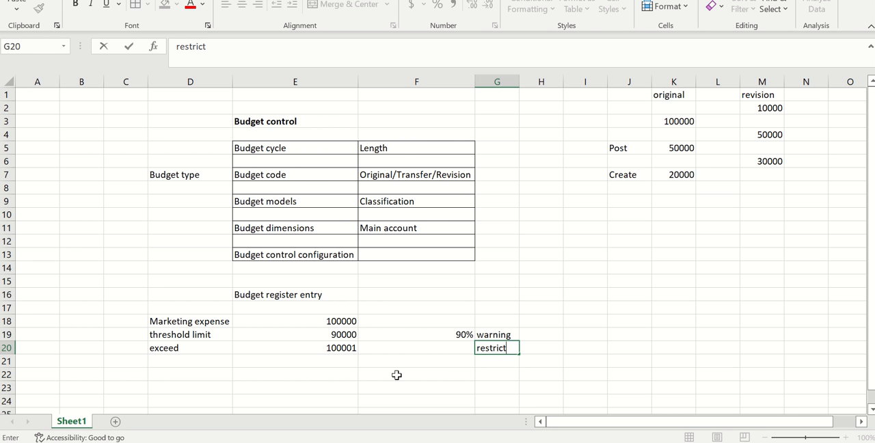
pyautogui.scroll(-1, 397, 374)
pyautogui.click(347, 360)
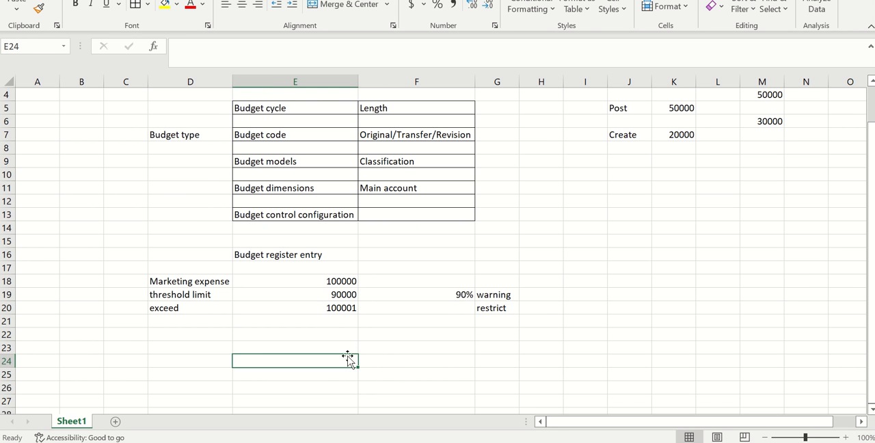
# Step: Switch to Finance and Operations and review the active budget control configuration's parameters, over budget permissions, available funds, and documents and journals
pyautogui.hotkey('alt', 'Tab')
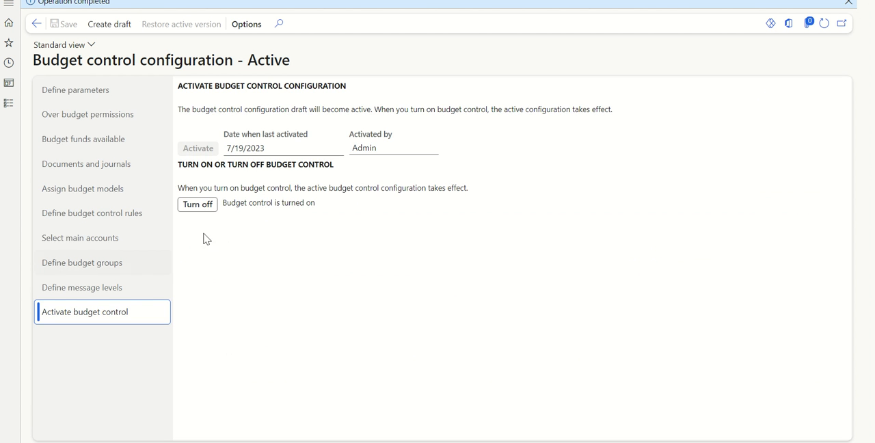
pyautogui.click(106, 94)
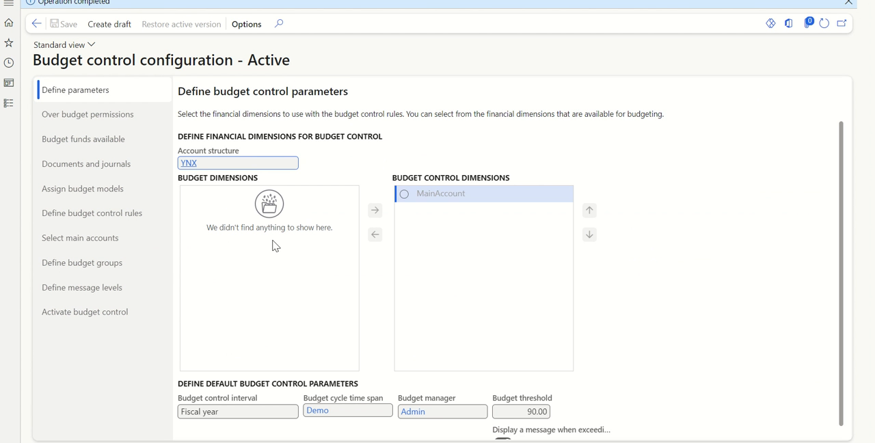
pyautogui.click(94, 123)
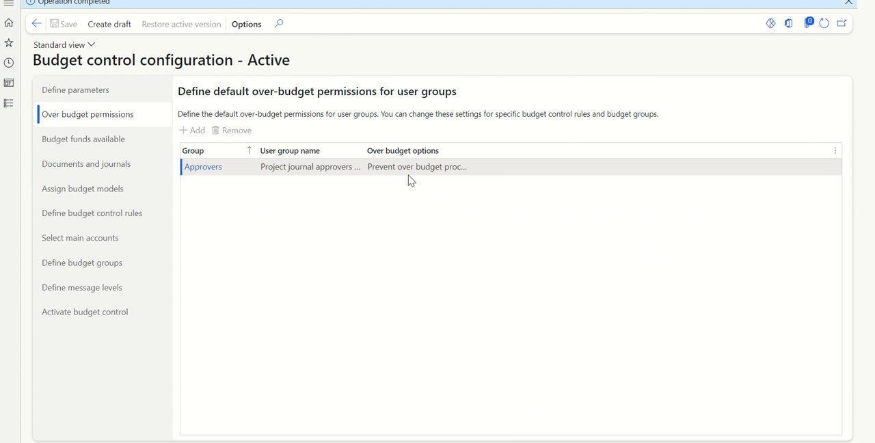
pyautogui.hotkey('alt', 'Tab')
pyautogui.click(320, 305)
pyautogui.hotkey('alt', 'Tab')
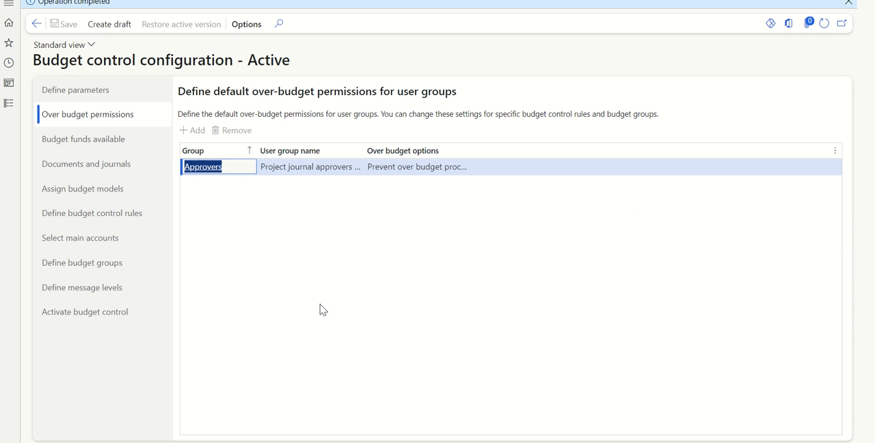
pyautogui.click(106, 149)
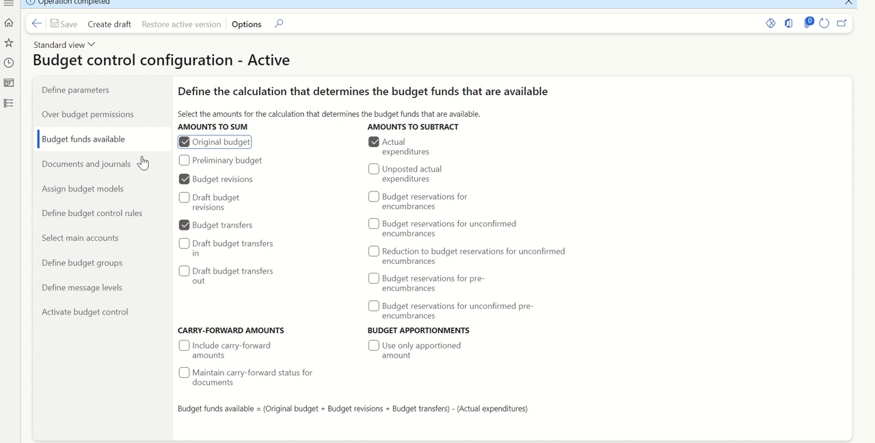
pyautogui.click(105, 169)
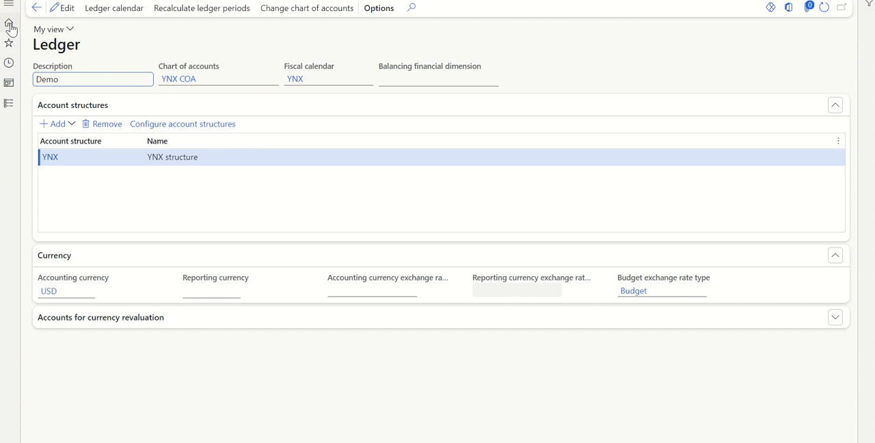
# Step: Return to the home page and open General journals from the General ledger module's journal entries
pyautogui.click(10, 26)
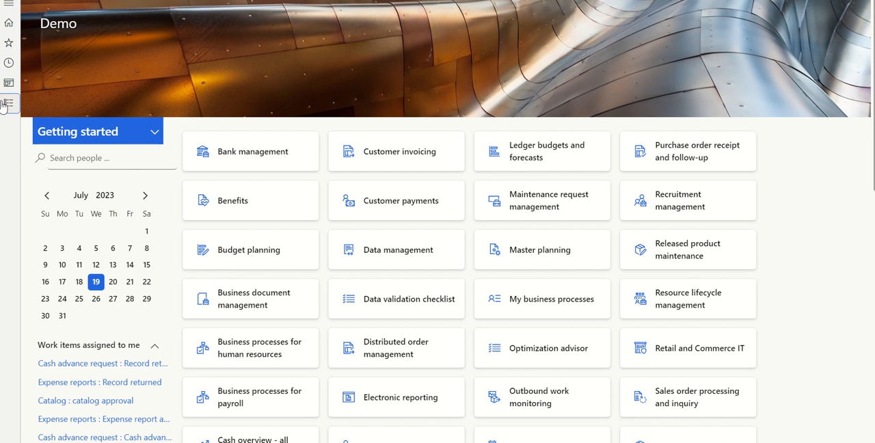
pyautogui.click(9, 103)
pyautogui.moveTo(125, 164); pyautogui.dragTo(135, 239)
pyautogui.click(52, 243)
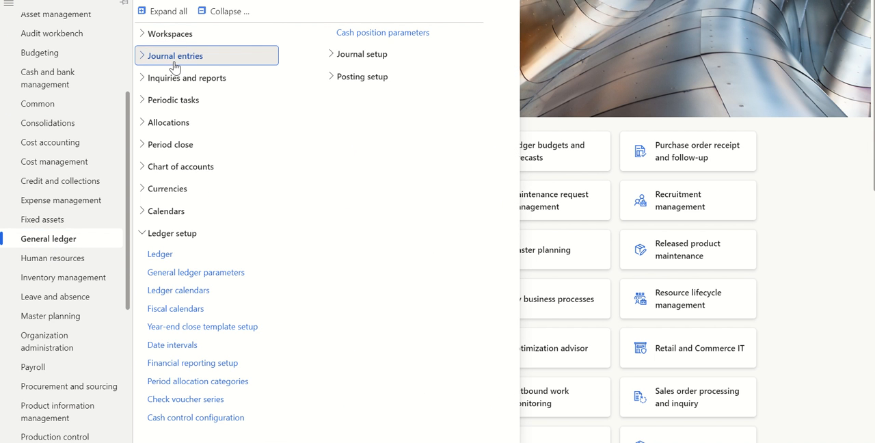
pyautogui.click(174, 58)
pyautogui.click(176, 79)
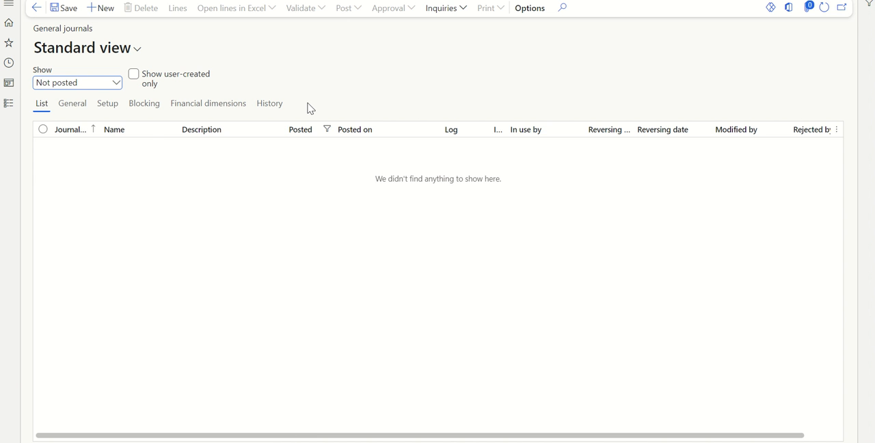
# Step: Create a general journal with the name GJ (Daily journals) and open its voucher lines
pyautogui.click(104, 9)
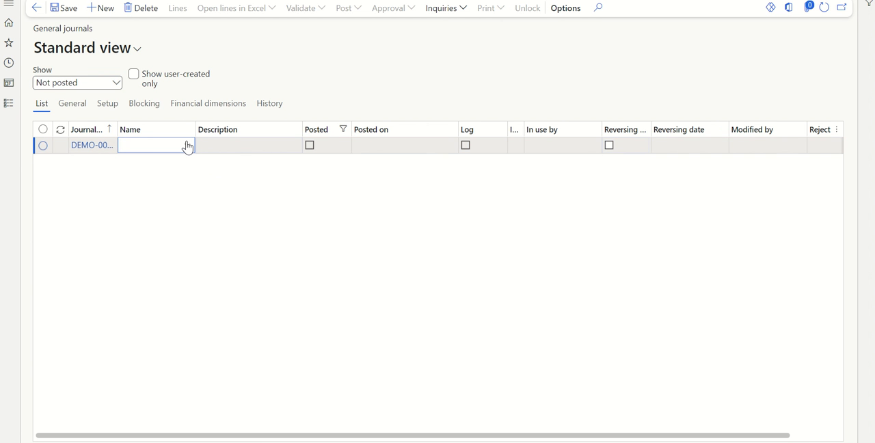
pyautogui.click(186, 145)
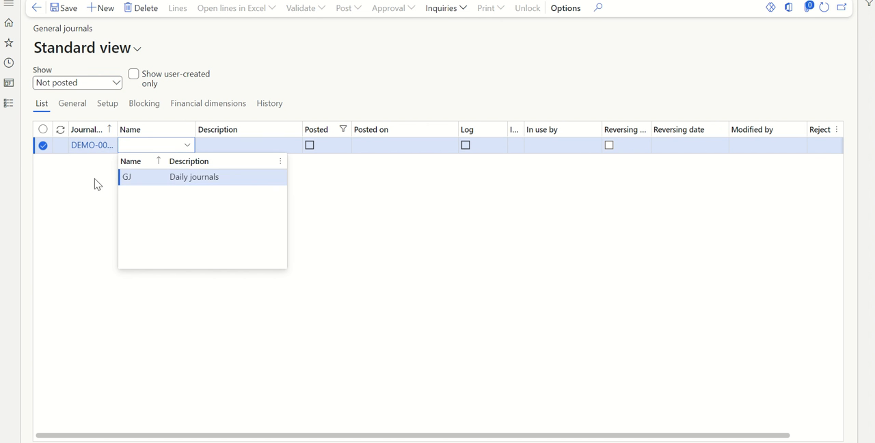
pyautogui.click(89, 148)
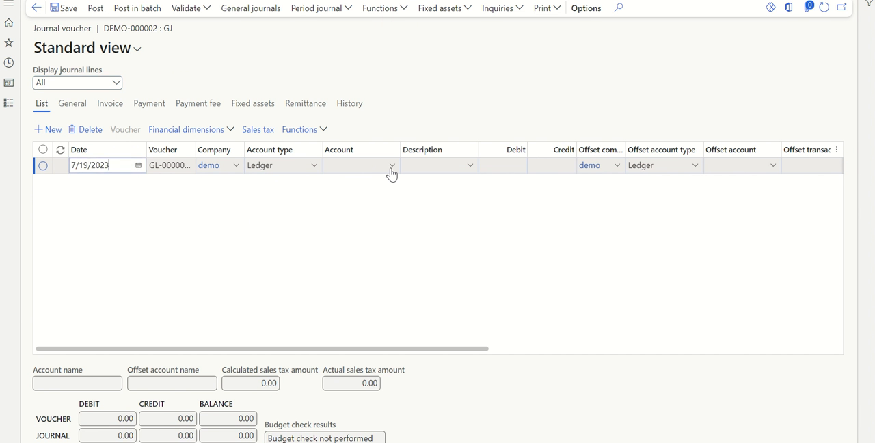
# Step: Fill the journal line with marketing expense account 30003, a debit of 50,000 and cash account 10000 as offset account
pyautogui.click(391, 171)
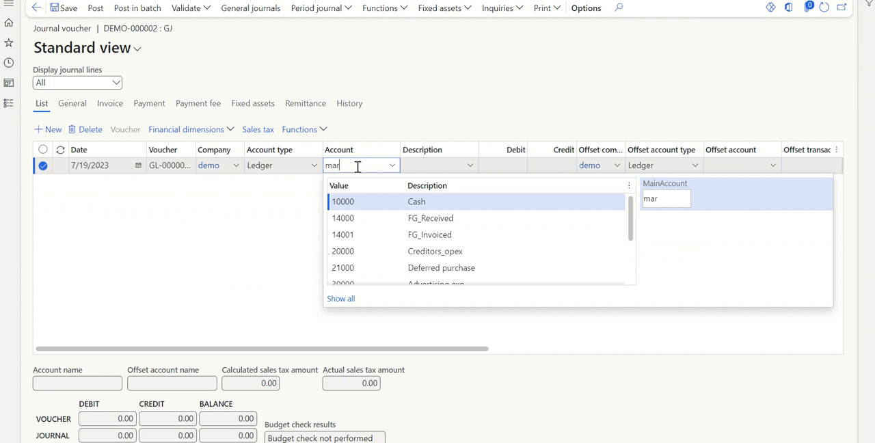
pyautogui.click(414, 202)
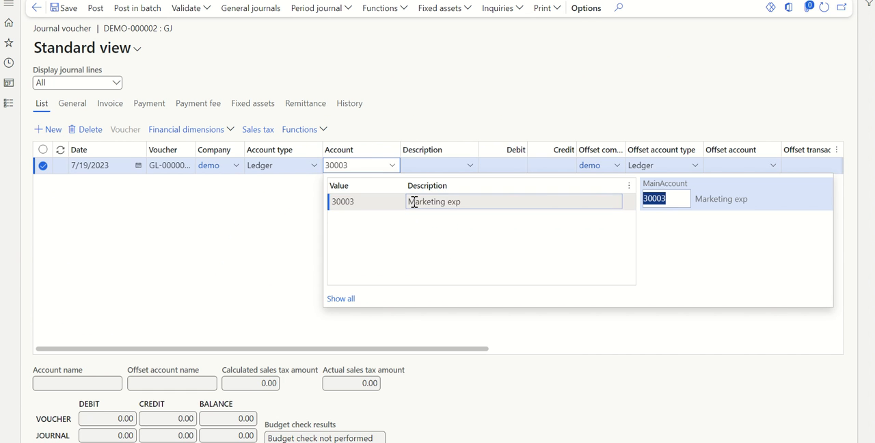
pyautogui.click(511, 167)
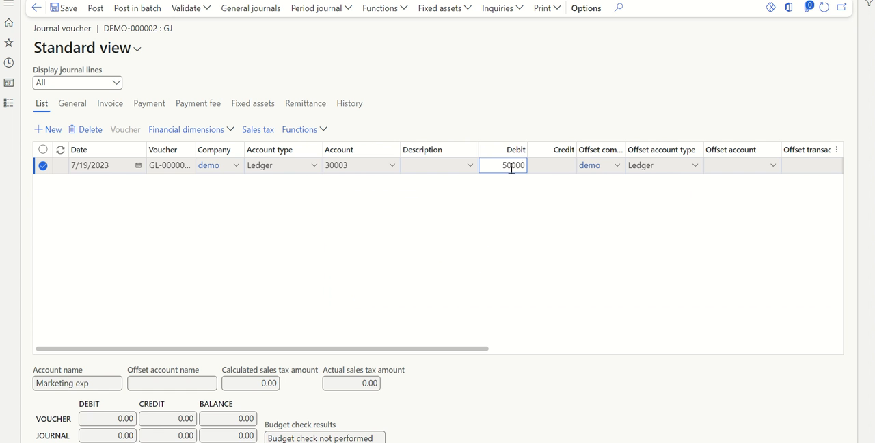
pyautogui.click(527, 232)
pyautogui.click(774, 167)
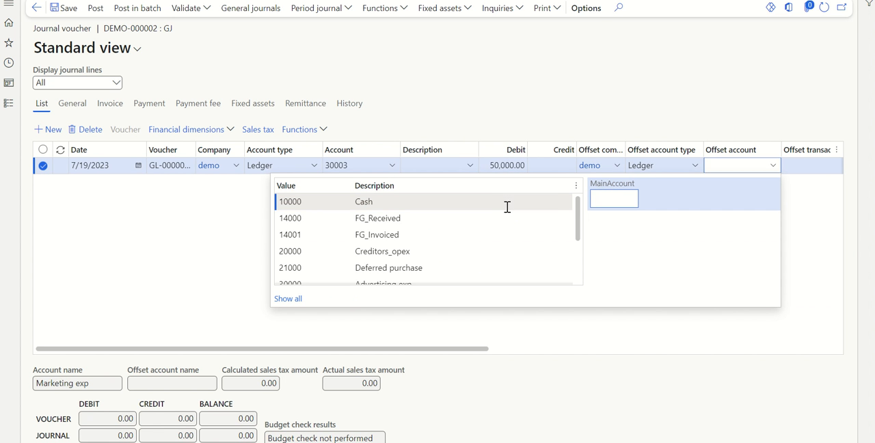
pyautogui.click(506, 203)
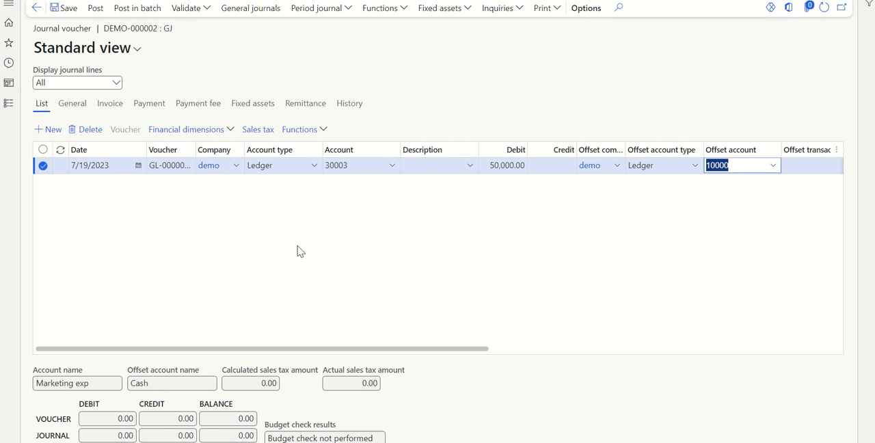
# Step: Save the 50,000 marketing expense journal, check its budget check results, and post it
pyautogui.click(73, 8)
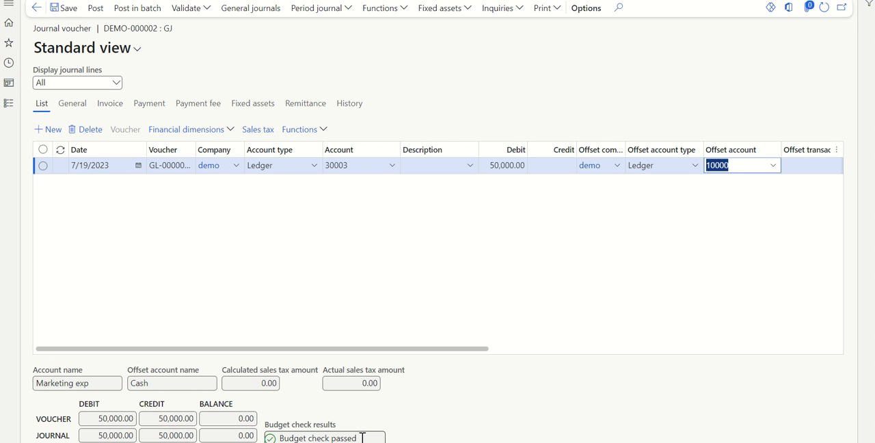
pyautogui.moveTo(362, 437); pyautogui.dragTo(269, 437)
pyautogui.click(361, 295)
pyautogui.click(95, 7)
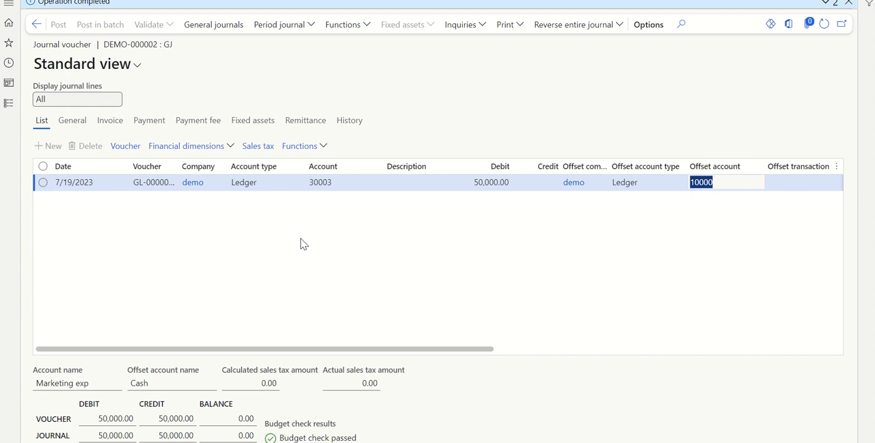
# Step: Switch to the Excel budget sheet and enter 50000 in cell K17
pyautogui.hotkey('alt', 'Tab')
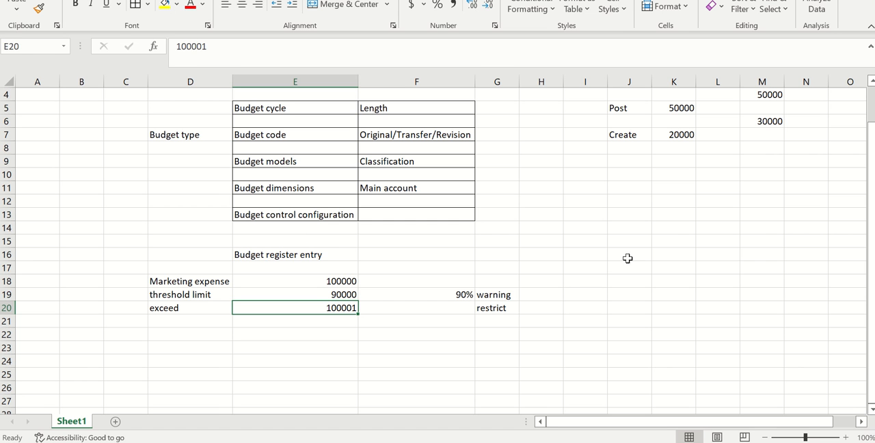
pyautogui.click(674, 268)
pyautogui.write('50000')
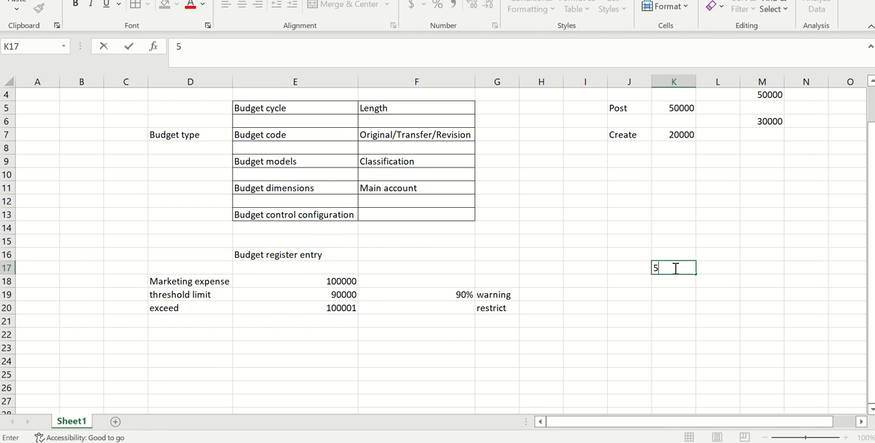
pyautogui.click(615, 353)
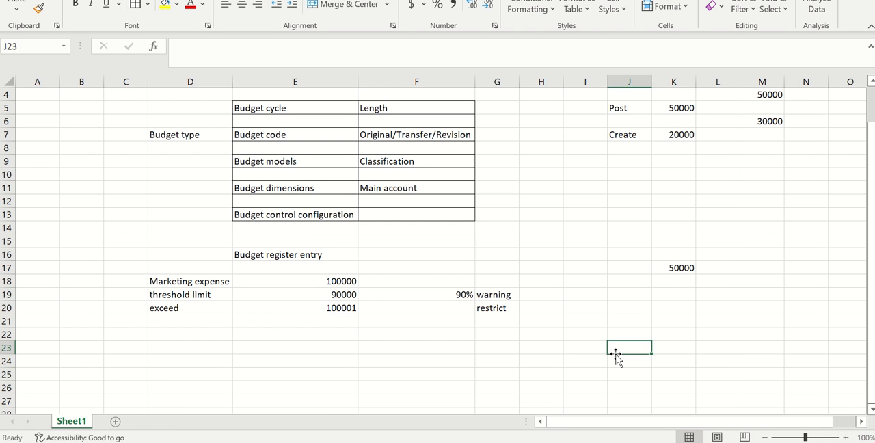
pyautogui.click(728, 275)
# Step: Switch to Finance and Operations and examine the budget funds available formula in the active budget control configuration, including actual expenditures
pyautogui.hotkey('alt', 'Tab')
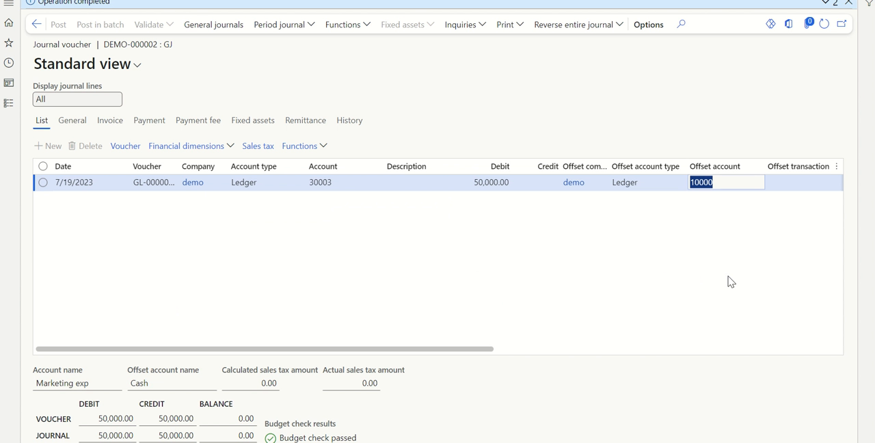
pyautogui.click(48, 0)
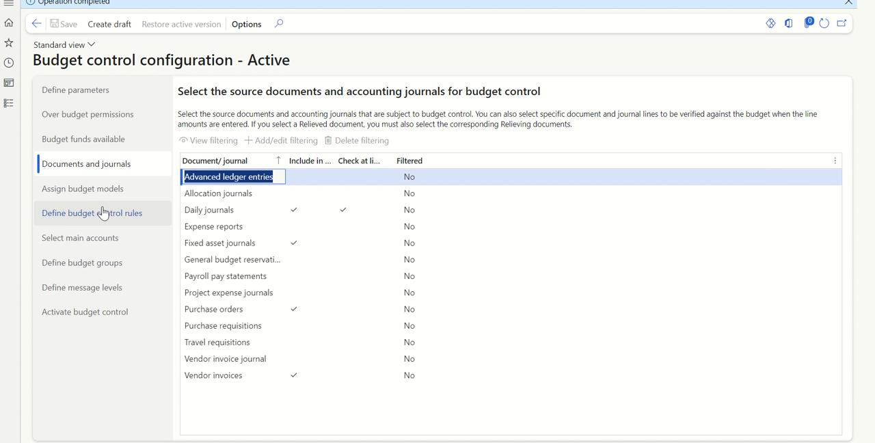
pyautogui.click(93, 135)
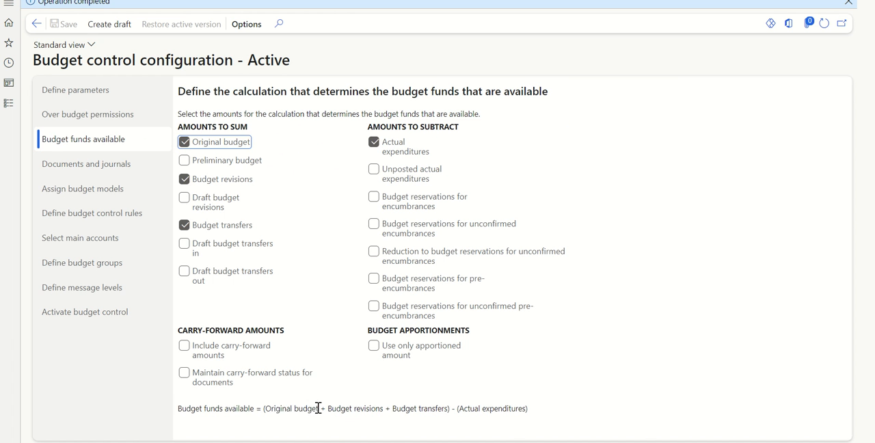
pyautogui.moveTo(318, 408); pyautogui.dragTo(270, 407)
pyautogui.click(384, 423)
pyautogui.moveTo(460, 408); pyautogui.dragTo(529, 408)
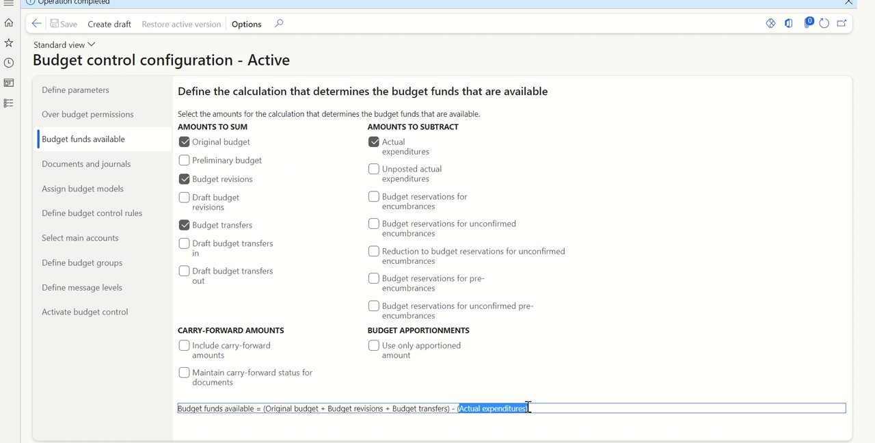
pyautogui.click(508, 415)
# Step: Switch to Excel and compare the amount in K17 with the threshold limit row's amount, percentage and warning action
pyautogui.hotkey('alt', 'Tab')
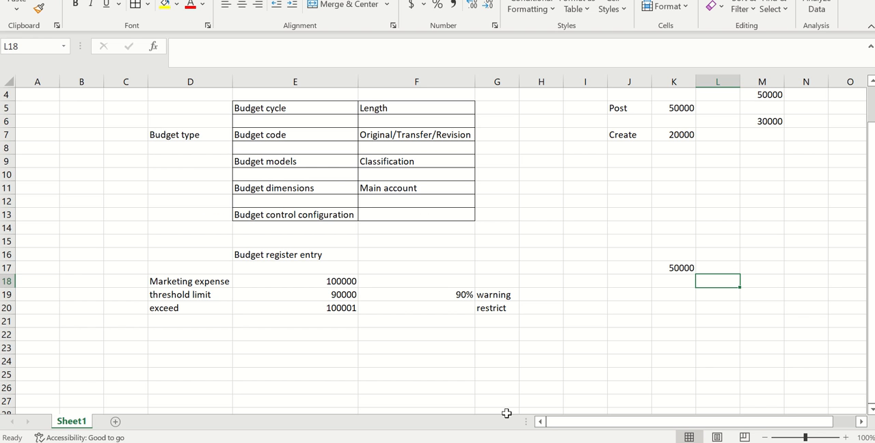
pyautogui.click(668, 267)
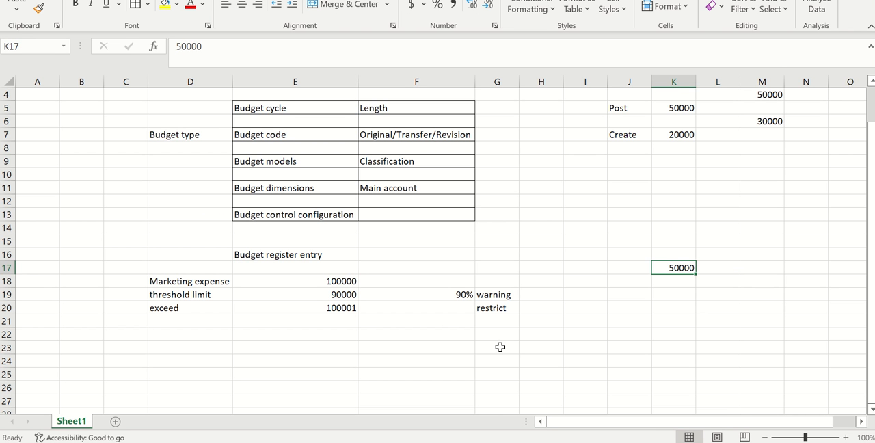
pyautogui.click(400, 360)
pyautogui.click(339, 298)
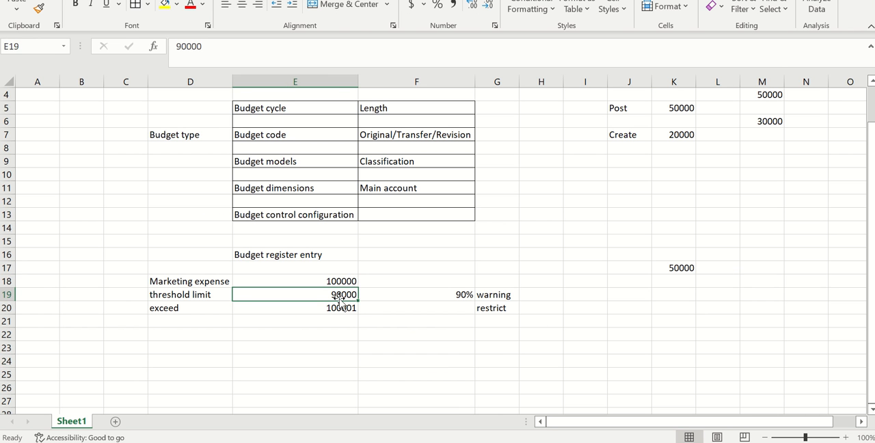
pyautogui.click(510, 297)
pyautogui.click(459, 294)
pyautogui.click(377, 364)
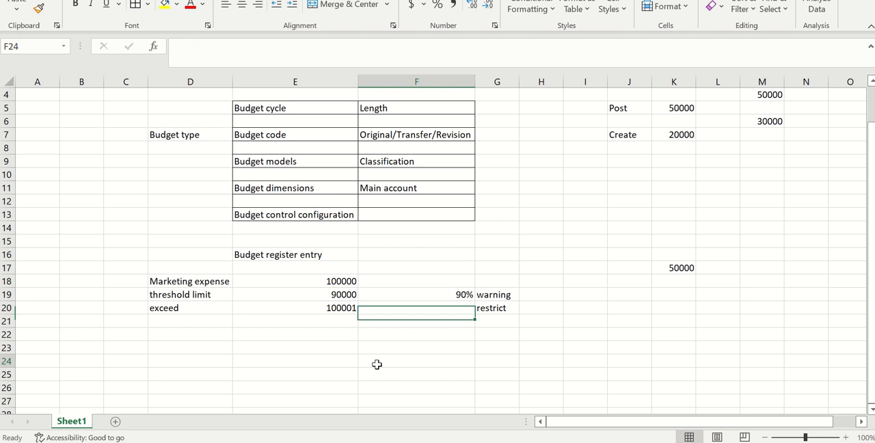
# Step: Switch to Finance and Operations, create another general journal with the name GJ, and open its voucher lines
pyautogui.hotkey('alt', 'Tab')
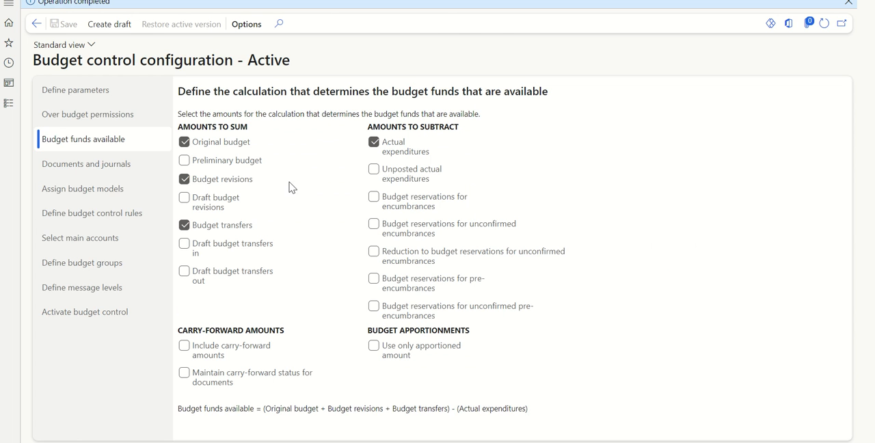
pyautogui.hotkey('ctrl', 'Tab')
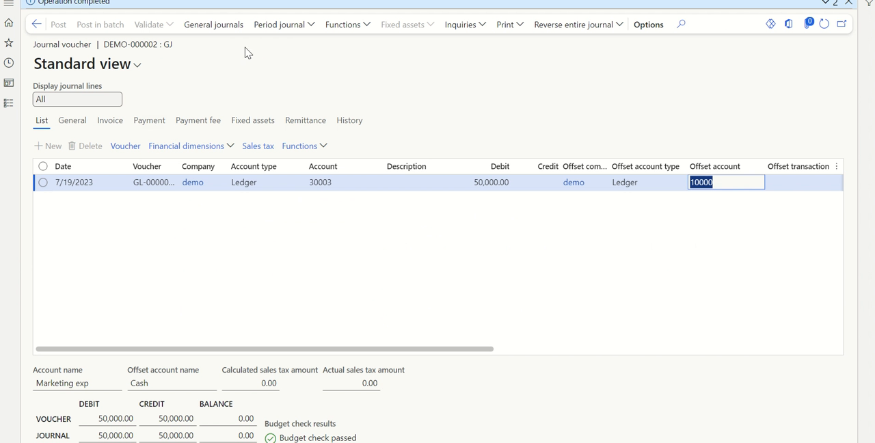
pyautogui.click(42, 26)
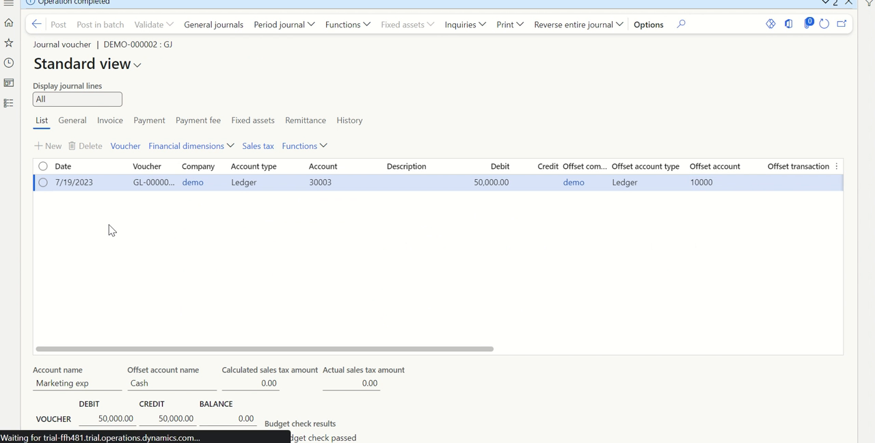
pyautogui.click(110, 9)
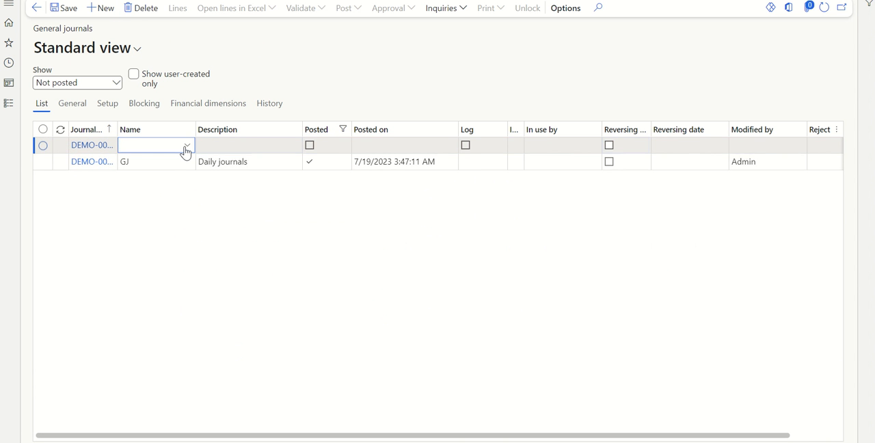
pyautogui.click(185, 149)
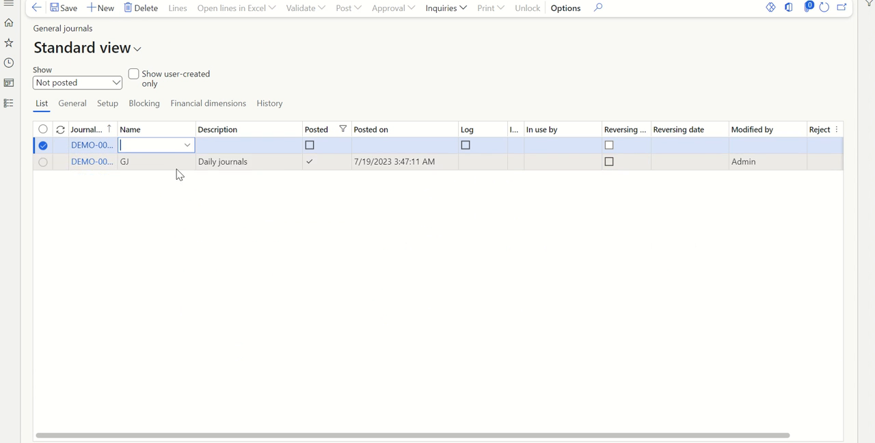
pyautogui.click(83, 146)
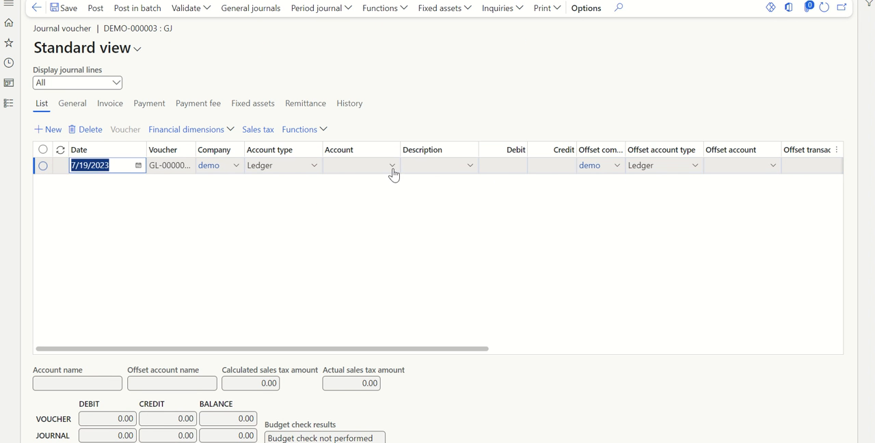
# Step: Fill the new journal line with marketing expense account 30003, a debit of 41,000 and cash account 10000 as offset account
pyautogui.click(392, 168)
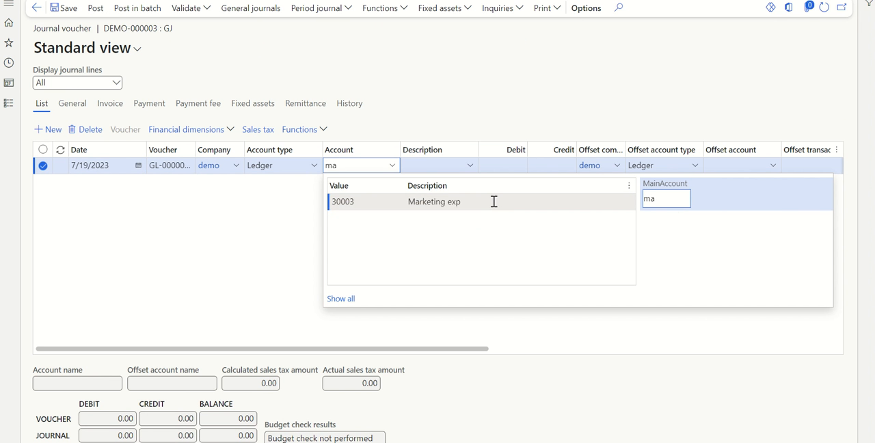
pyautogui.click(494, 202)
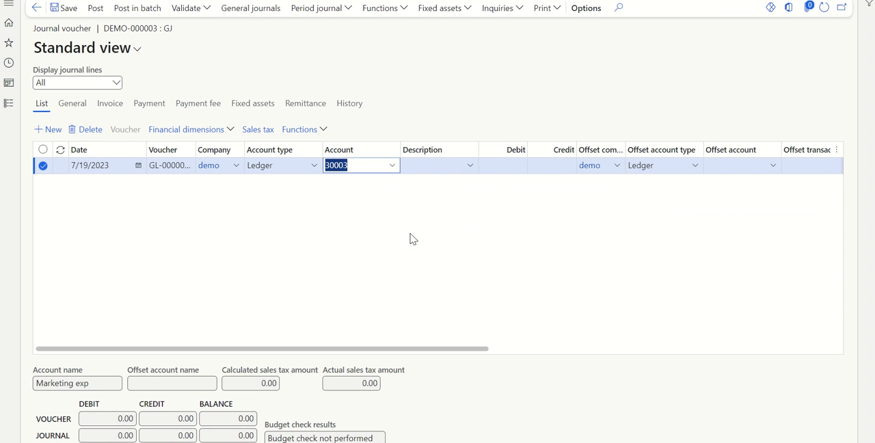
pyautogui.click(516, 166)
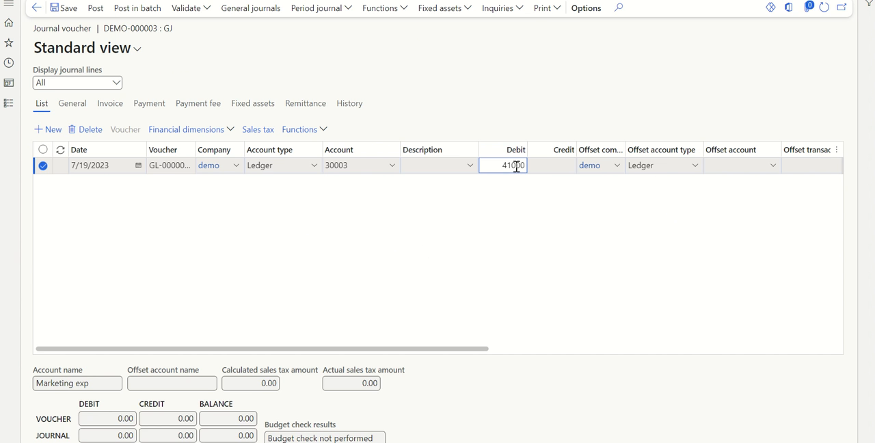
pyautogui.click(478, 238)
pyautogui.hotkey('alt', 'Tab')
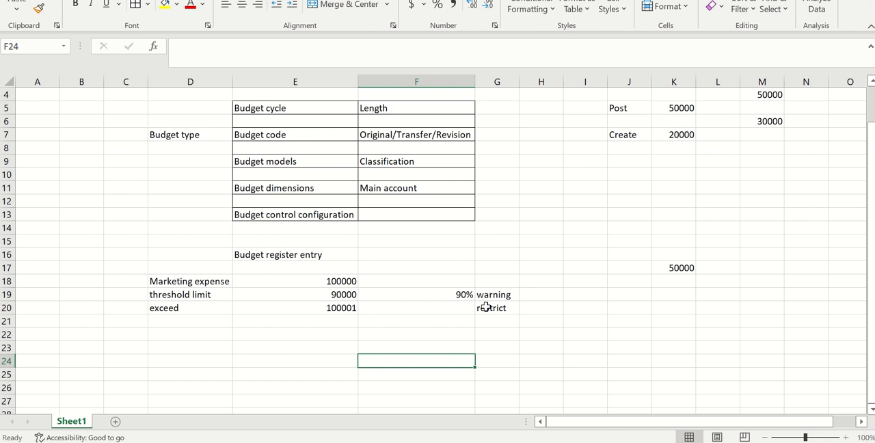
pyautogui.hotkey('alt', 'Tab')
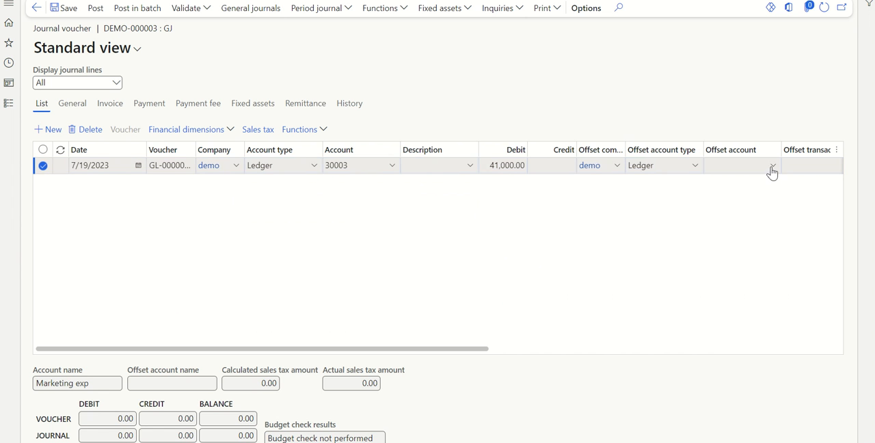
pyautogui.click(772, 171)
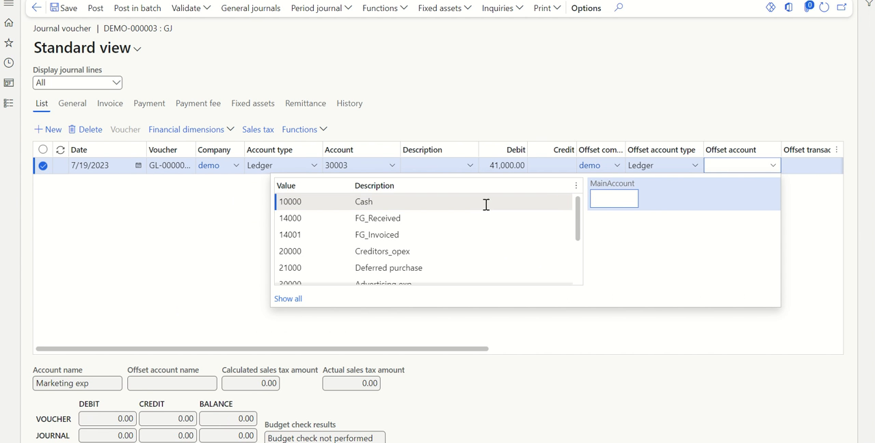
pyautogui.click(486, 204)
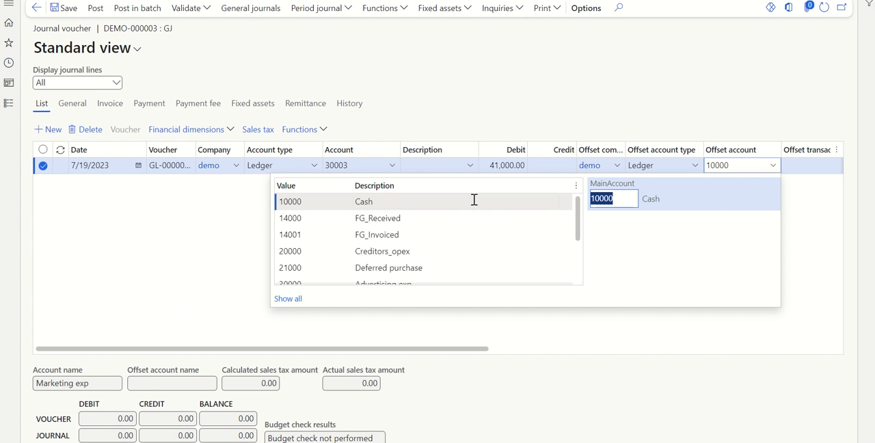
# Step: Save the 41,000 marketing expense journal line to run its budget check
pyautogui.click(73, 12)
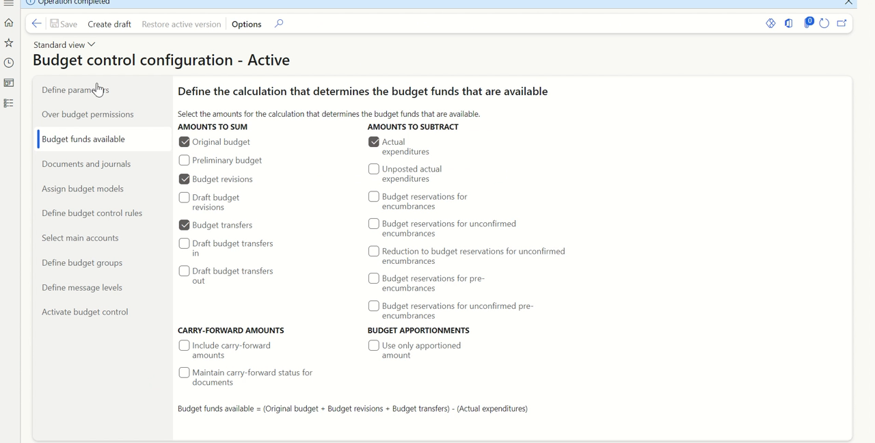
# Step: Examine the budget threshold and the threshold message setting in the active budget control configuration's parameters
pyautogui.click(98, 90)
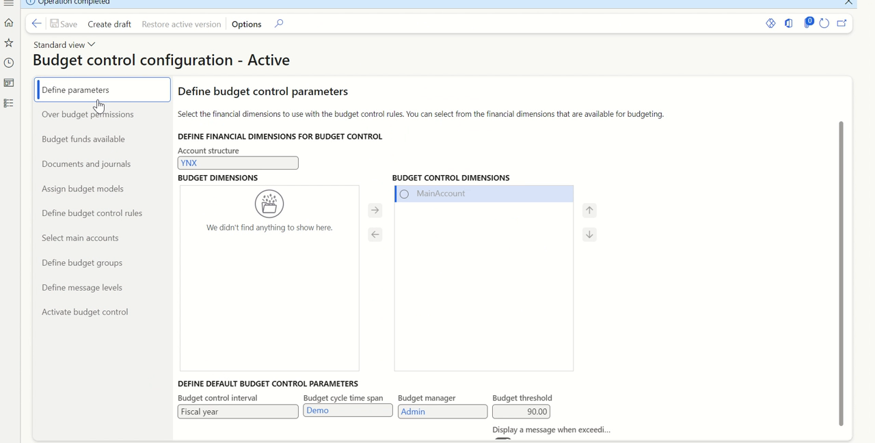
pyautogui.scroll(-1, 647, 356)
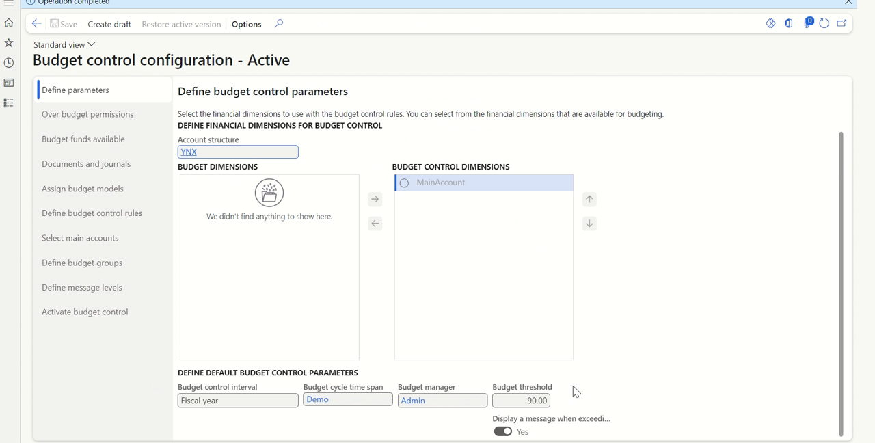
pyautogui.moveTo(560, 404); pyautogui.dragTo(496, 394)
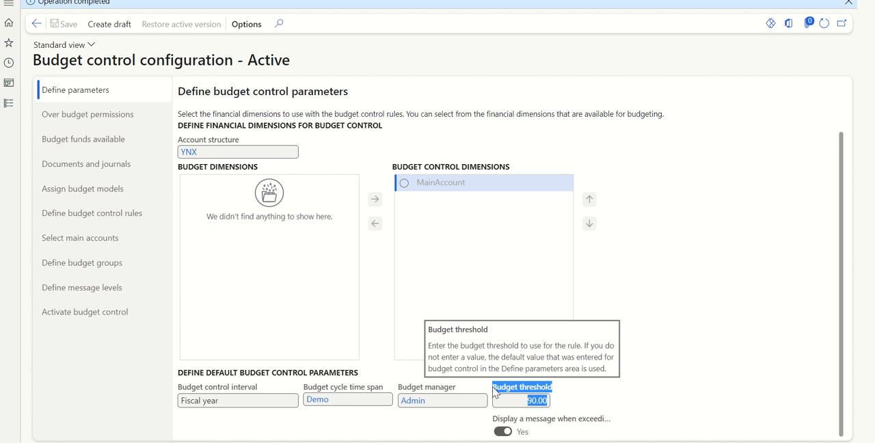
pyautogui.click(632, 360)
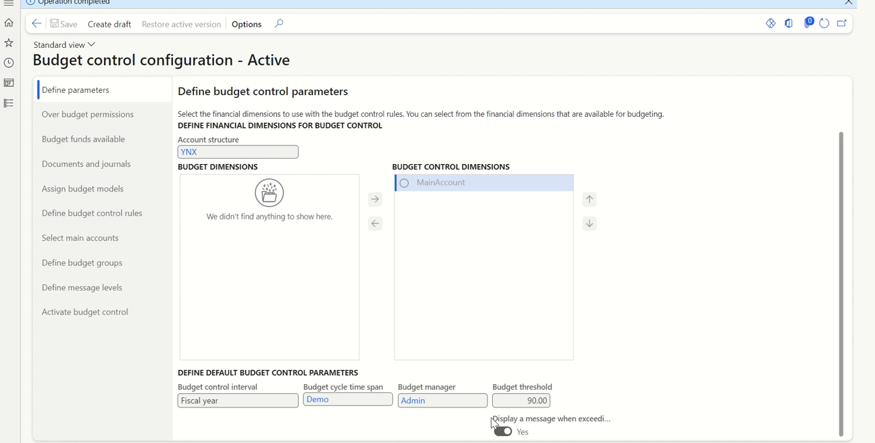
pyautogui.moveTo(492, 422); pyautogui.dragTo(606, 424)
pyautogui.click(632, 279)
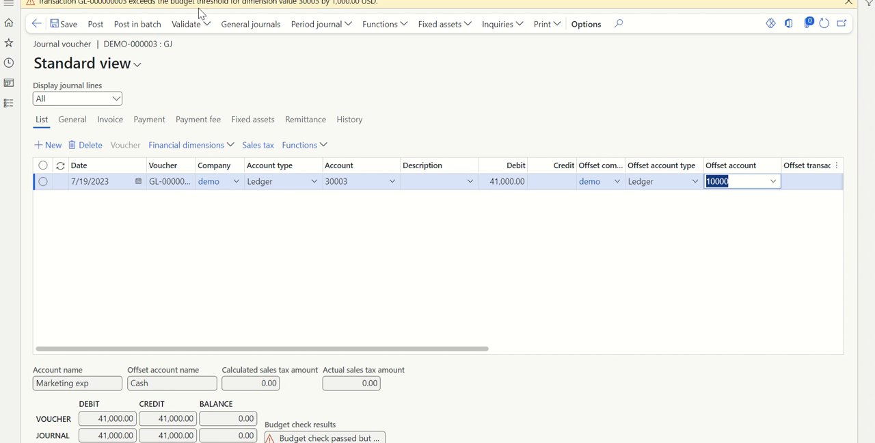
# Step: Post the 41,000 marketing expense journal, review its voucher transactions, and return to the home page
pyautogui.click(140, 227)
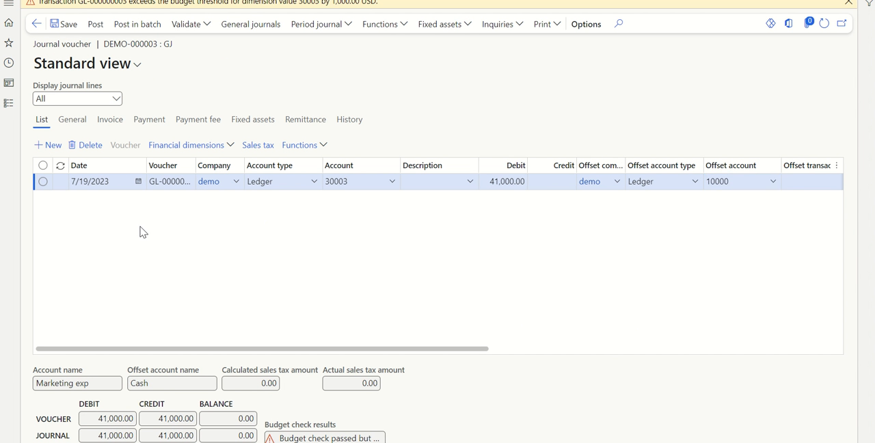
pyautogui.click(95, 24)
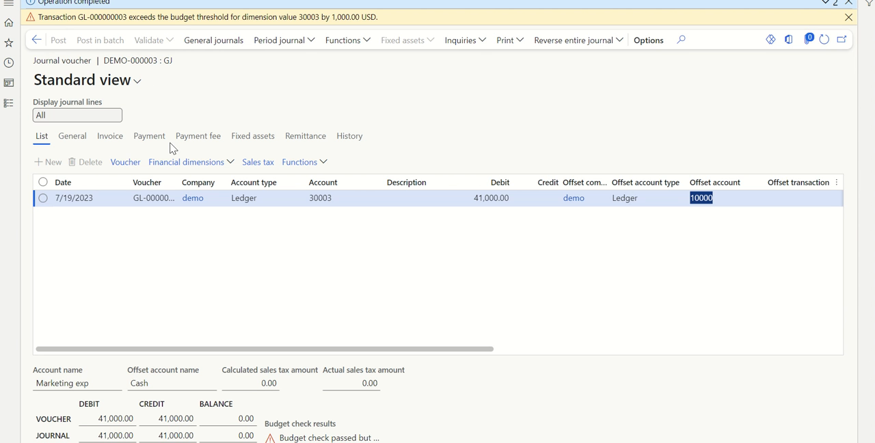
pyautogui.click(130, 162)
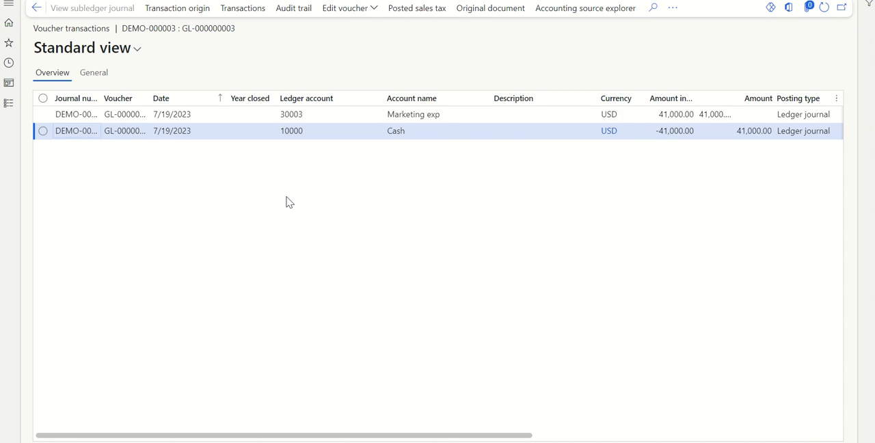
pyautogui.click(9, 22)
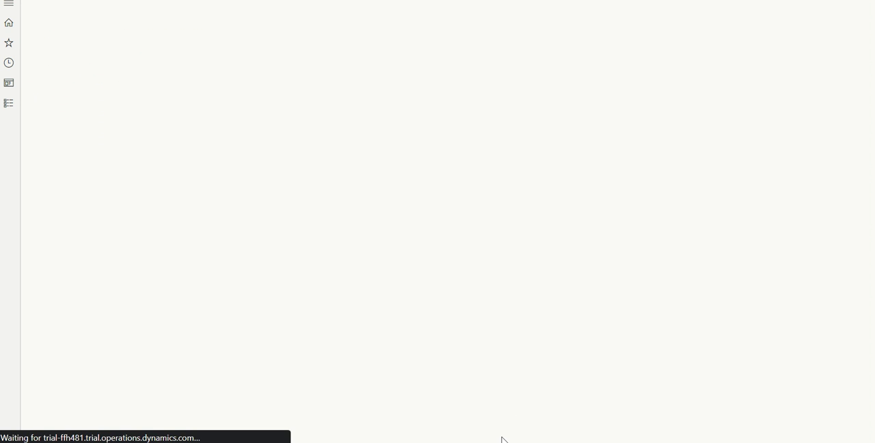
# Step: Switch to Excel, enter 41000 in K18 below the first expense amount, and check the sum of K17:K18
pyautogui.hotkey('alt', 'Tab')
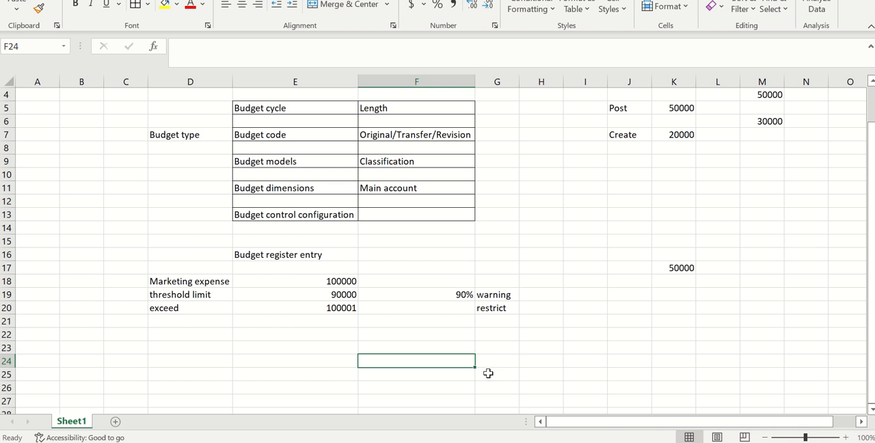
pyautogui.click(684, 286)
pyautogui.write('410')
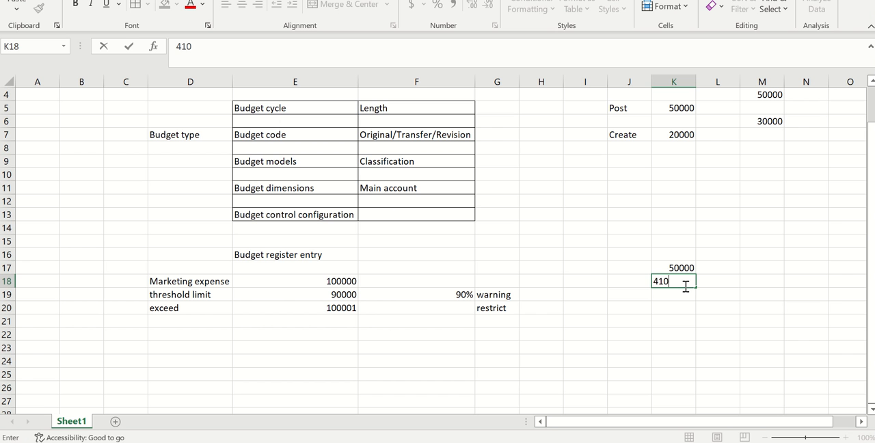
pyautogui.write('00')
pyautogui.click(652, 340)
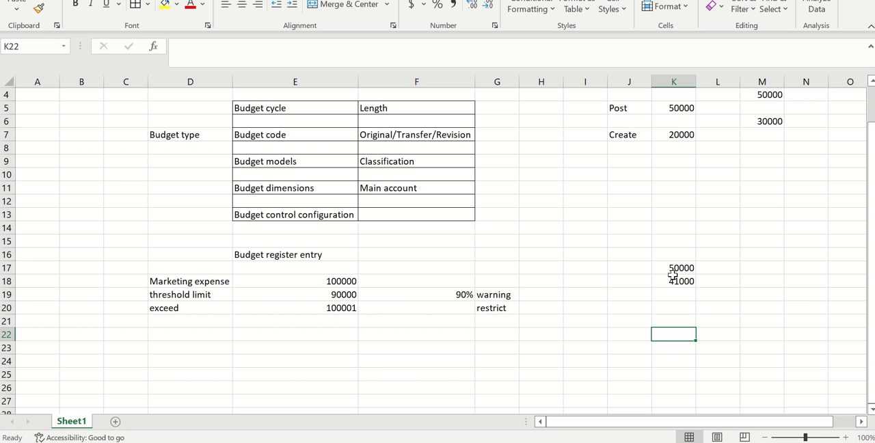
pyautogui.moveTo(674, 268); pyautogui.dragTo(674, 277)
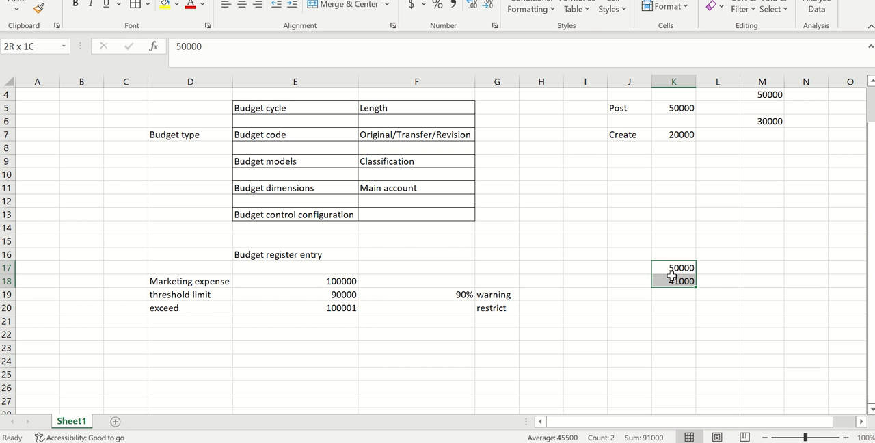
pyautogui.click(636, 321)
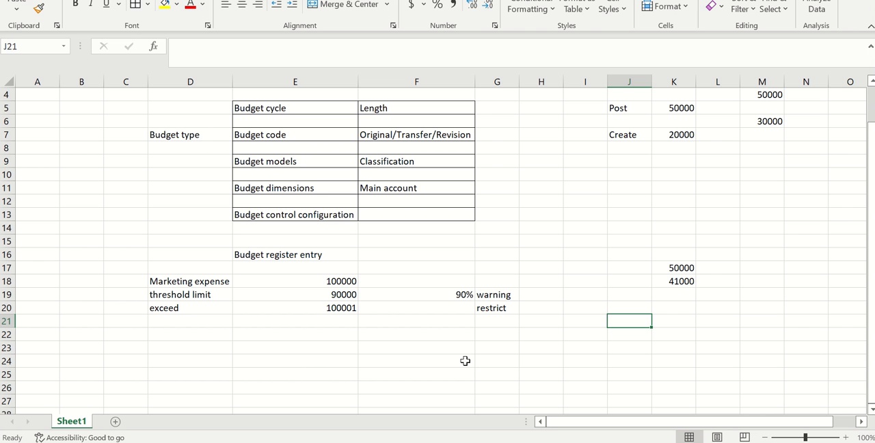
# Step: Compare the exceed row's restrict action with the default over budget permissions in the Finance and Operations budget control configuration
pyautogui.click(199, 311)
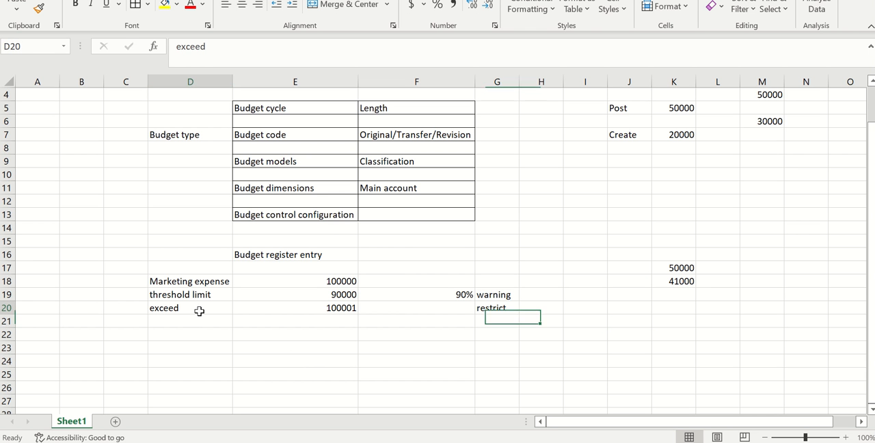
pyautogui.click(478, 309)
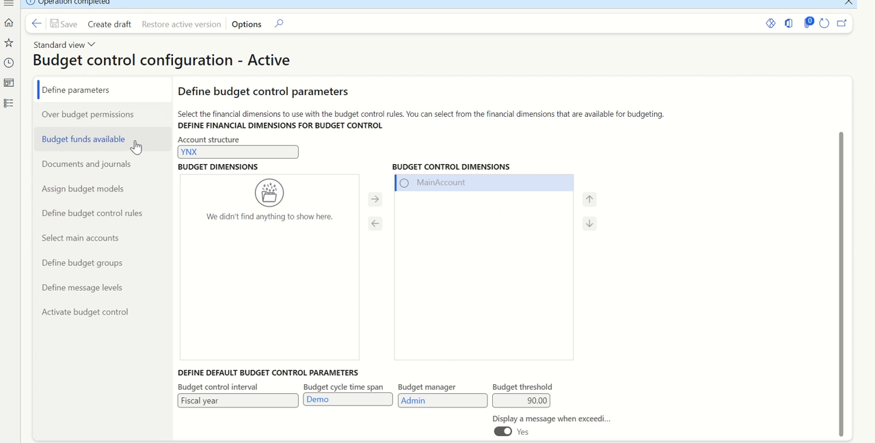
pyautogui.click(105, 127)
pyautogui.click(411, 246)
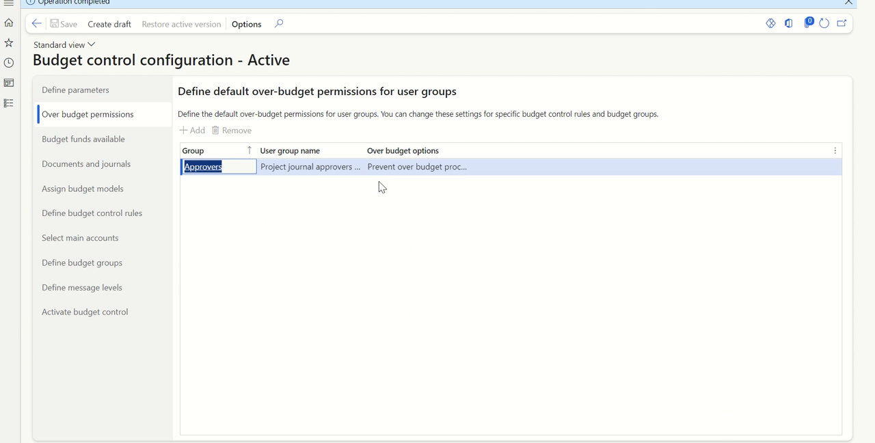
# Step: Switch to Excel and enter 10000 in K19 as the third marketing expense amount
pyautogui.hotkey('alt', 'Tab')
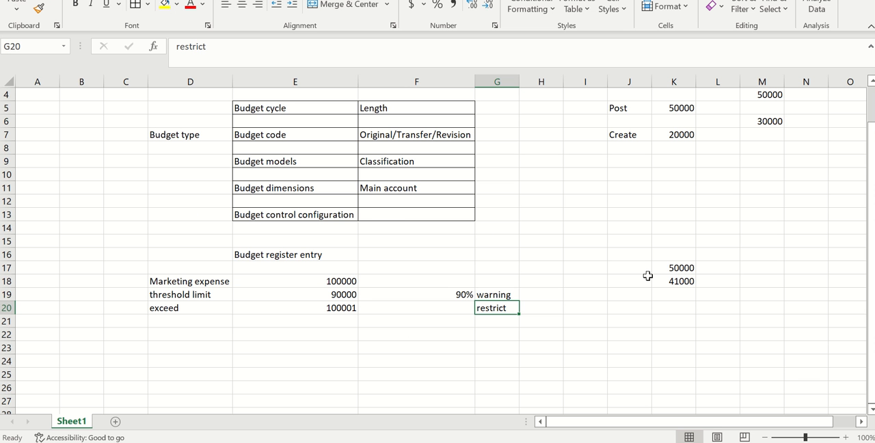
pyautogui.click(670, 295)
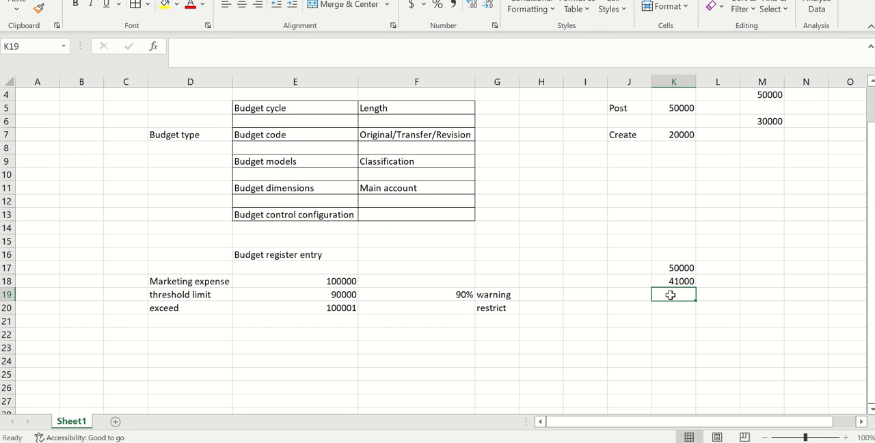
pyautogui.write('10000')
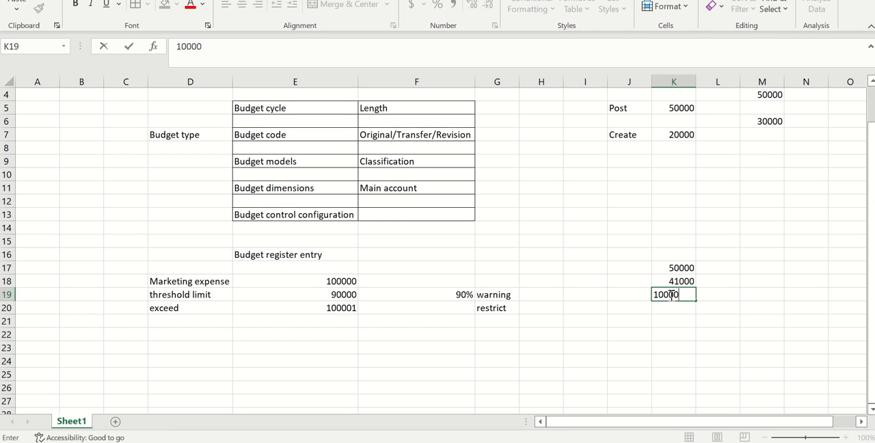
pyautogui.click(641, 351)
# Step: Switch to Finance and Operations, create a general journal named GJ for the third expense, and open its voucher lines
pyautogui.hotkey('alt', 'Tab')
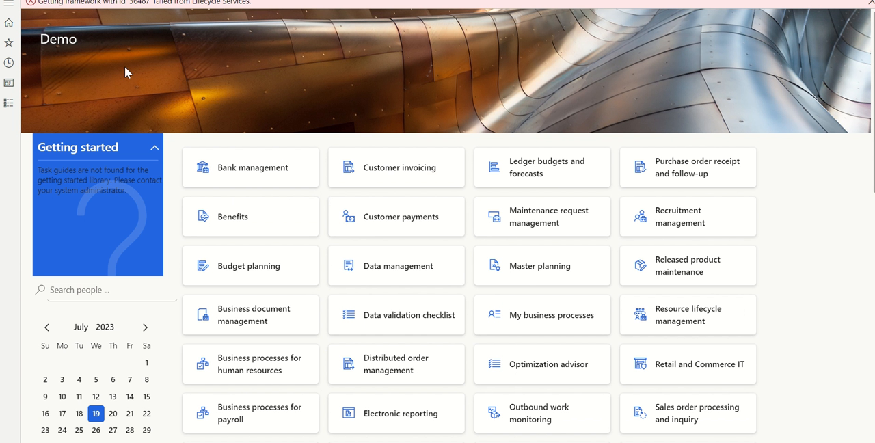
pyautogui.click(9, 104)
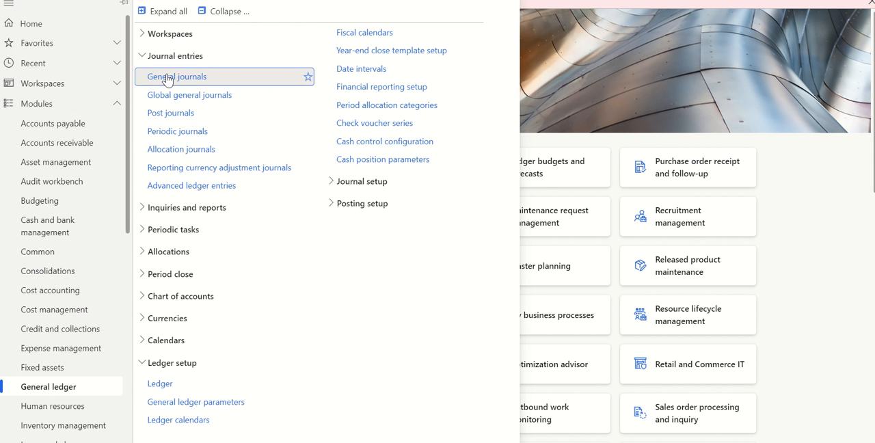
pyautogui.click(166, 78)
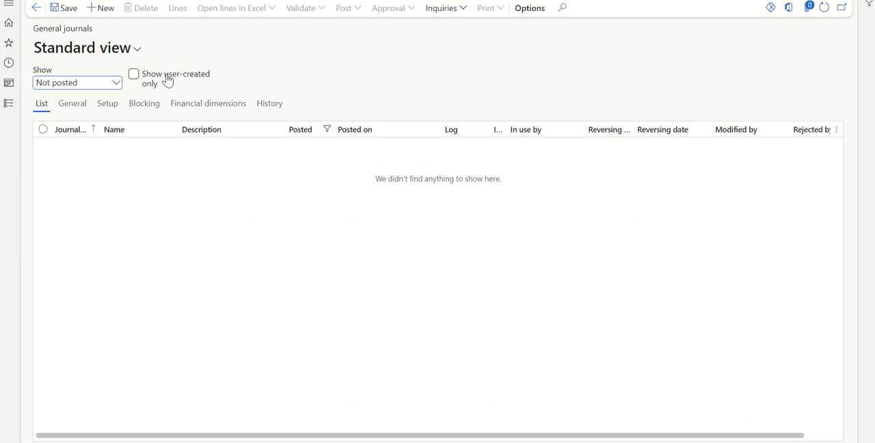
pyautogui.click(106, 12)
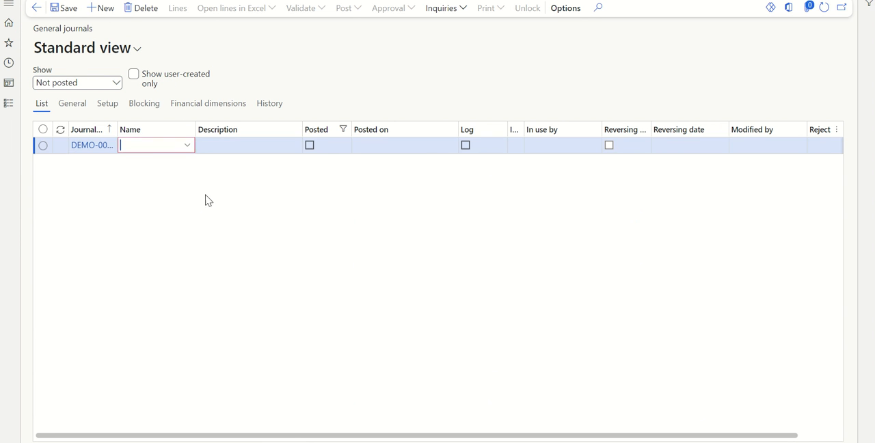
pyautogui.click(190, 152)
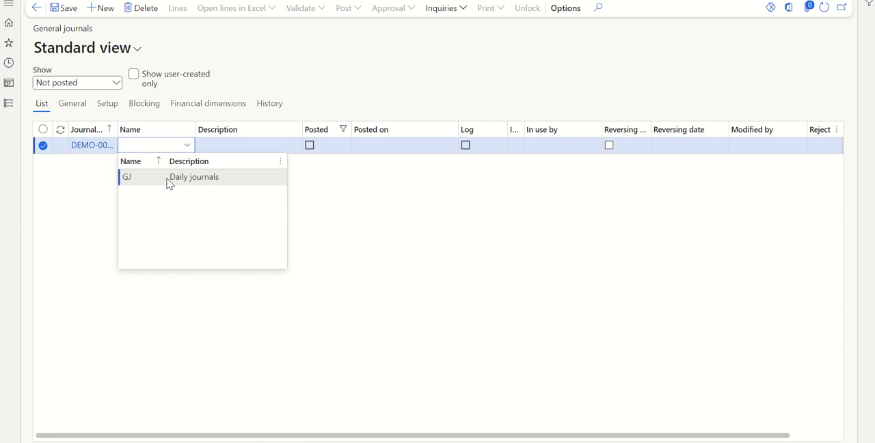
pyautogui.click(87, 151)
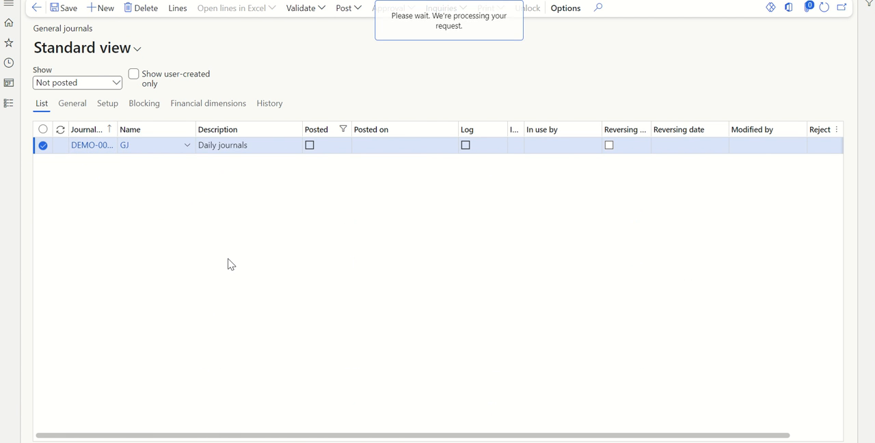
# Step: Fill the journal line with marketing expense account 30003, a debit of 10,000 and cash offset account 10000, and save it
pyautogui.click(391, 168)
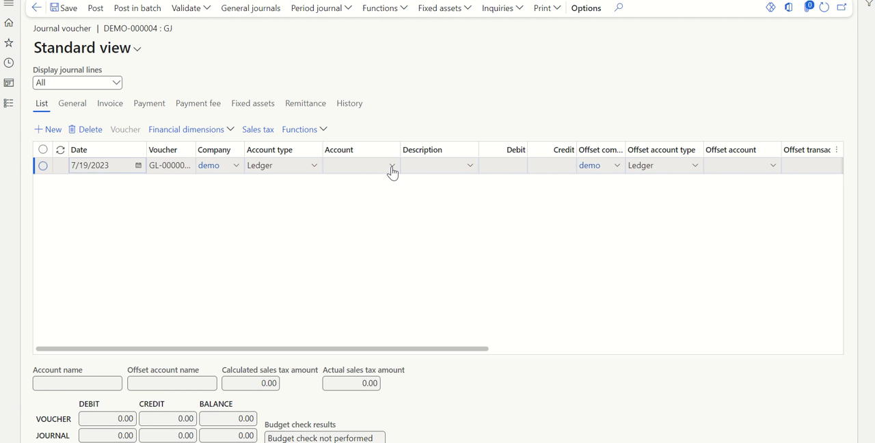
pyautogui.click(677, 206)
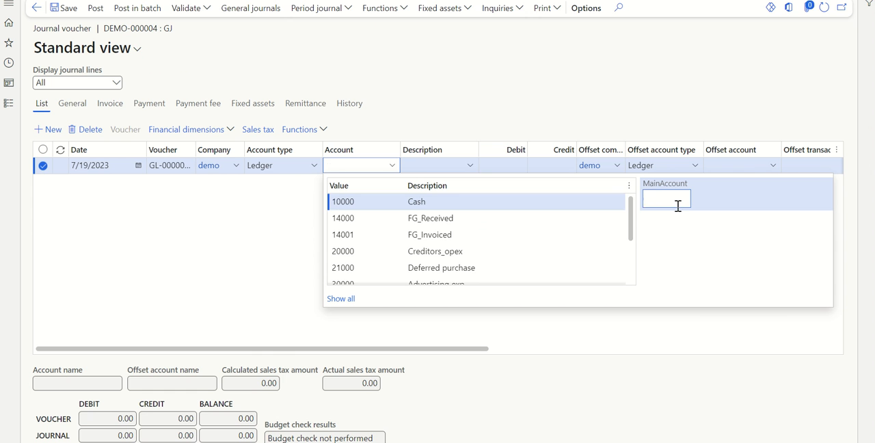
pyautogui.click(570, 204)
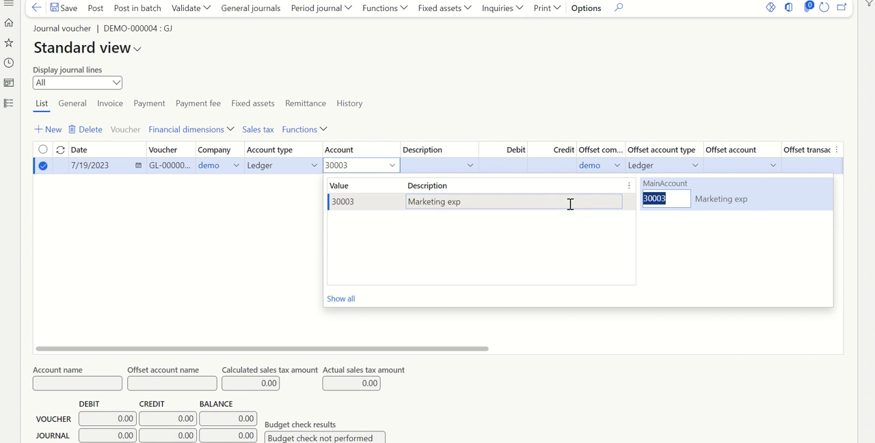
pyautogui.click(507, 170)
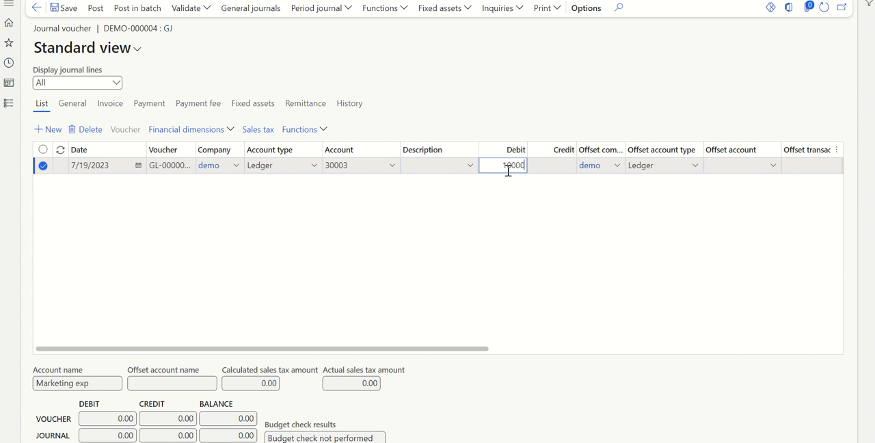
pyautogui.click(773, 166)
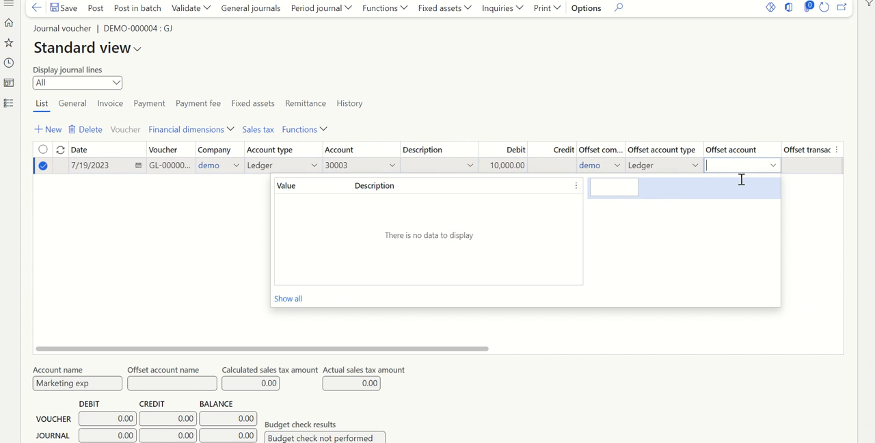
pyautogui.click(625, 196)
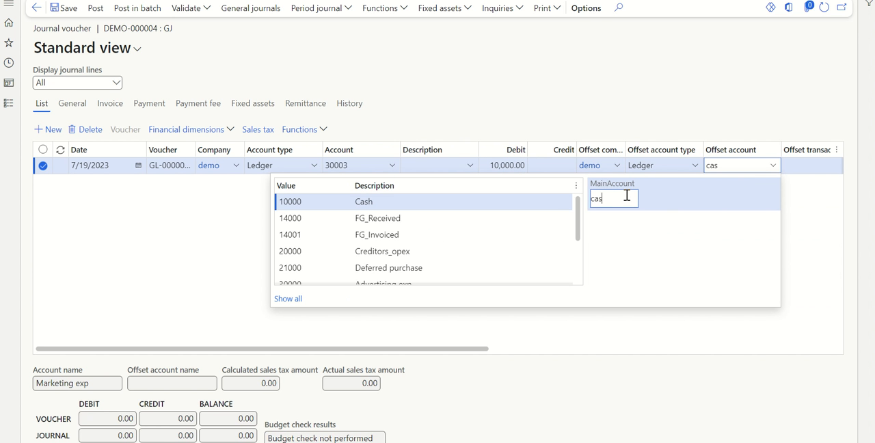
pyautogui.click(549, 205)
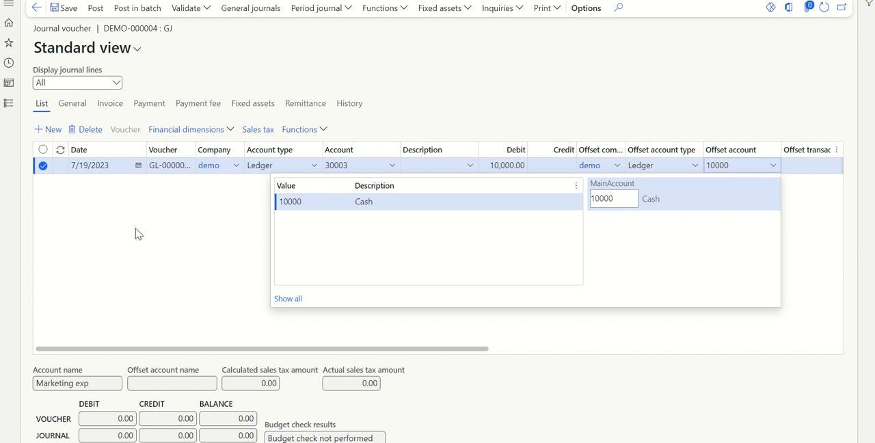
pyautogui.click(70, 8)
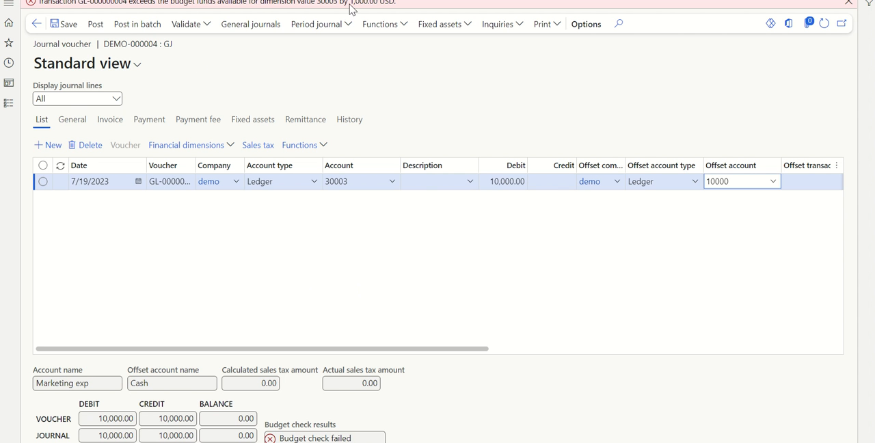
# Step: Switch to Excel, total the marketing expenses in K17:K19 to compare with the exceed limit, and return to the Finance and Operations journal
pyautogui.hotkey('alt', 'Tab')
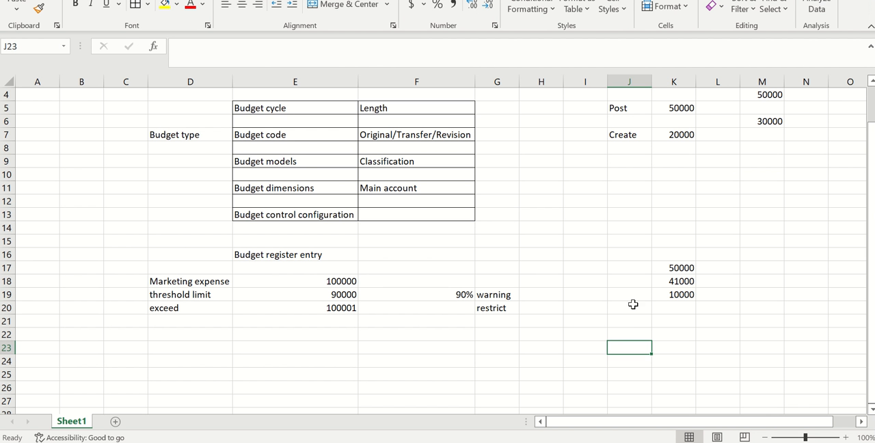
pyautogui.click(660, 320)
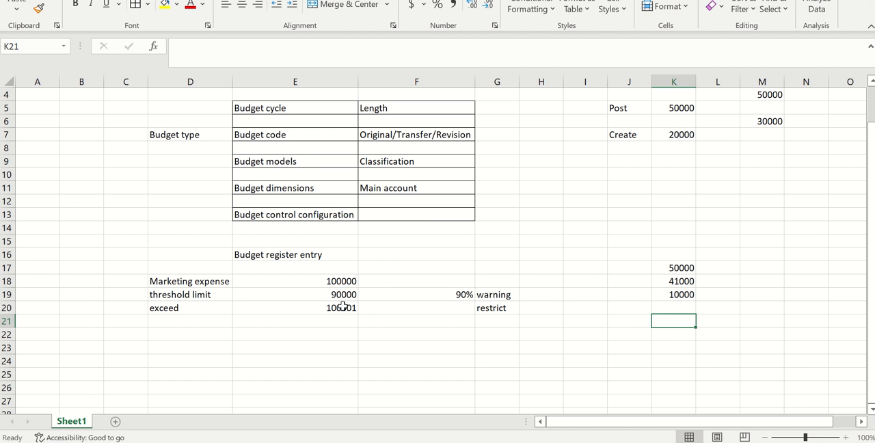
pyautogui.moveTo(674, 272); pyautogui.dragTo(673, 292)
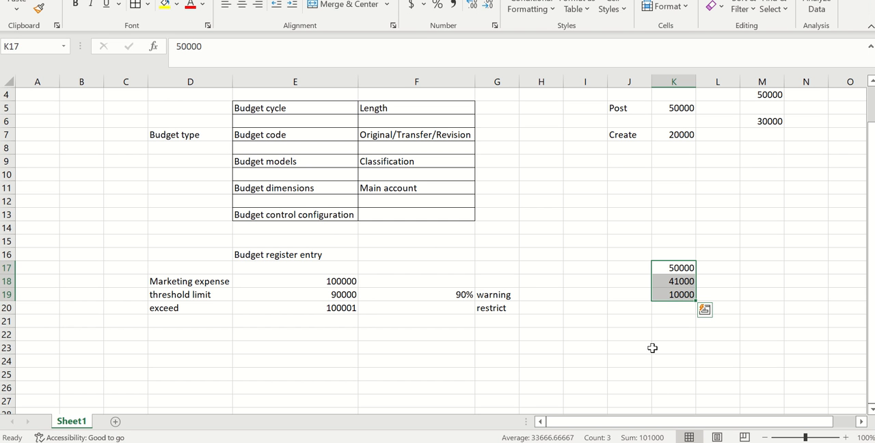
pyautogui.click(671, 294)
pyautogui.click(622, 324)
pyautogui.hotkey('alt', 'Tab')
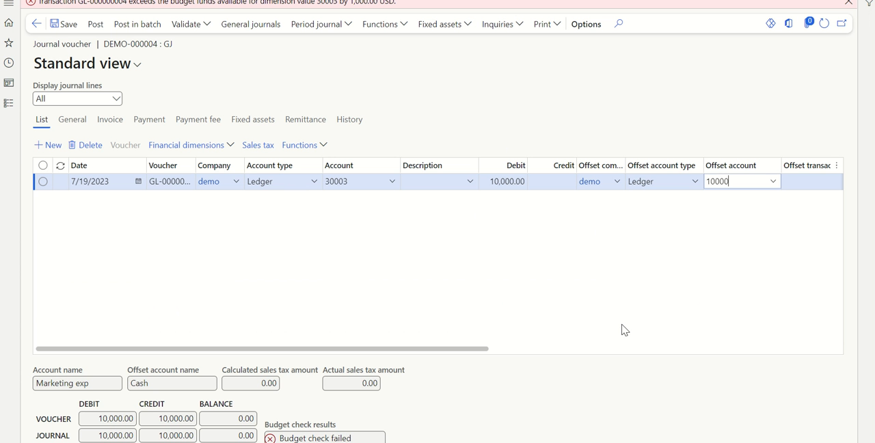
pyautogui.click(457, 269)
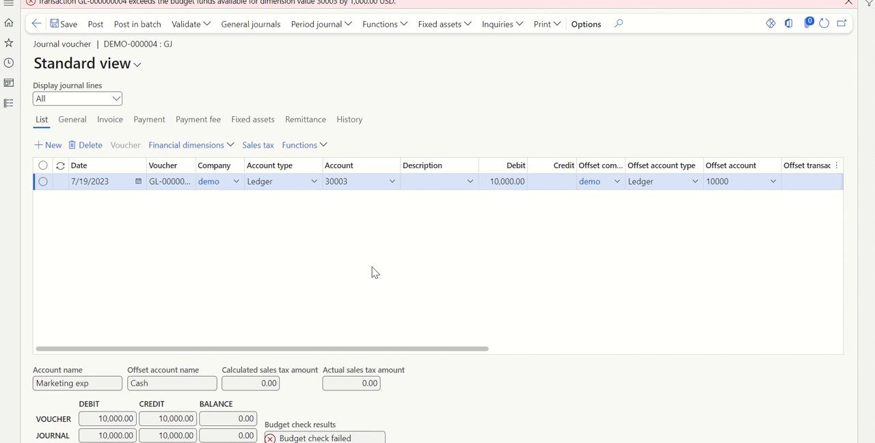
# Step: Switch to Excel and review the budget code types, the exceed limit, the combined expenses in K17:K18 and the third expense in K19
pyautogui.hotkey('alt', 'Tab')
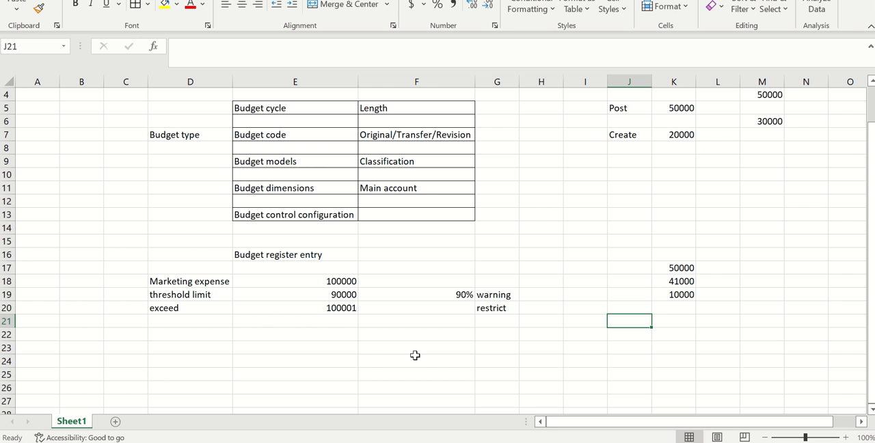
pyautogui.click(332, 136)
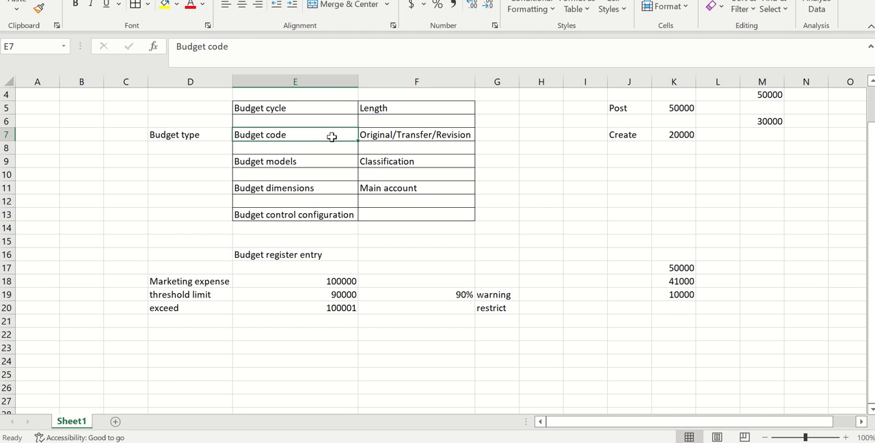
pyautogui.click(403, 133)
pyautogui.click(275, 376)
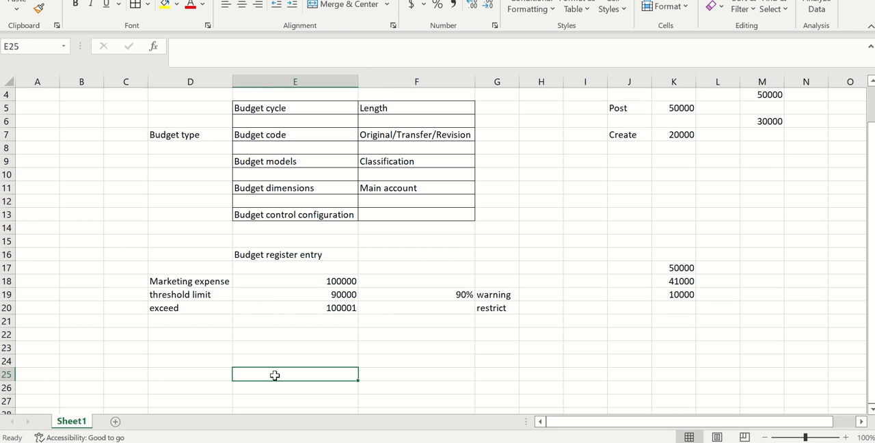
pyautogui.click(307, 308)
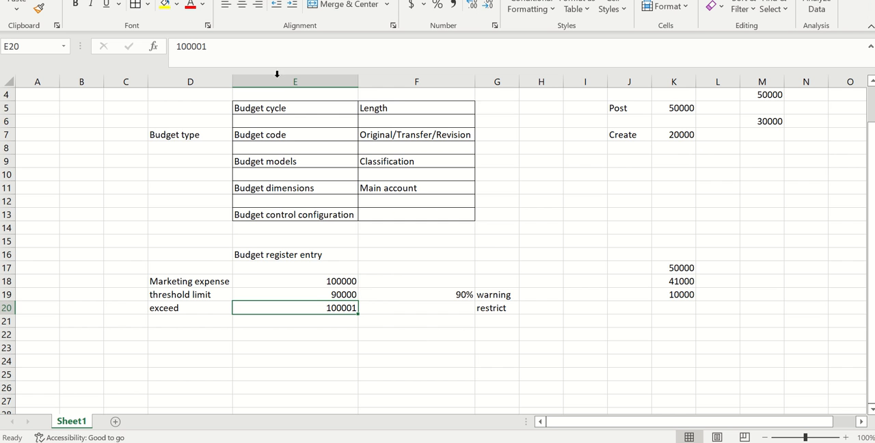
pyautogui.scroll(-1, 278, 333)
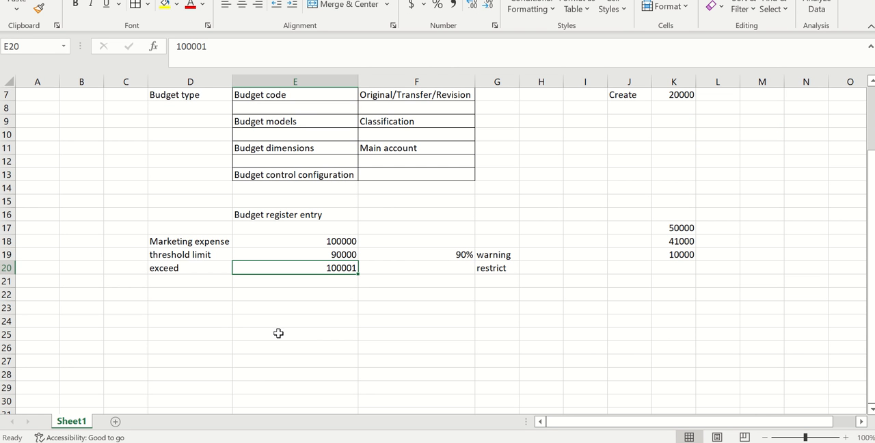
pyautogui.click(333, 294)
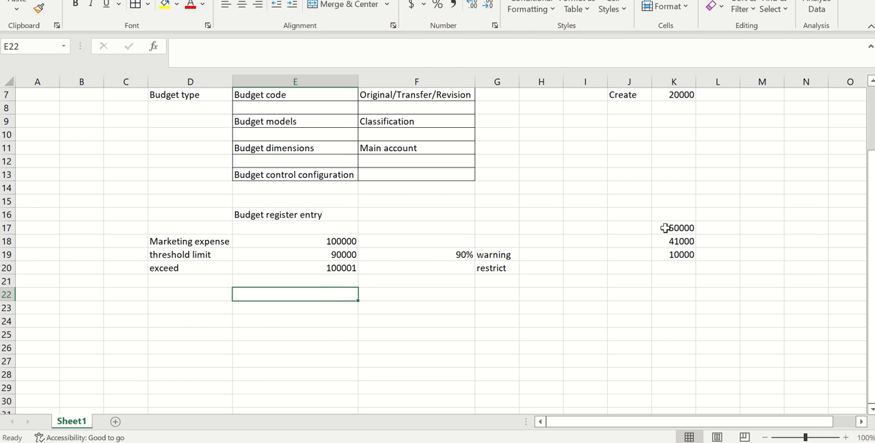
pyautogui.moveTo(665, 228); pyautogui.dragTo(668, 239)
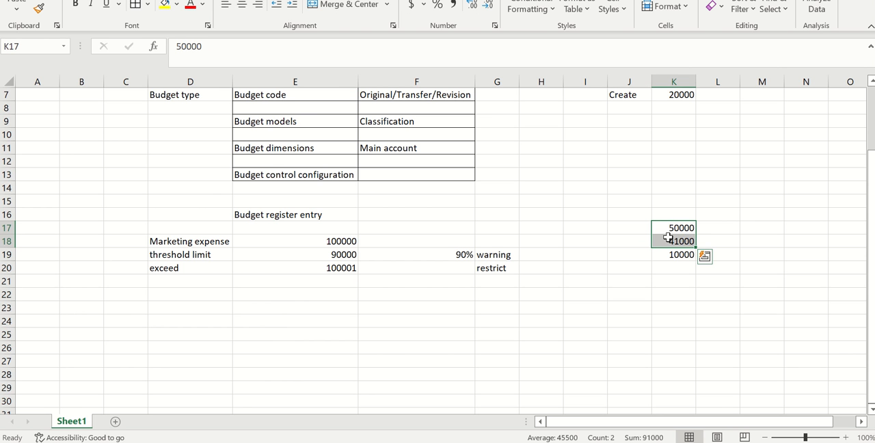
pyautogui.click(667, 253)
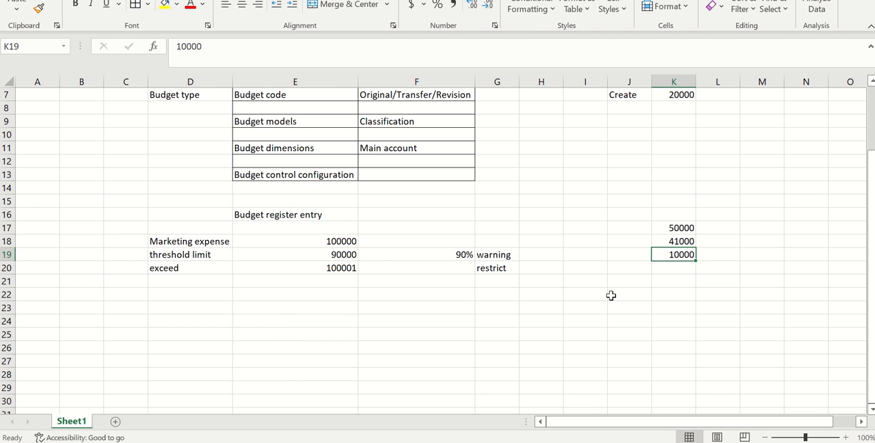
# Step: Add a budget revision row to the sheet with the label Revision in D23 and the amount 10000 in E23
pyautogui.click(189, 301)
pyautogui.write('Revision')
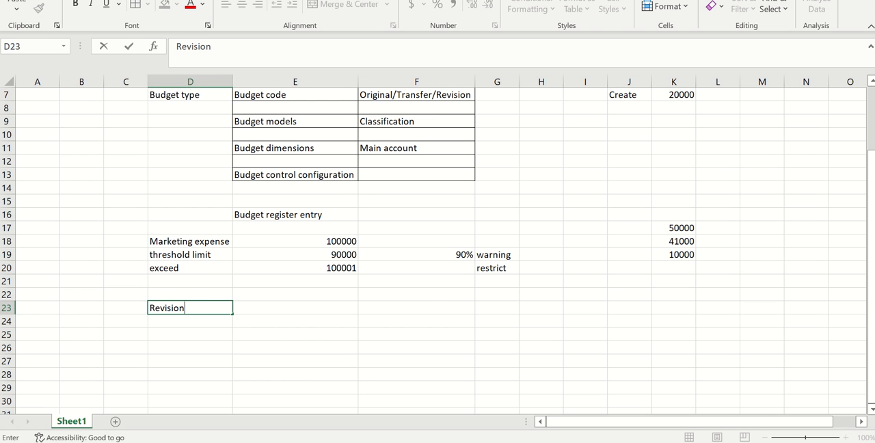
pyautogui.press('Return')
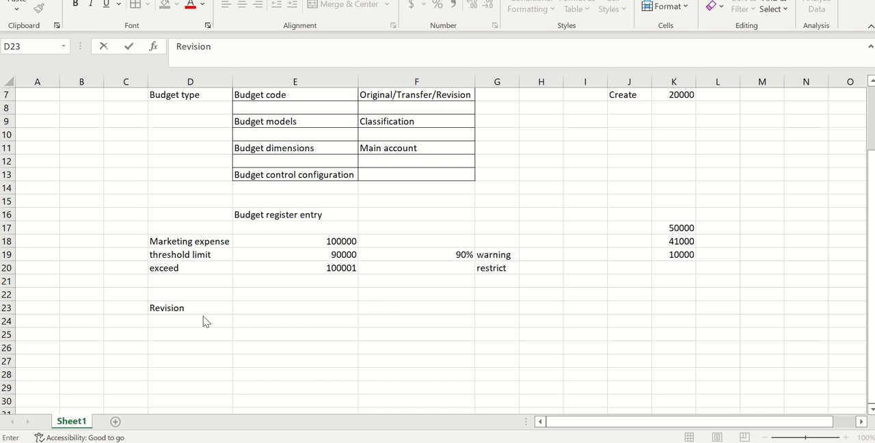
pyautogui.click(328, 307)
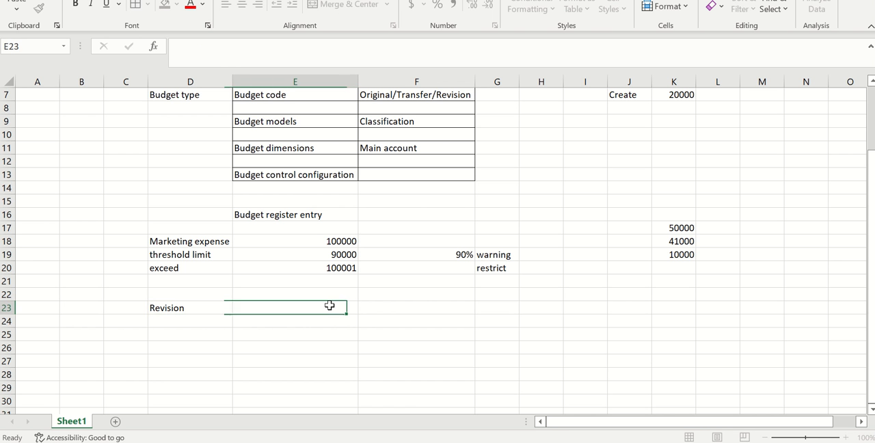
pyautogui.write('10000')
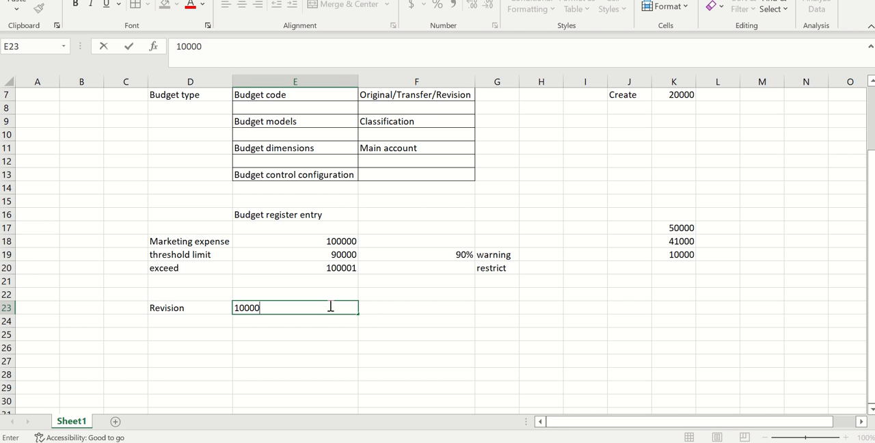
pyautogui.click(305, 361)
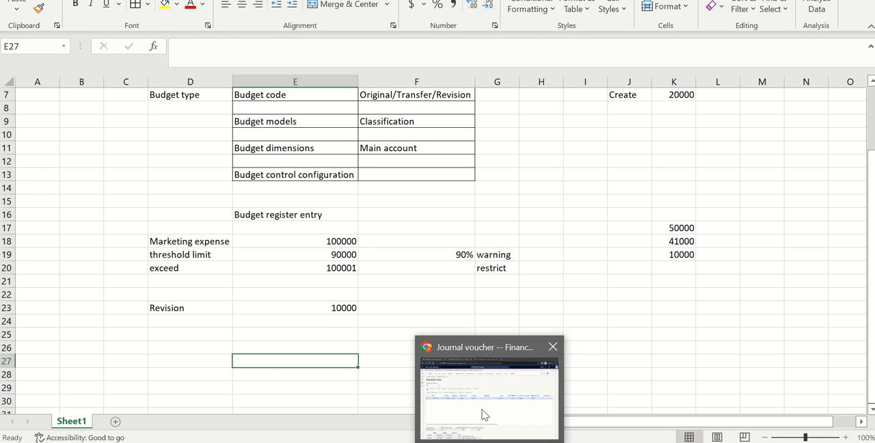
# Step: Switch to Finance and Operations and open the Budget codes page from the Budgeting module's basic budgeting setup
pyautogui.click(483, 415)
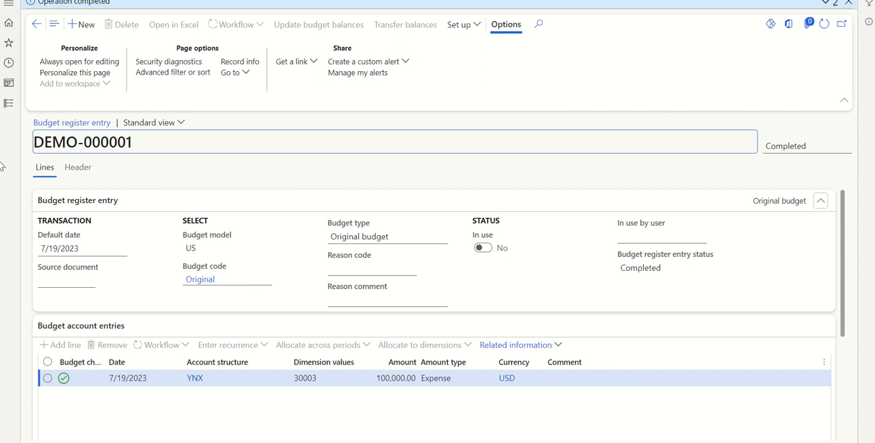
pyautogui.click(8, 102)
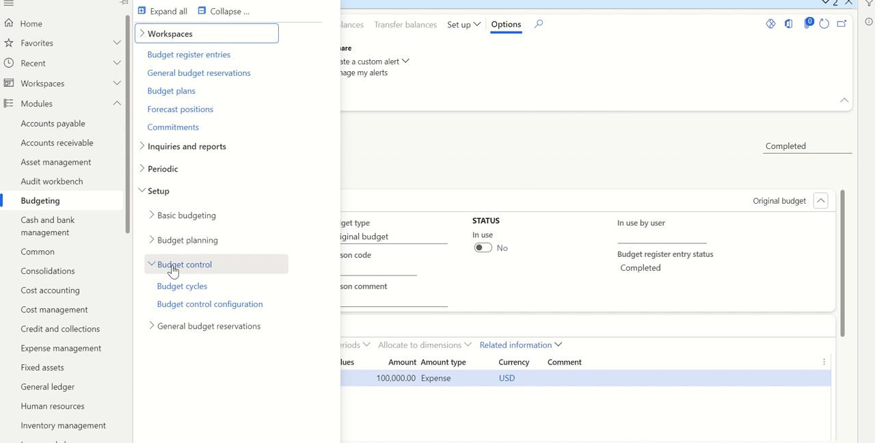
pyautogui.click(182, 220)
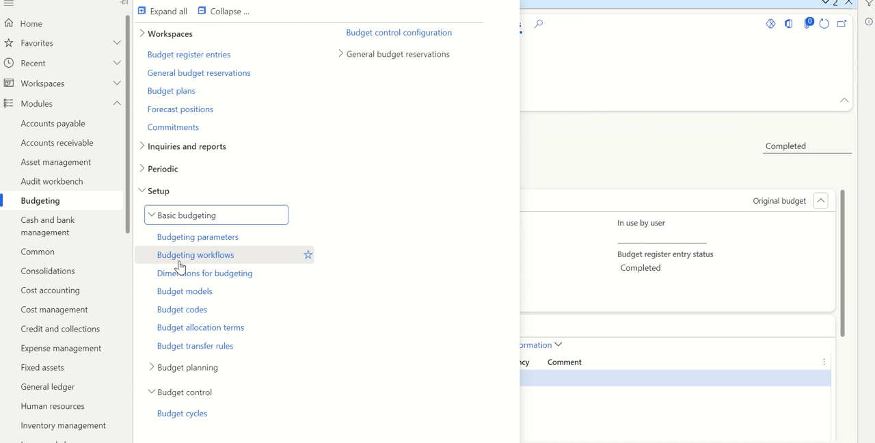
pyautogui.click(183, 315)
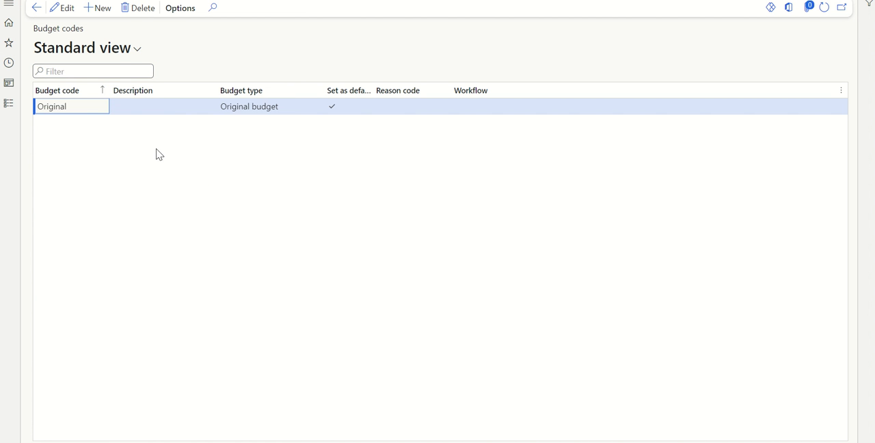
# Step: Create and save a budget code named Revision with the budget type Revision
pyautogui.click(106, 8)
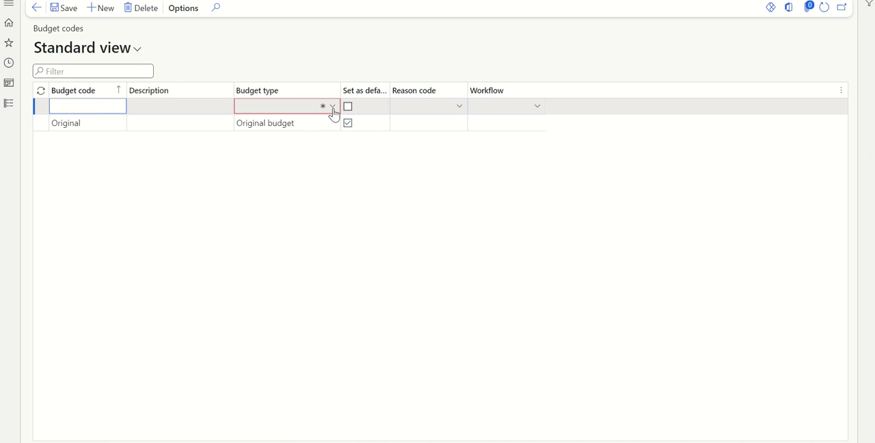
pyautogui.click(334, 109)
pyautogui.click(284, 190)
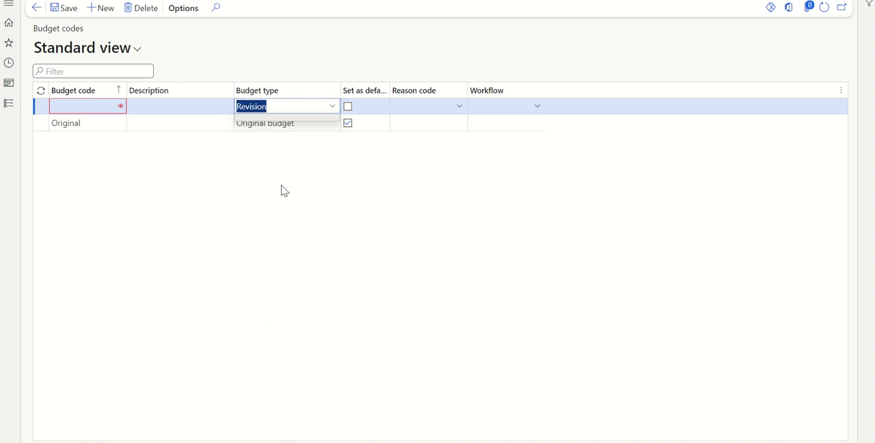
pyautogui.click(88, 108)
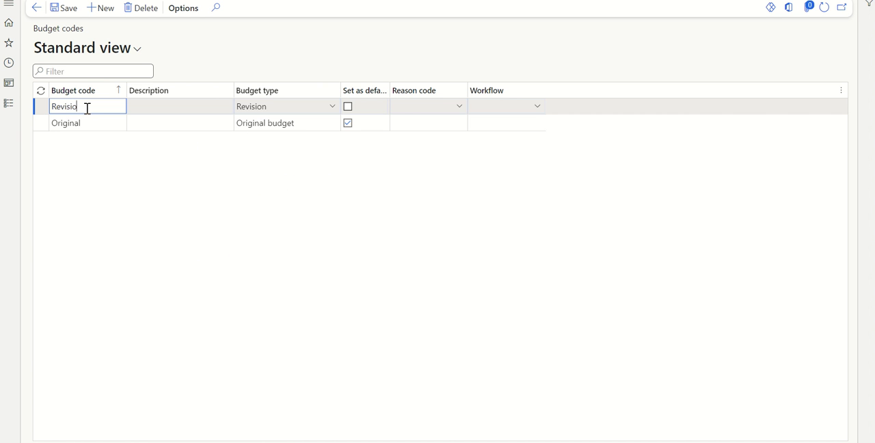
pyautogui.write('Revision')
pyautogui.click(67, 9)
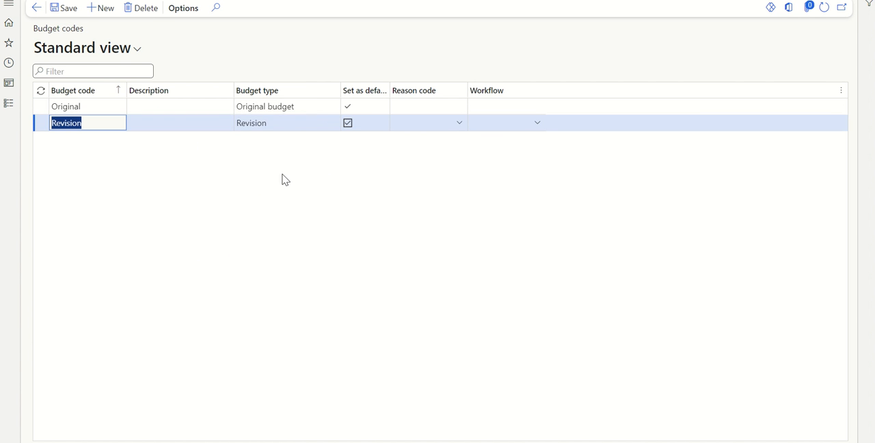
# Step: Create a new budget register entry with budget model US and budget code Revision
pyautogui.click(8, 104)
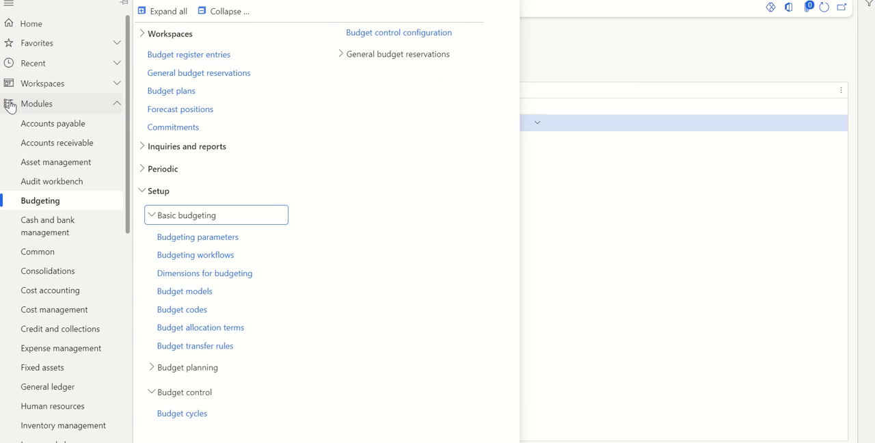
pyautogui.click(168, 54)
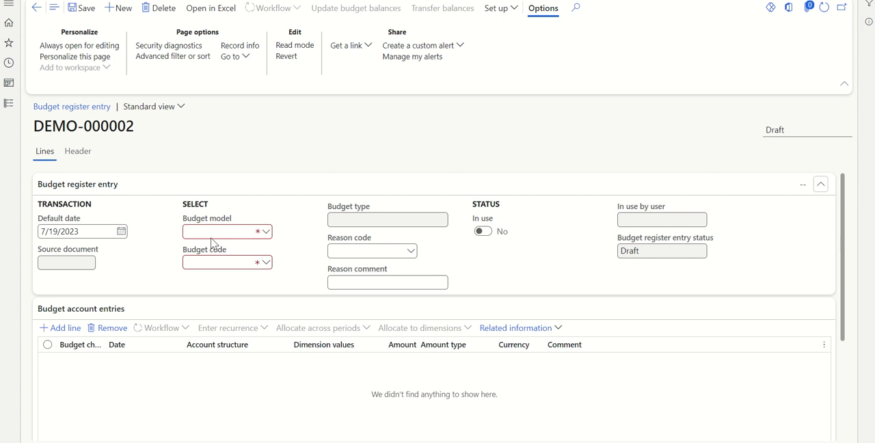
pyautogui.click(266, 233)
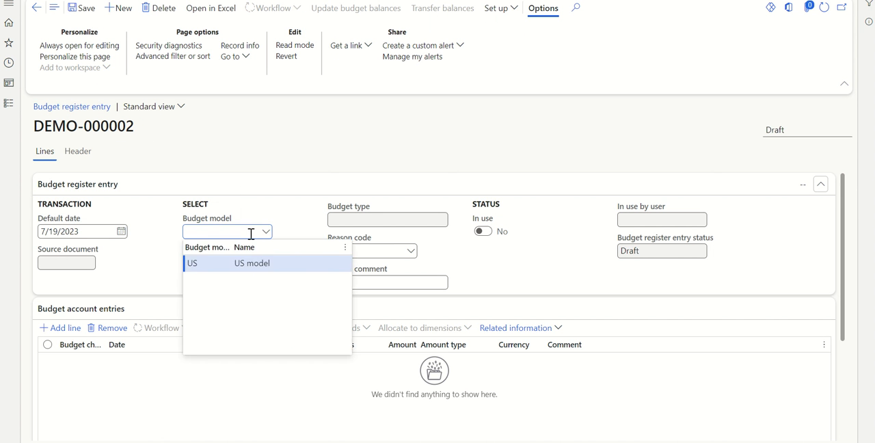
pyautogui.click(239, 266)
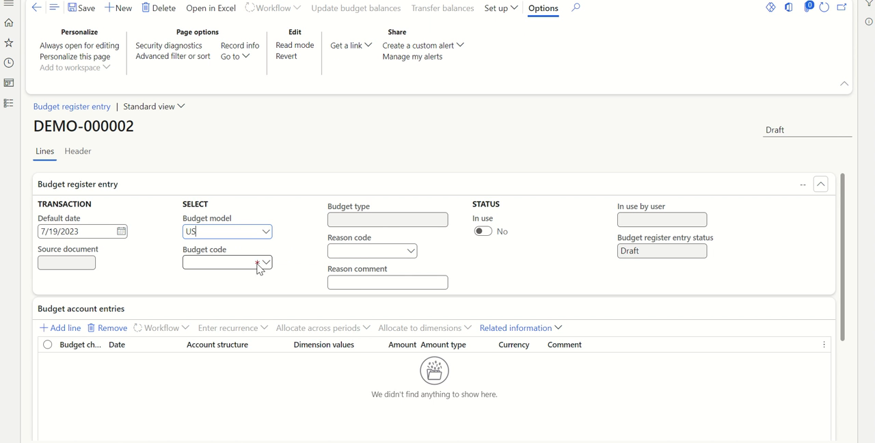
pyautogui.click(267, 263)
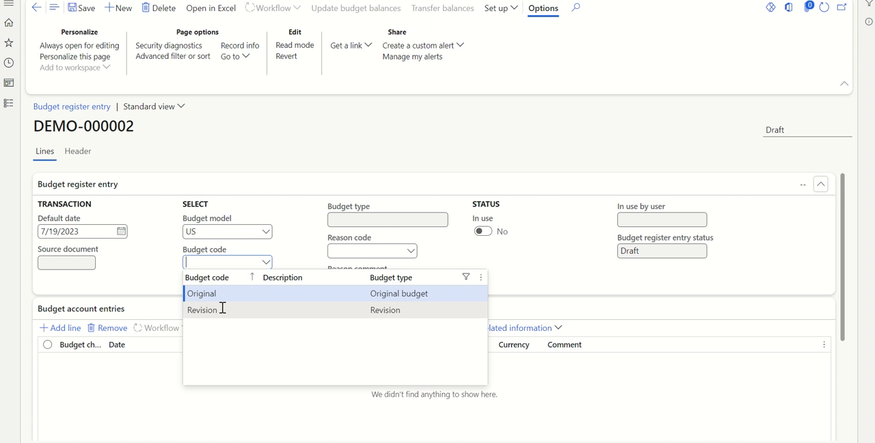
pyautogui.click(222, 310)
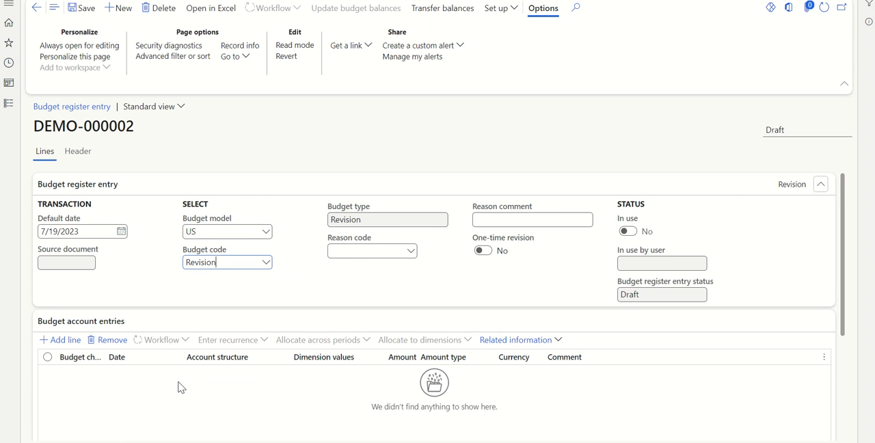
# Step: Add a budget account entry line for main account 30003 (Marketing exp) with the amount 10000
pyautogui.scroll(-1, 180, 387)
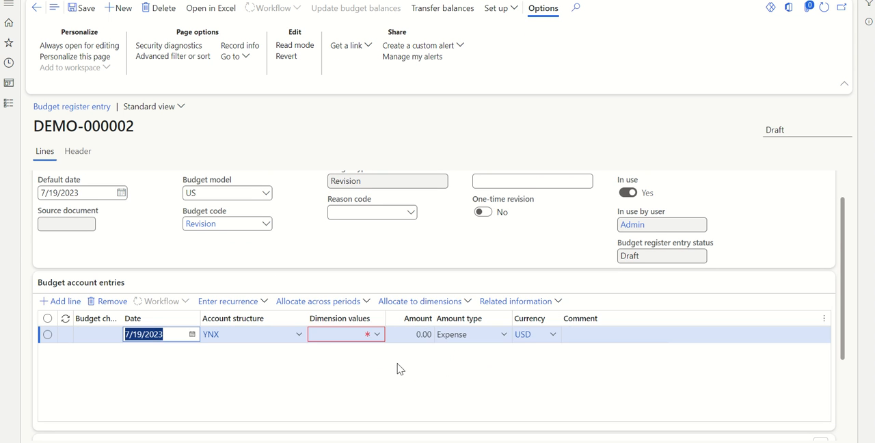
pyautogui.click(378, 335)
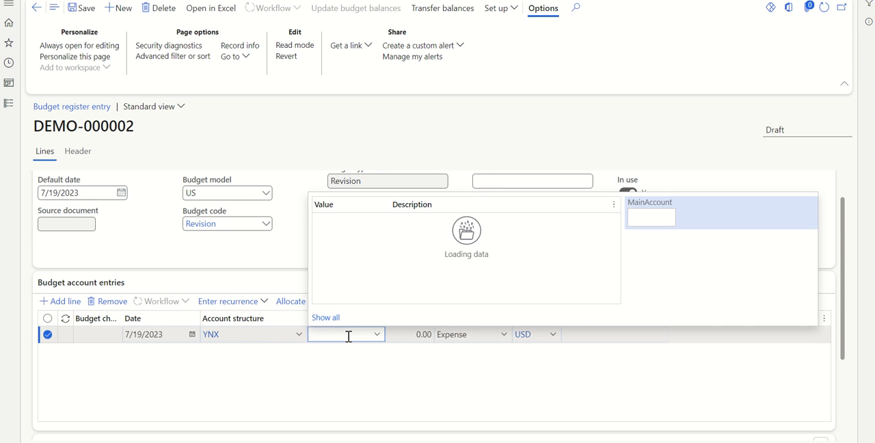
pyautogui.write('mar')
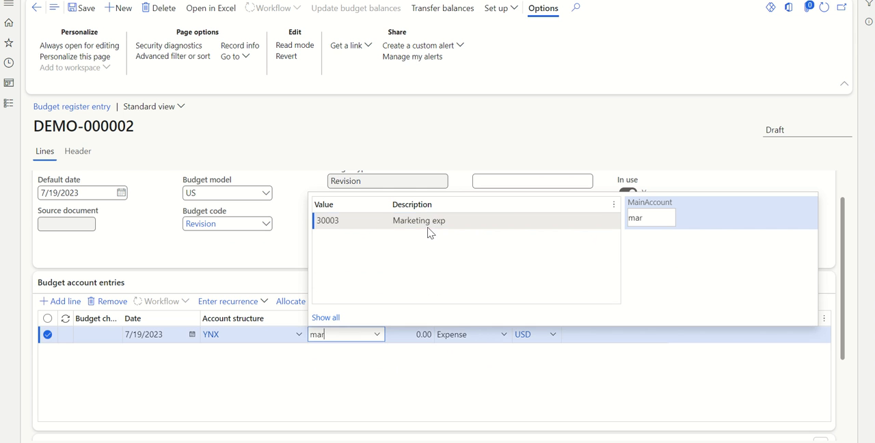
pyautogui.click(427, 223)
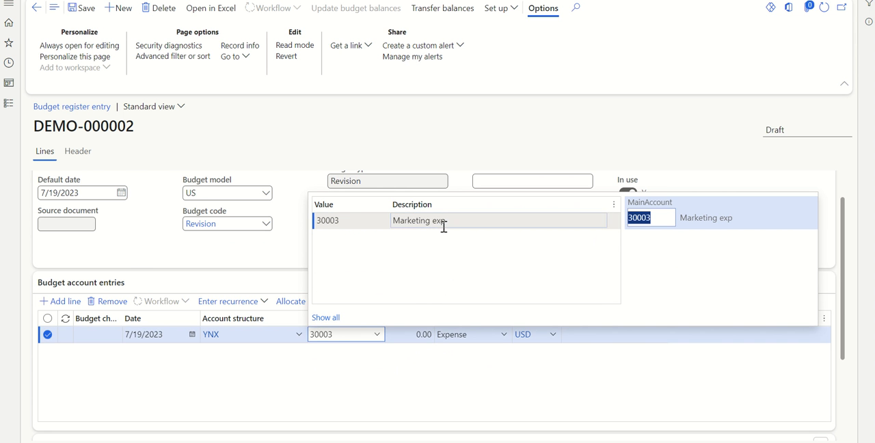
pyautogui.click(413, 336)
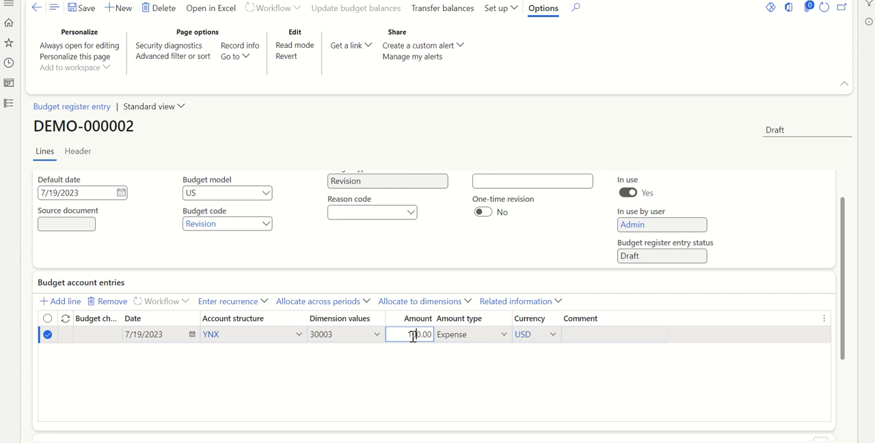
pyautogui.click(386, 394)
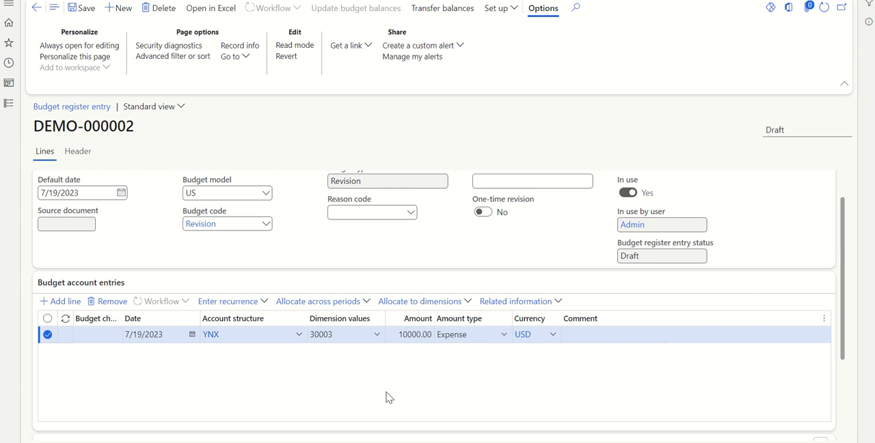
# Step: Save the revision register entry and update its budget balances with the default processing options
pyautogui.click(87, 14)
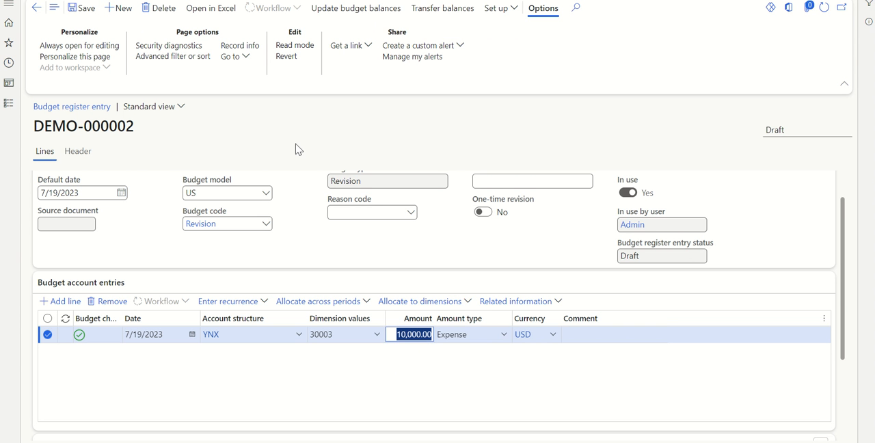
pyautogui.click(361, 16)
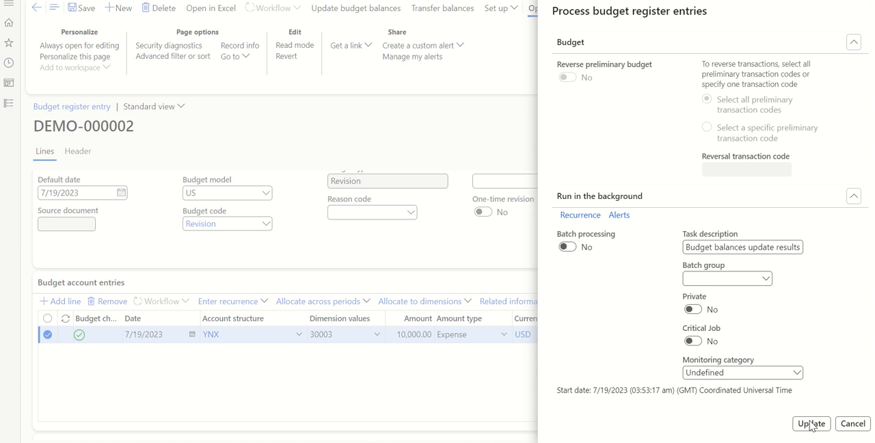
pyautogui.click(812, 423)
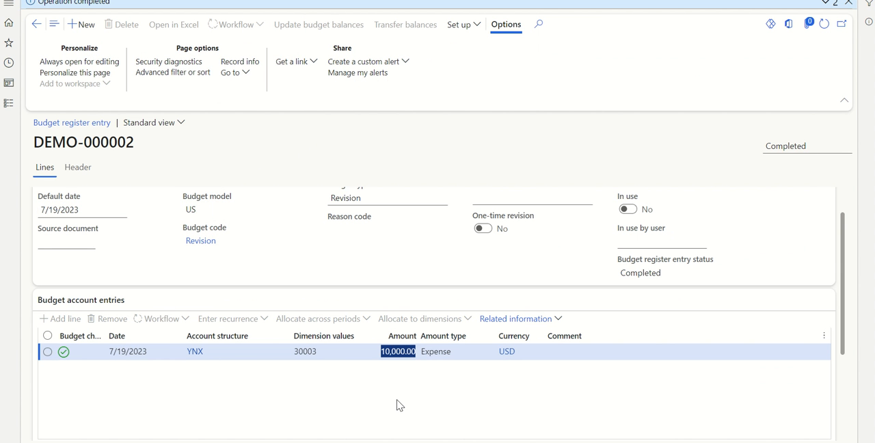
# Step: Switch to the Excel sheet and review the third marketing expense amount in K19
pyautogui.hotkey('alt', 'Tab')
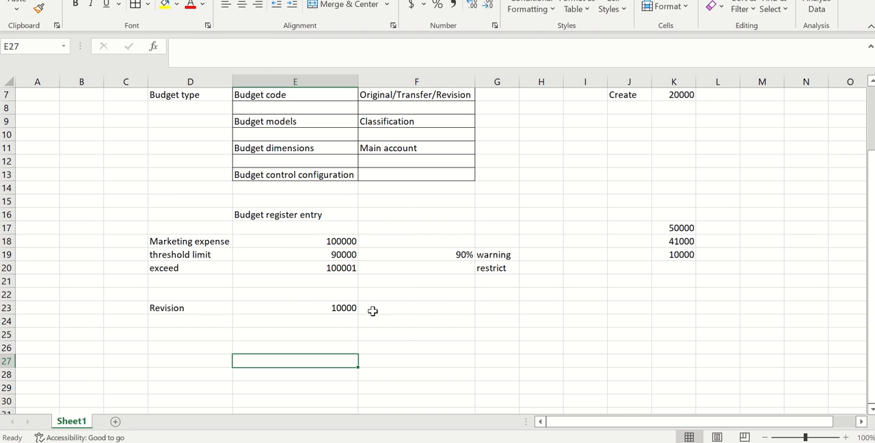
pyautogui.click(685, 255)
pyautogui.click(580, 311)
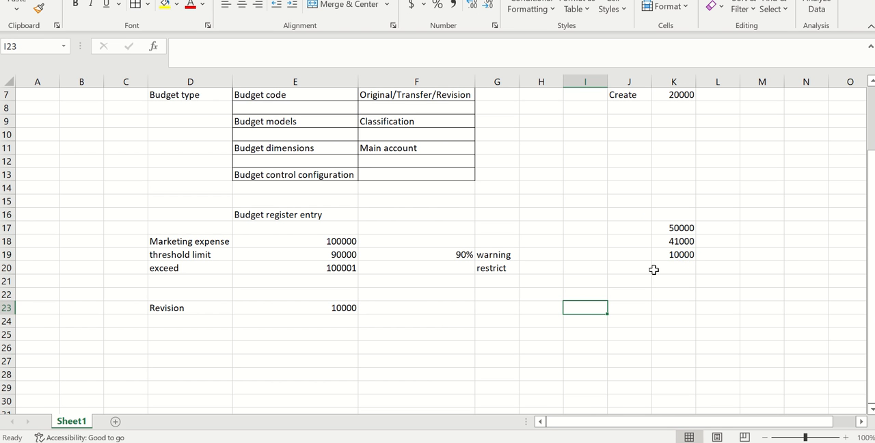
pyautogui.click(678, 254)
pyautogui.click(585, 298)
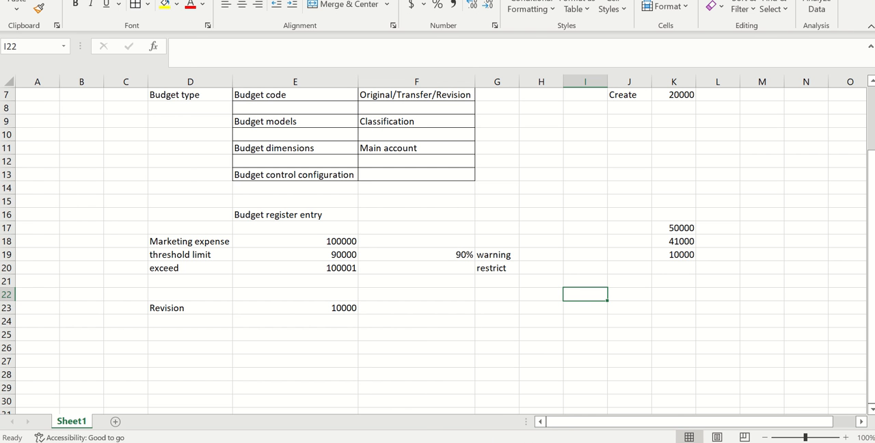
# Step: Switch to the journal voucher in Finance and Operations, dismiss the budget error message, and return to the General journals list
pyautogui.click(482, 413)
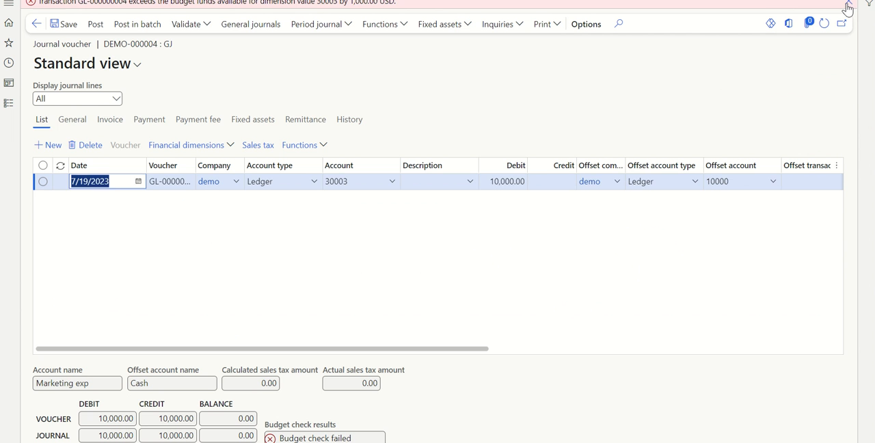
pyautogui.click(848, 6)
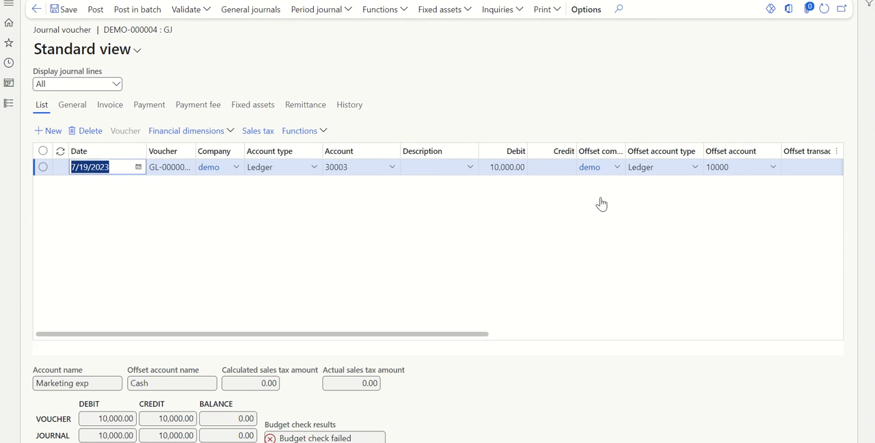
pyautogui.click(35, 9)
# Step: Switch to the Excel sheet and enter the revised budget total 110000 in E25
pyautogui.hotkey('alt', 'Tab')
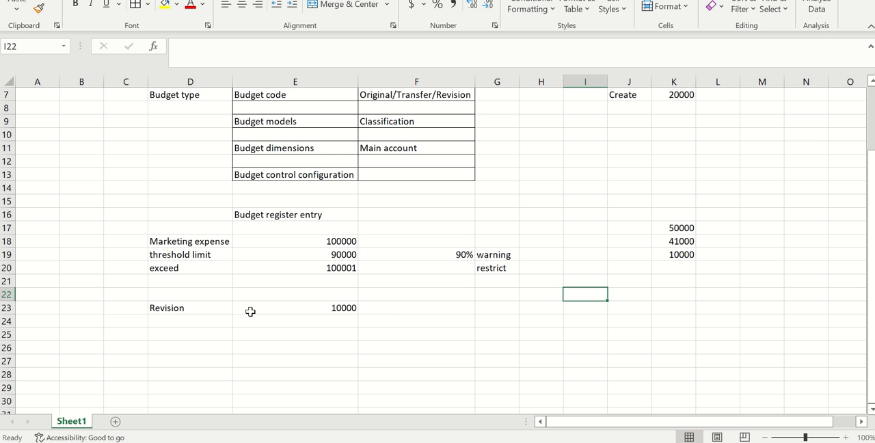
pyautogui.click(586, 336)
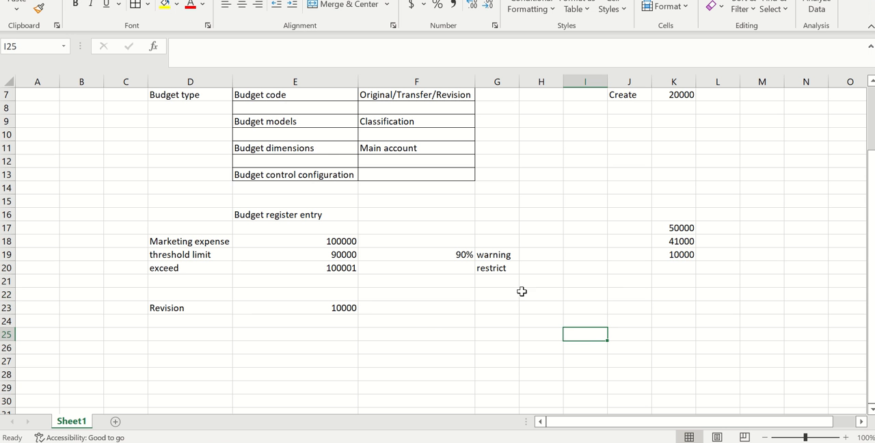
pyautogui.click(341, 336)
pyautogui.write('1100')
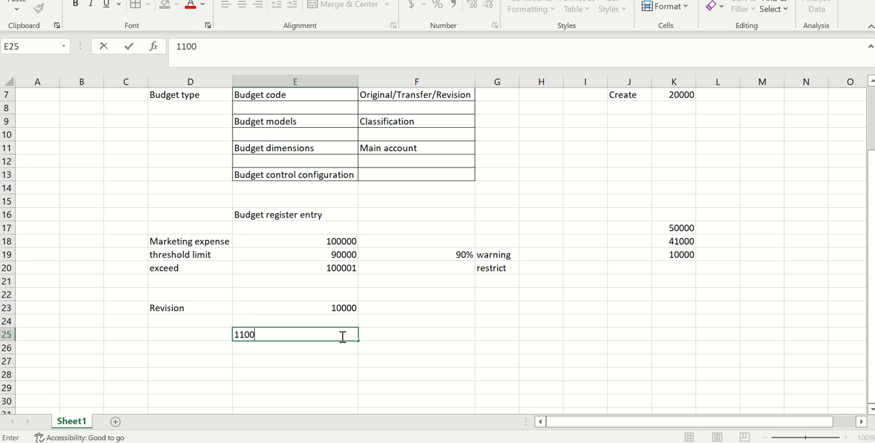
pyautogui.write('00')
# Step: Enter 90% in F26 and calculate the new threshold limit in E26 with the formula =E25*F26
pyautogui.click(381, 347)
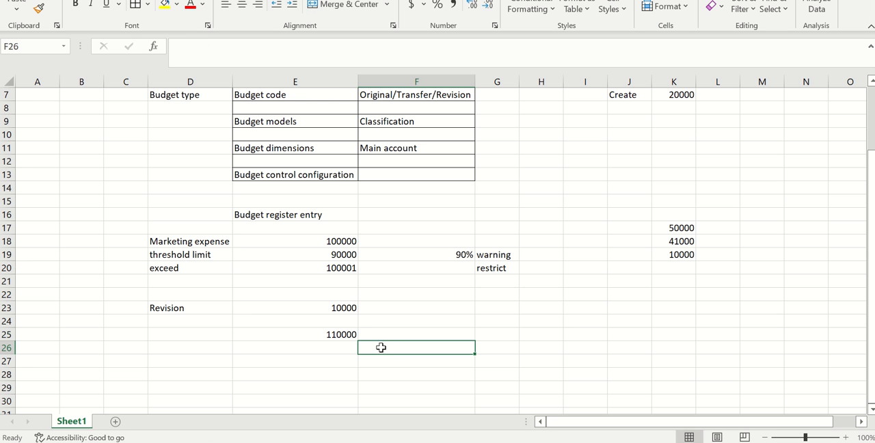
pyautogui.write('90%')
pyautogui.click(339, 354)
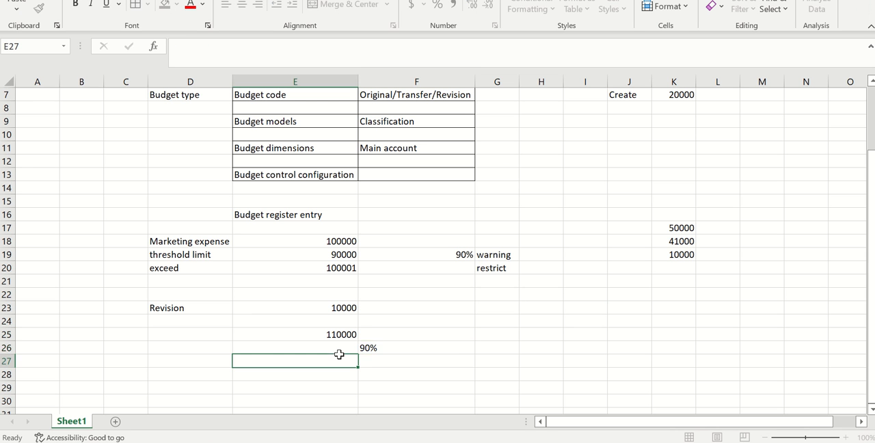
pyautogui.click(339, 348)
pyautogui.write('=')
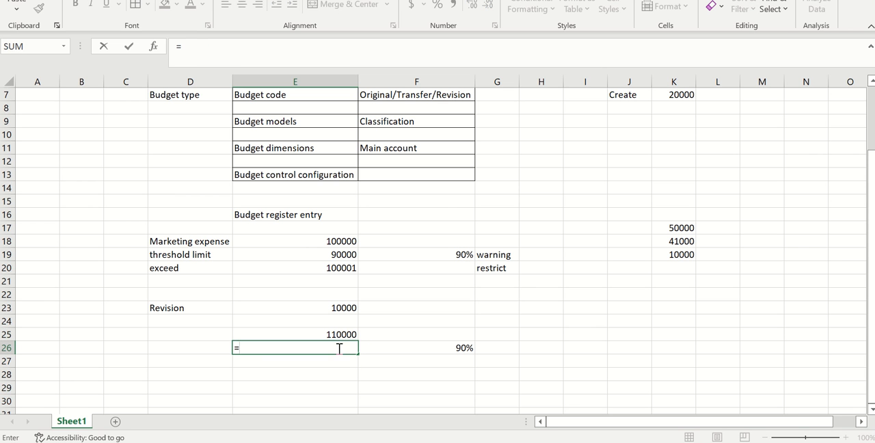
pyautogui.click(346, 334)
pyautogui.write('*')
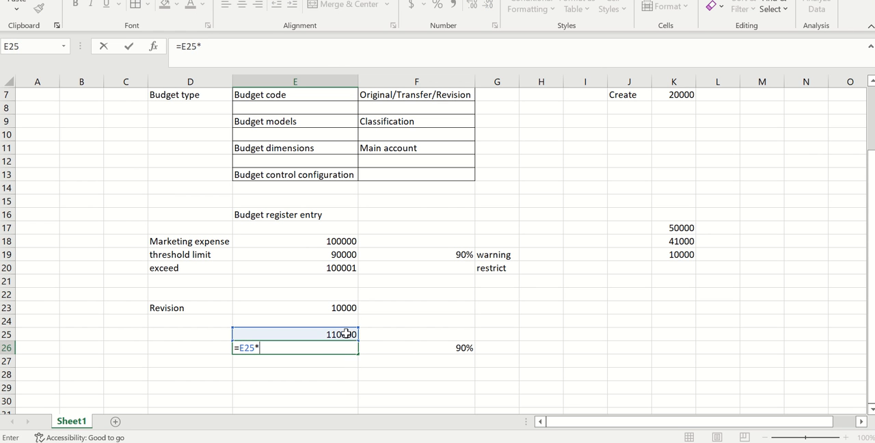
pyautogui.click(404, 347)
pyautogui.press('Return')
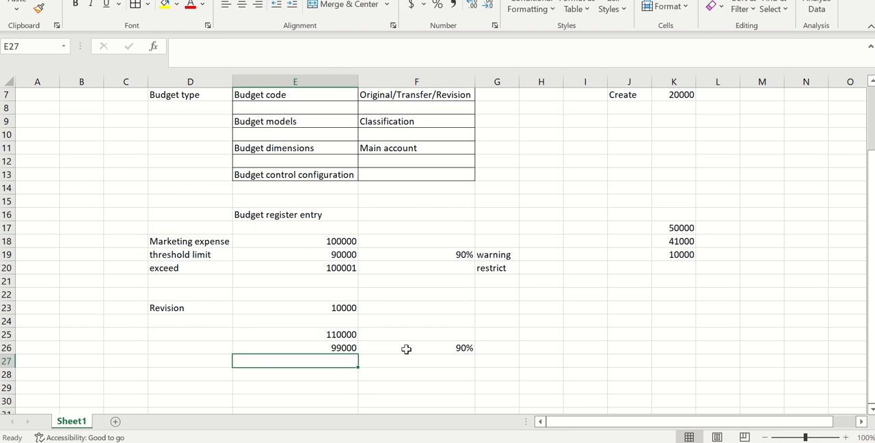
# Step: Compare the threshold in E26 with the sum of the expense amounts in K17:K19
pyautogui.click(353, 384)
pyautogui.click(341, 346)
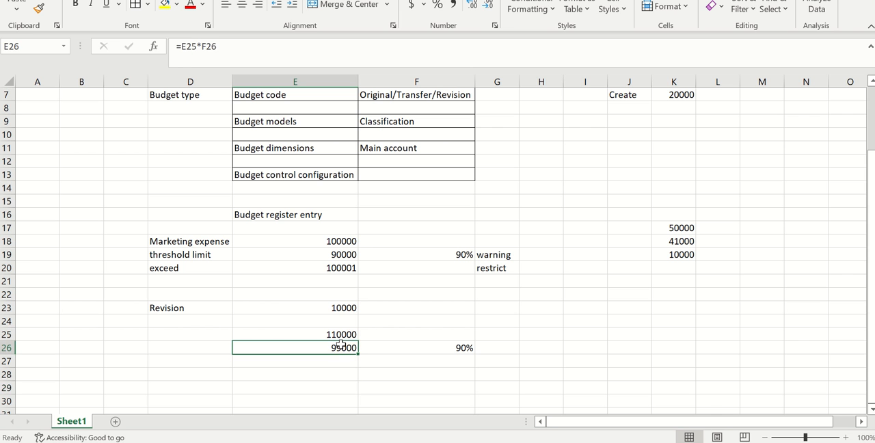
pyautogui.moveTo(681, 228); pyautogui.dragTo(677, 251)
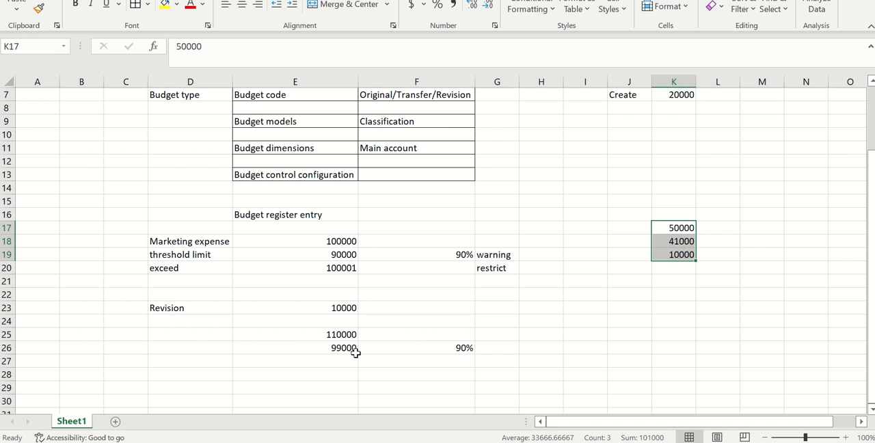
# Step: Switch to Finance and Operations and open the voucher lines of the unposted GJ daily journal
pyautogui.hotkey('alt', 'Tab')
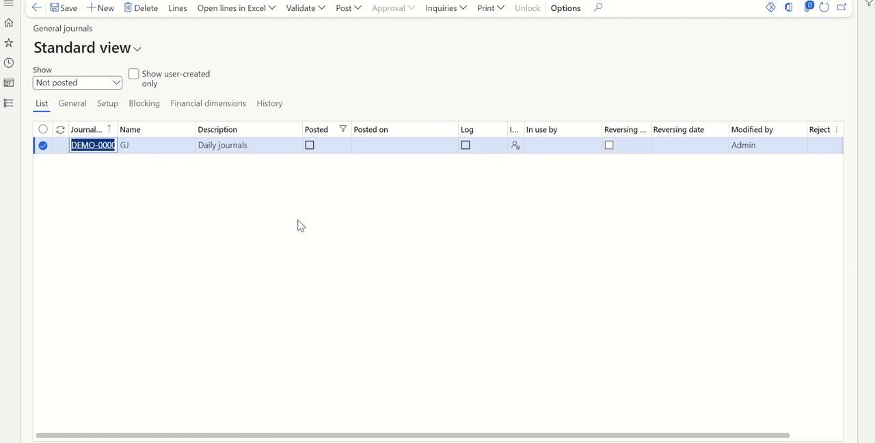
pyautogui.click(248, 229)
pyautogui.click(91, 147)
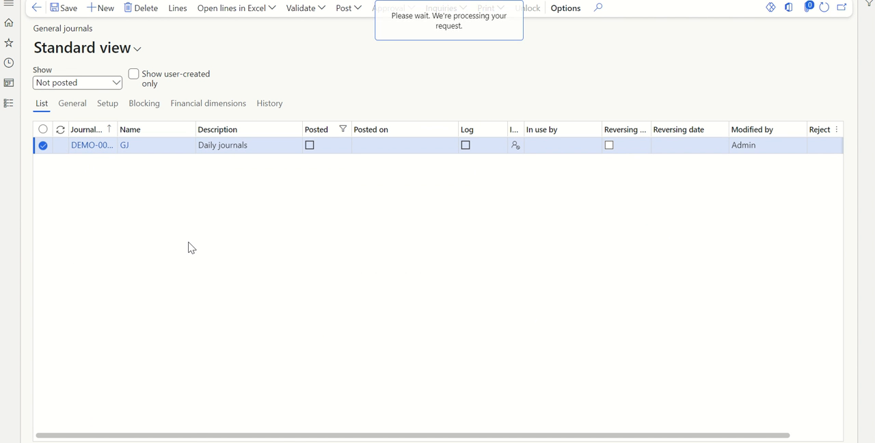
pyautogui.click(565, 248)
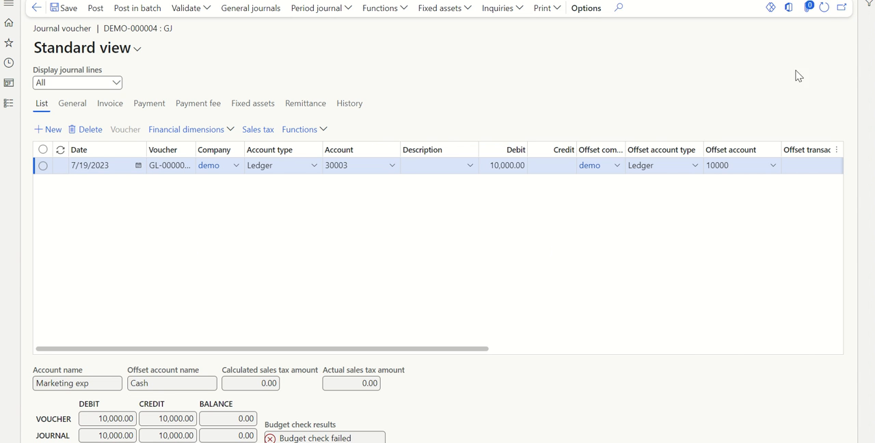
# Step: Refresh and save the 10,000 marketing expense journal voucher, and post it against the revised budget
pyautogui.click(825, 8)
pyautogui.click(73, 10)
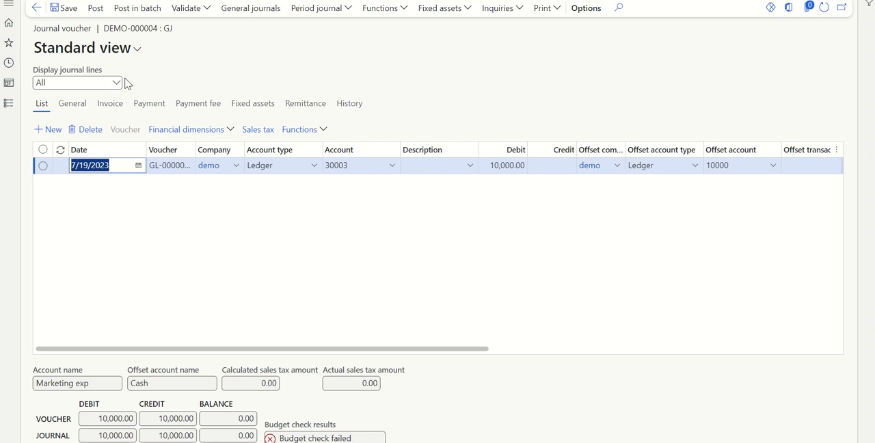
pyautogui.click(96, 8)
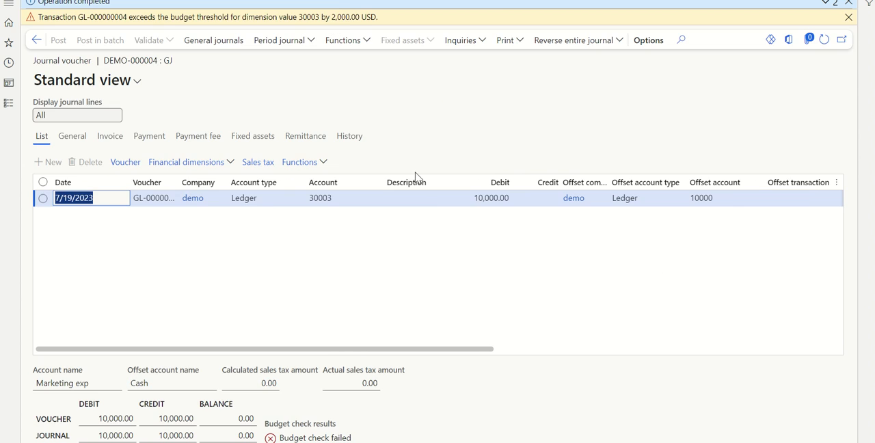
# Step: Switch to the Excel sheet and review the budget control outline with its original and revision amounts
pyautogui.hotkey('alt', 'Tab')
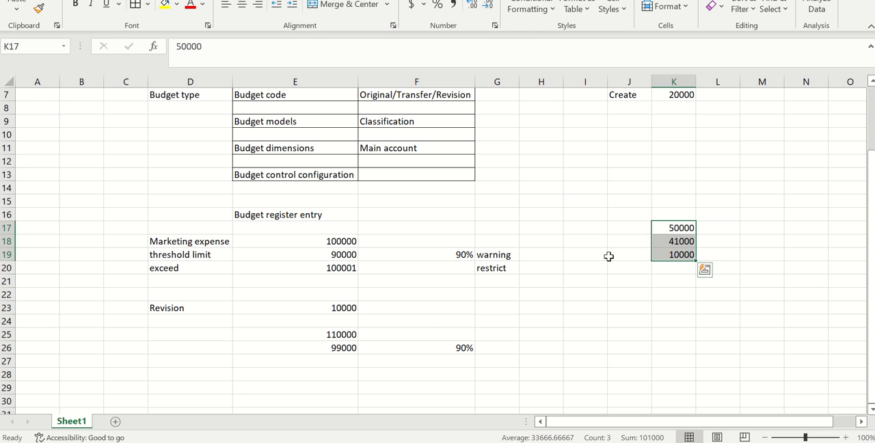
pyautogui.scroll(2, 608, 256)
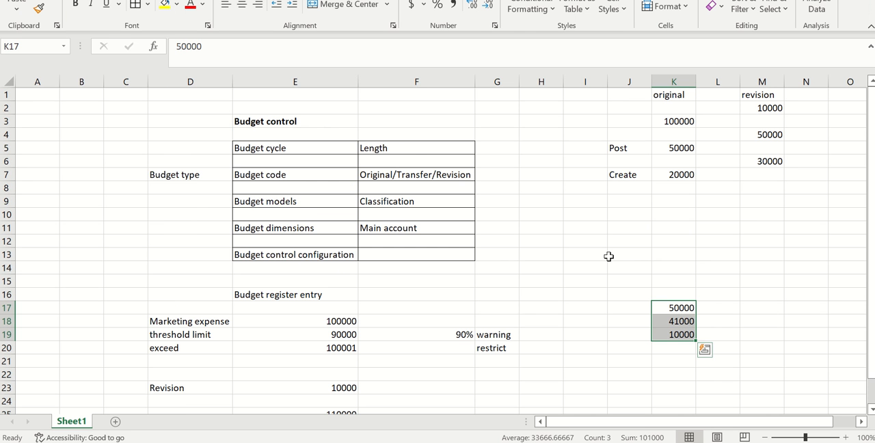